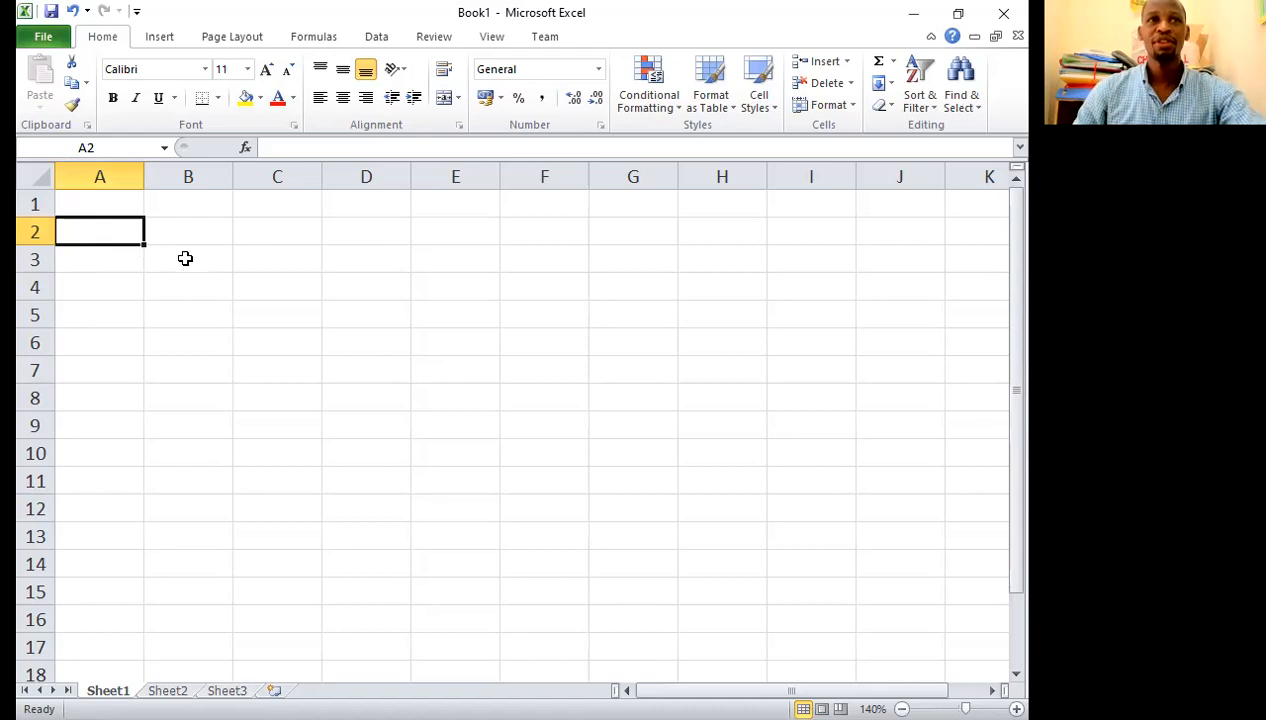
pyautogui.click(186, 258)
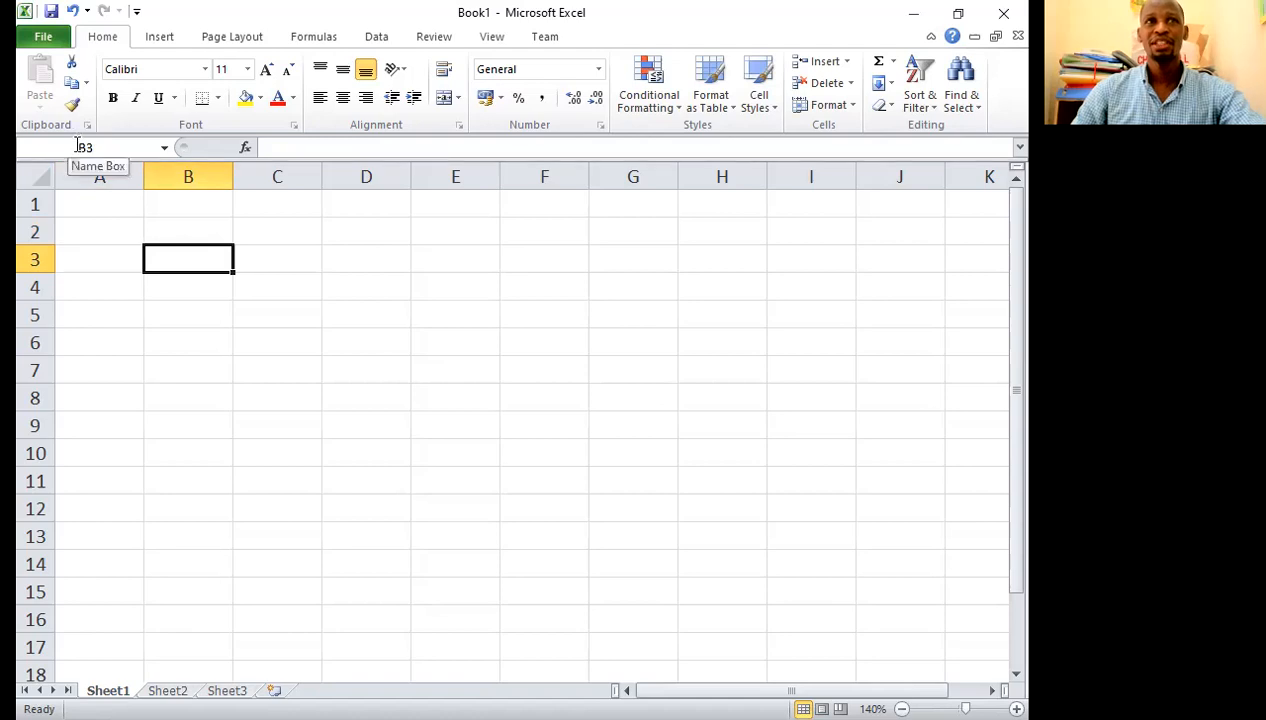
pyautogui.click(313, 148)
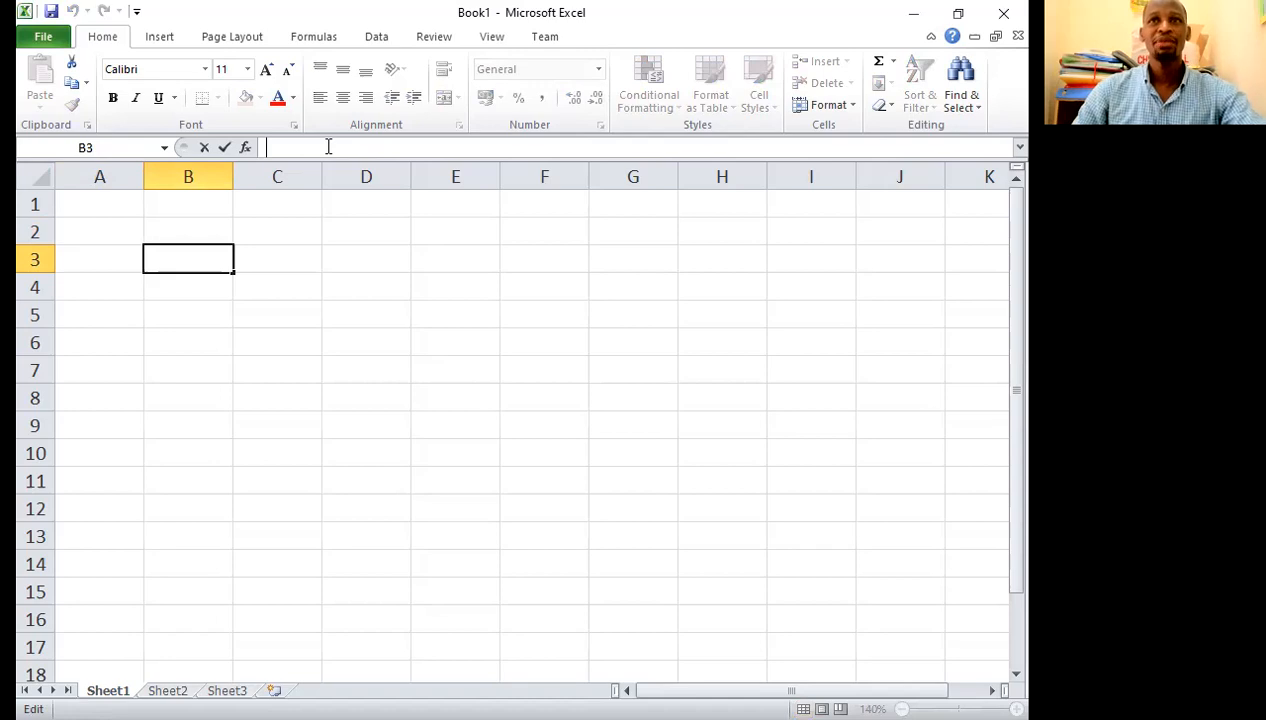
pyautogui.click(290, 262)
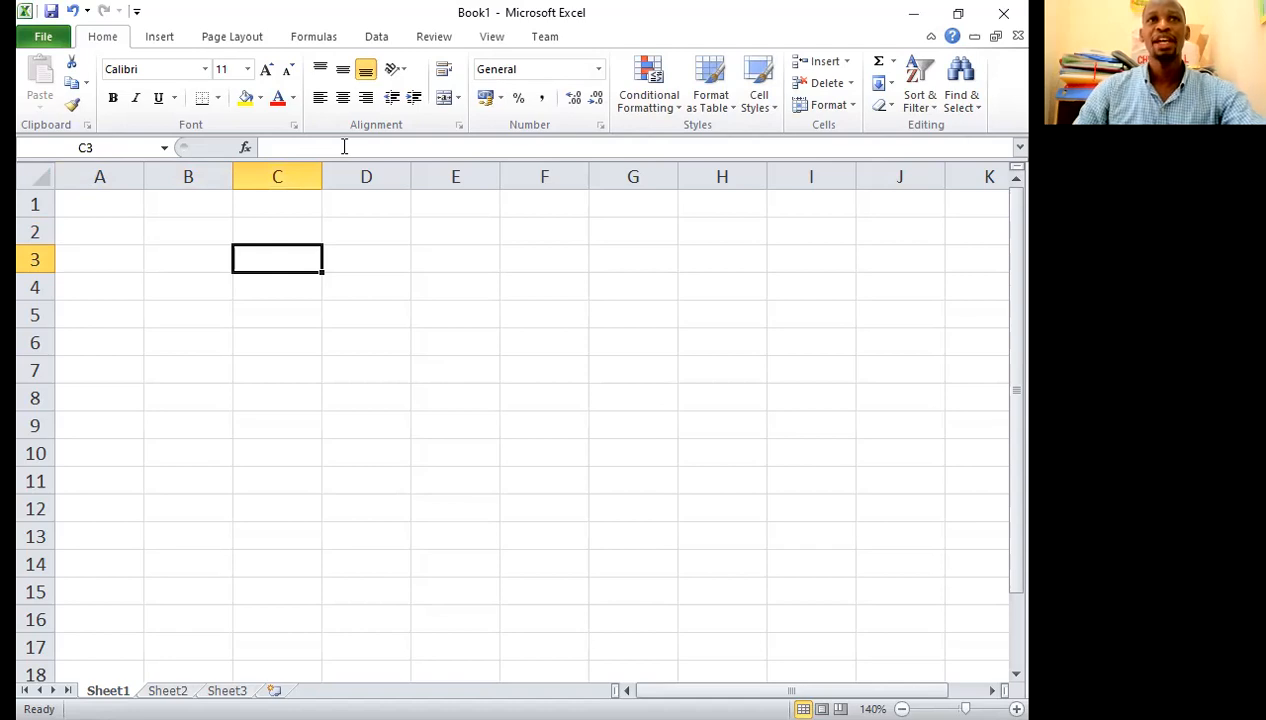
# Step: Enter the headings NAMES in A1 and CLASS SCORE in B1, and fit column B to its heading
pyautogui.click(108, 204)
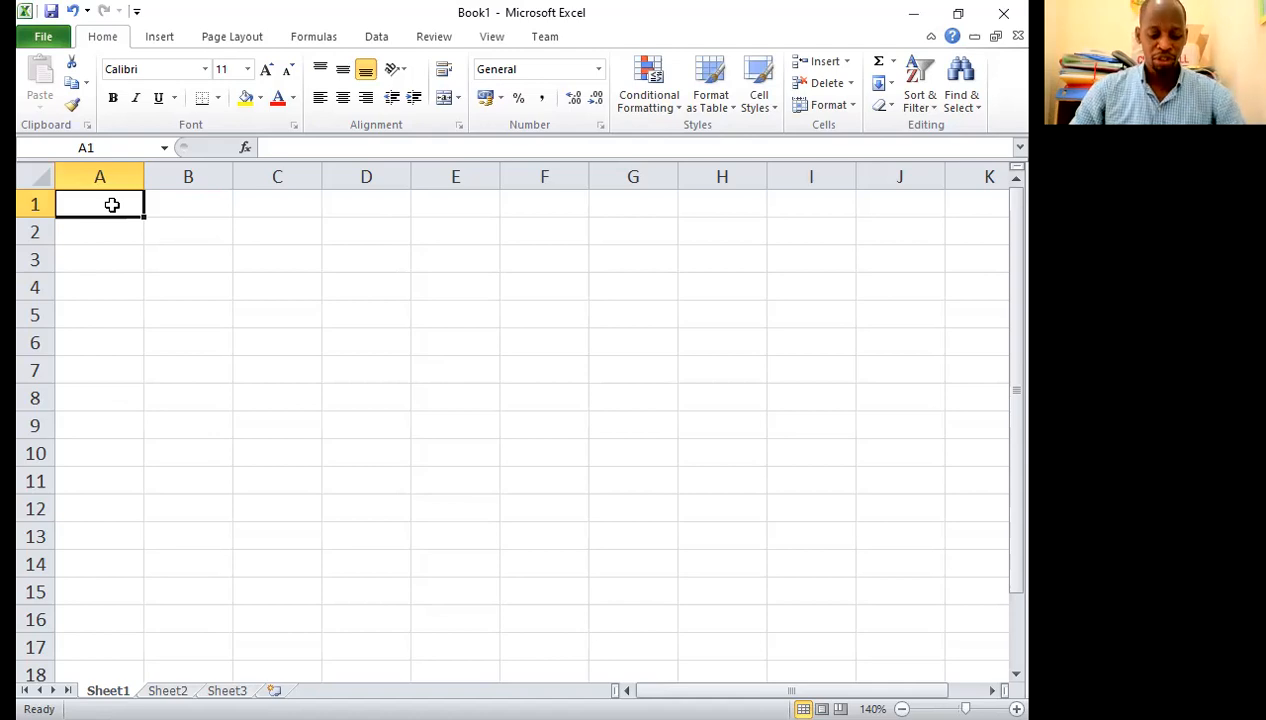
pyautogui.write('NAMES')
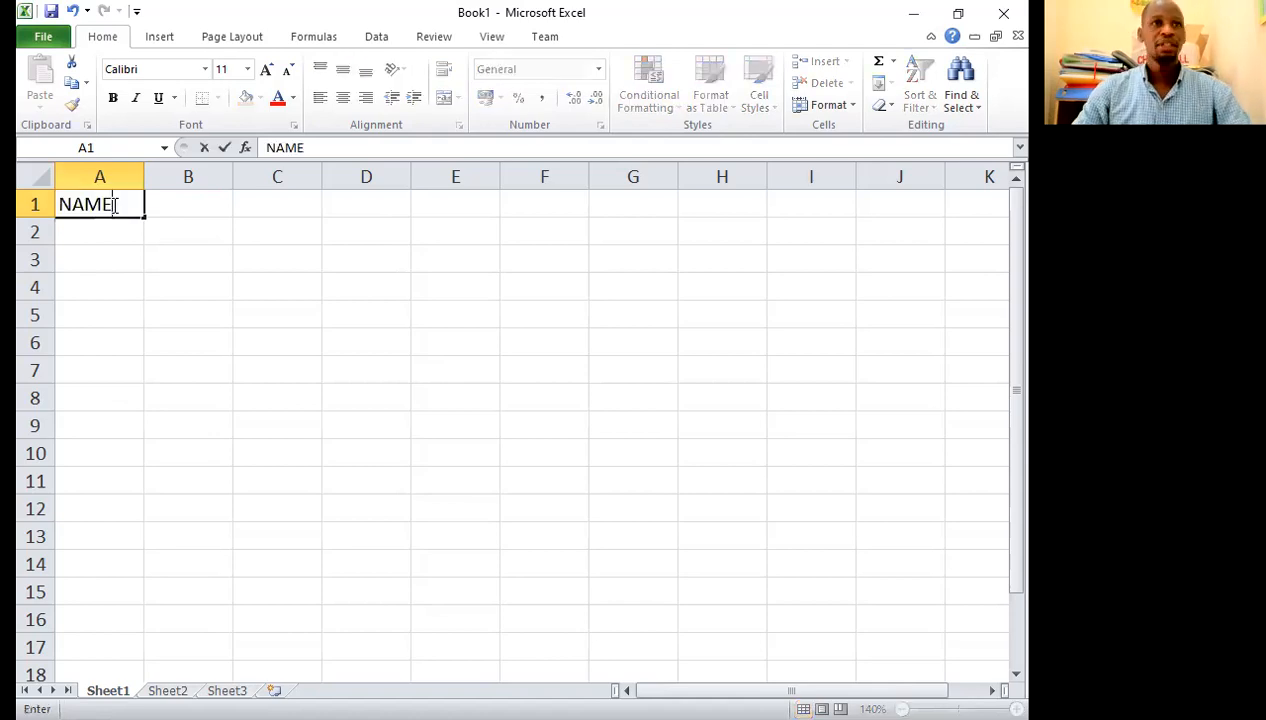
pyautogui.click(189, 206)
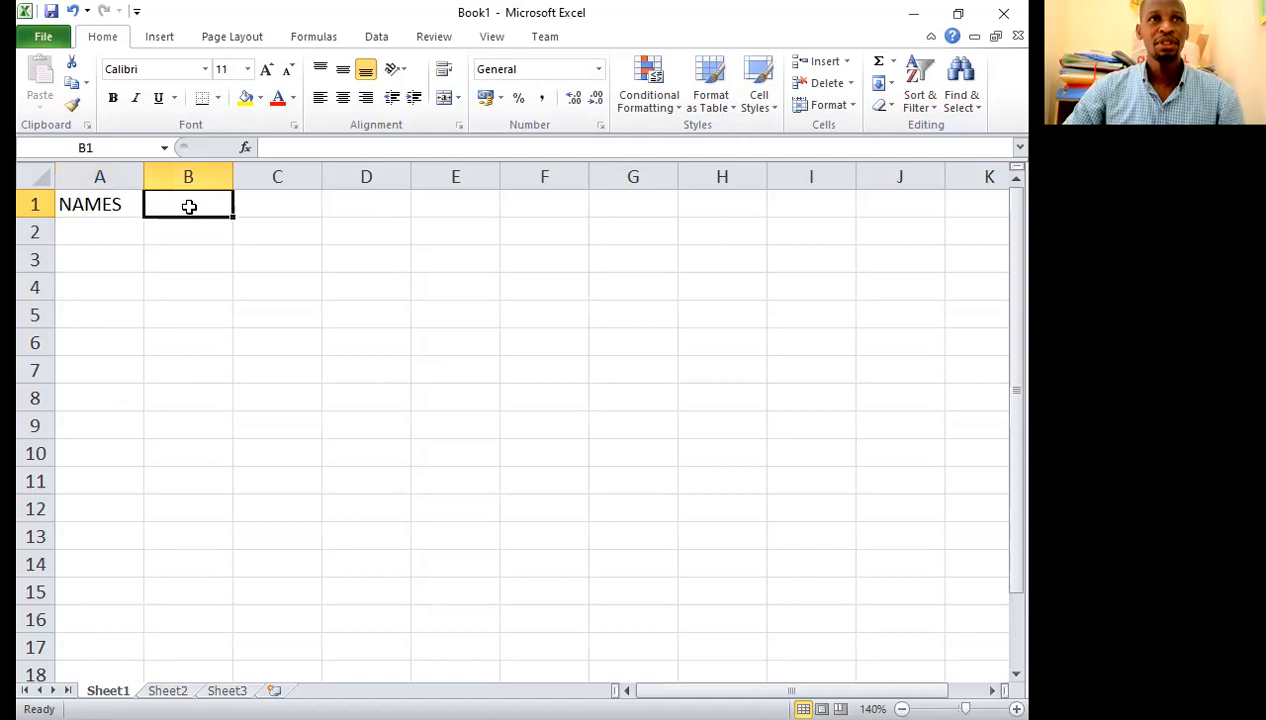
pyautogui.write('CLA')
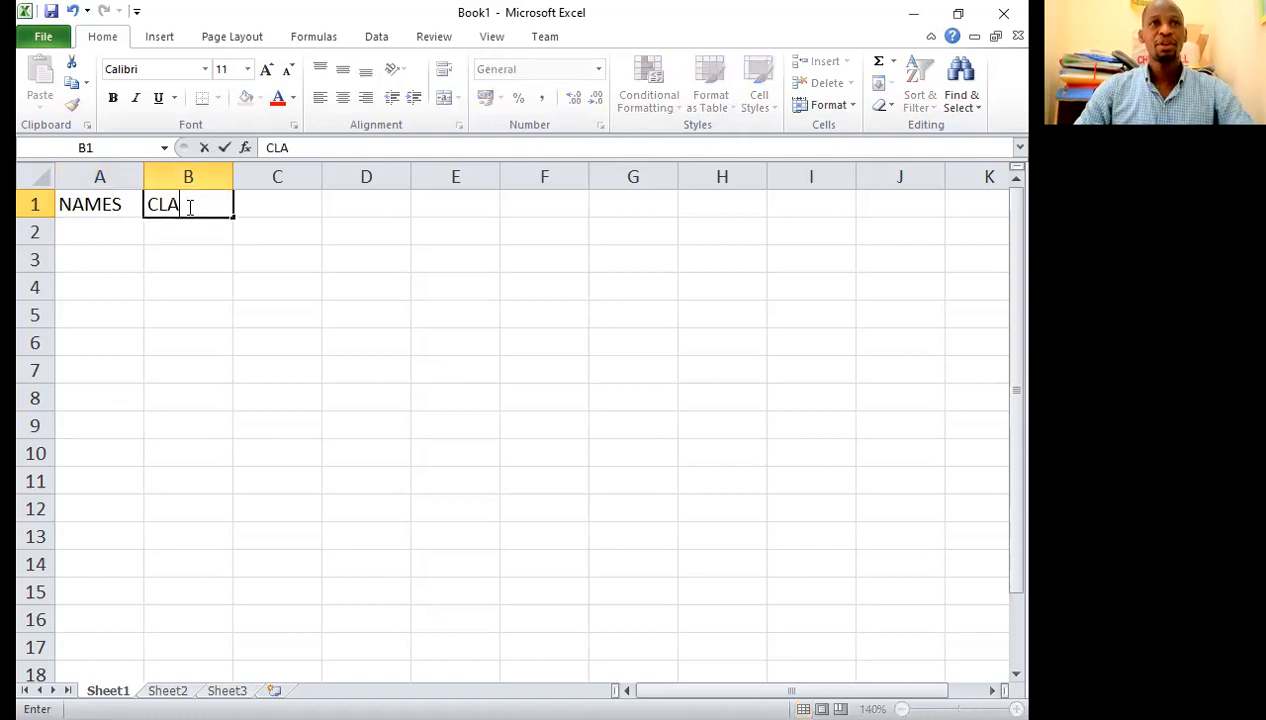
pyautogui.write('SS SC')
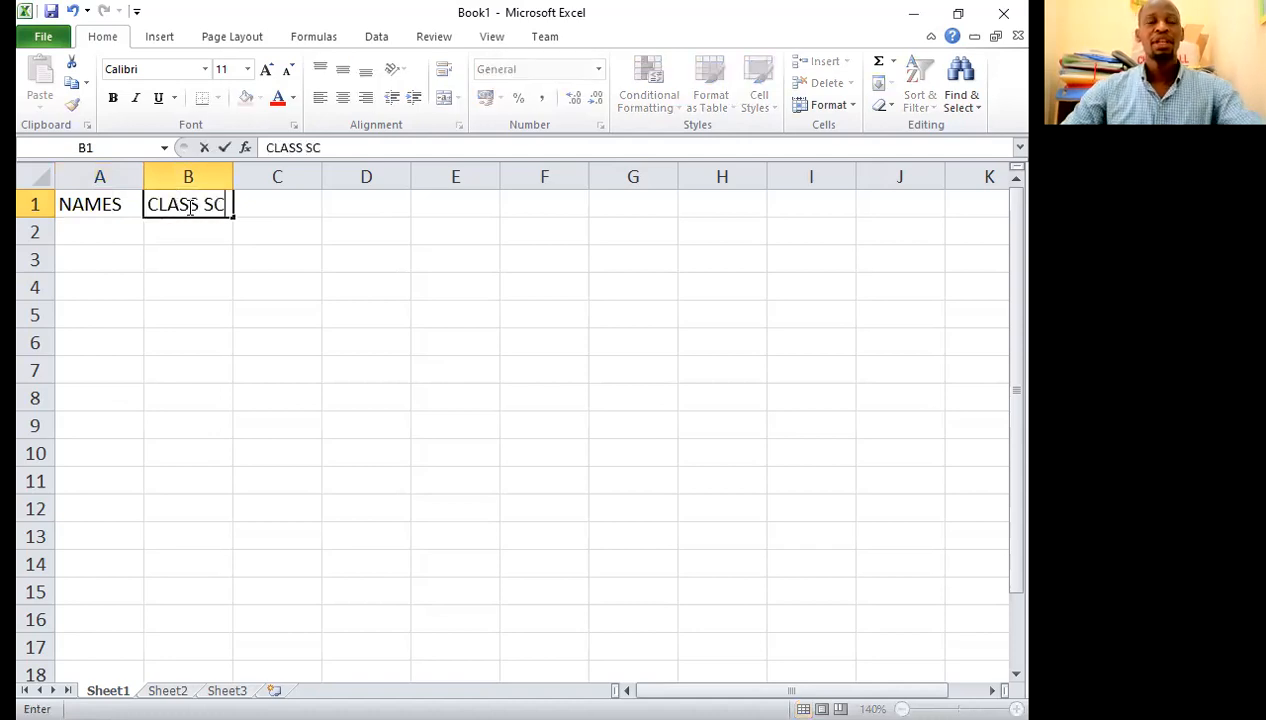
pyautogui.write('ORE')
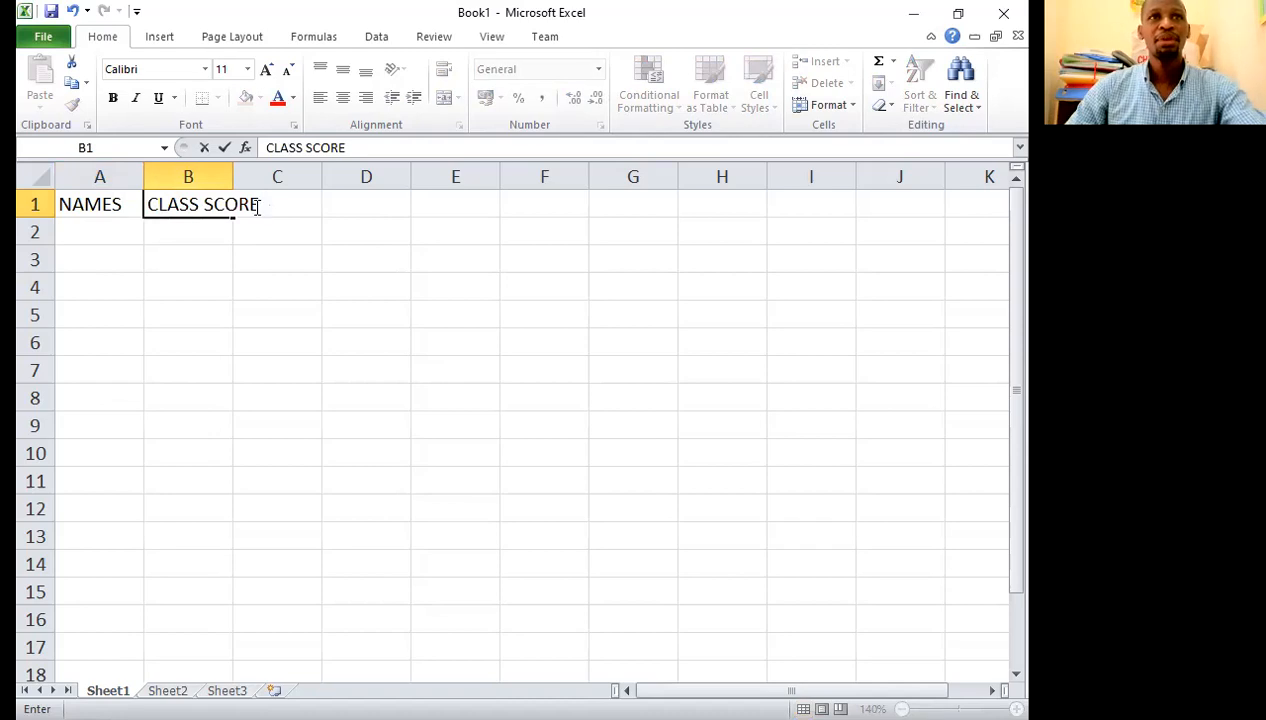
pyautogui.click(186, 210)
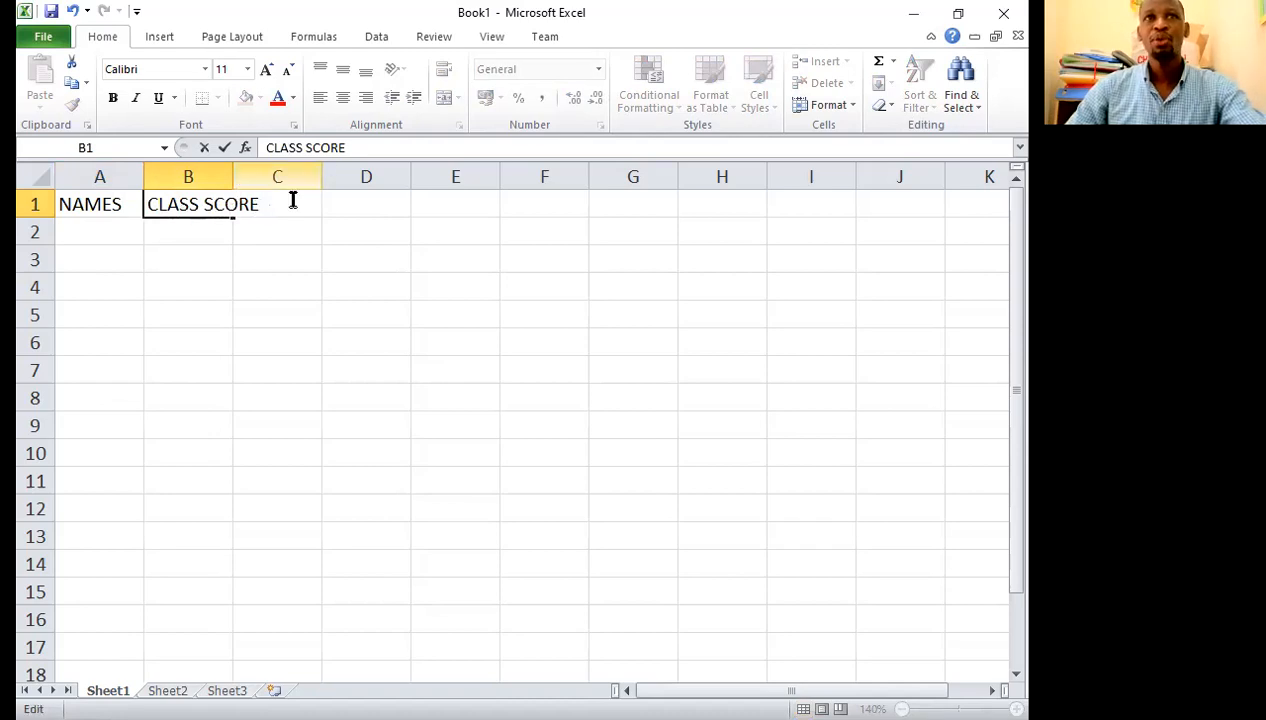
pyautogui.doubleClick(234, 176)
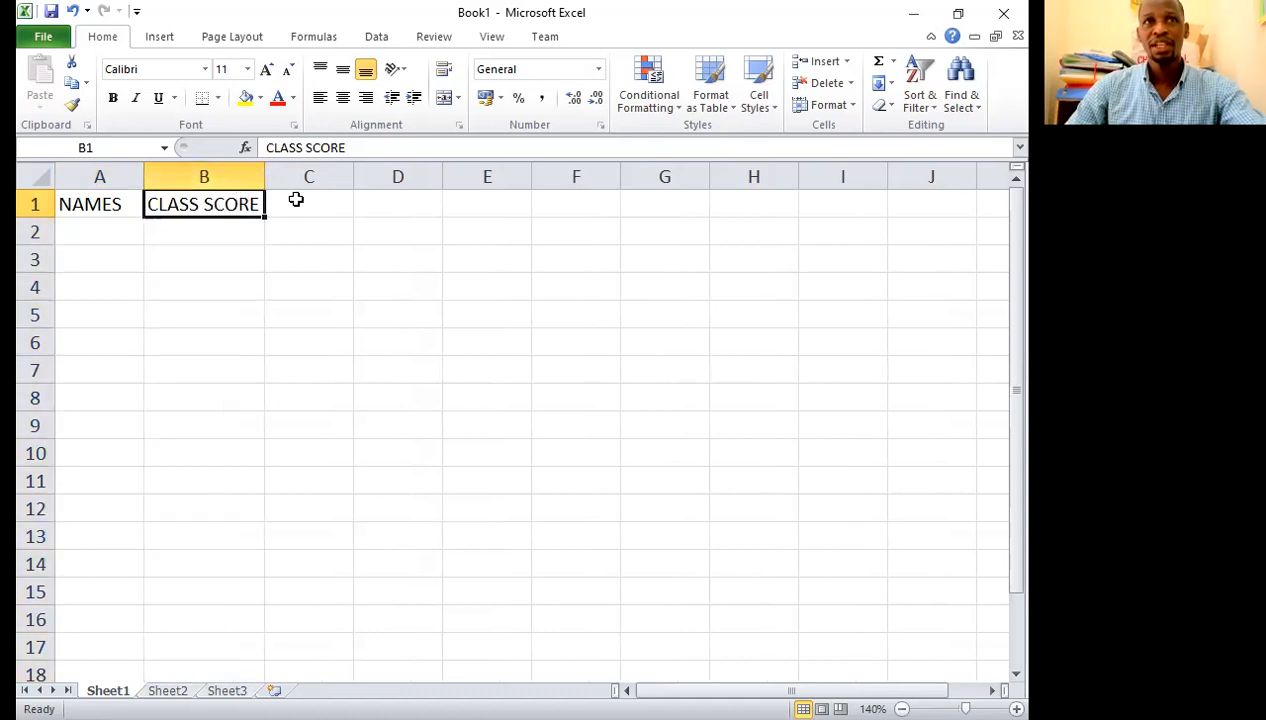
# Step: Enter the heading EXAM SCORE in C1 and widen column C to fit it
pyautogui.click(296, 202)
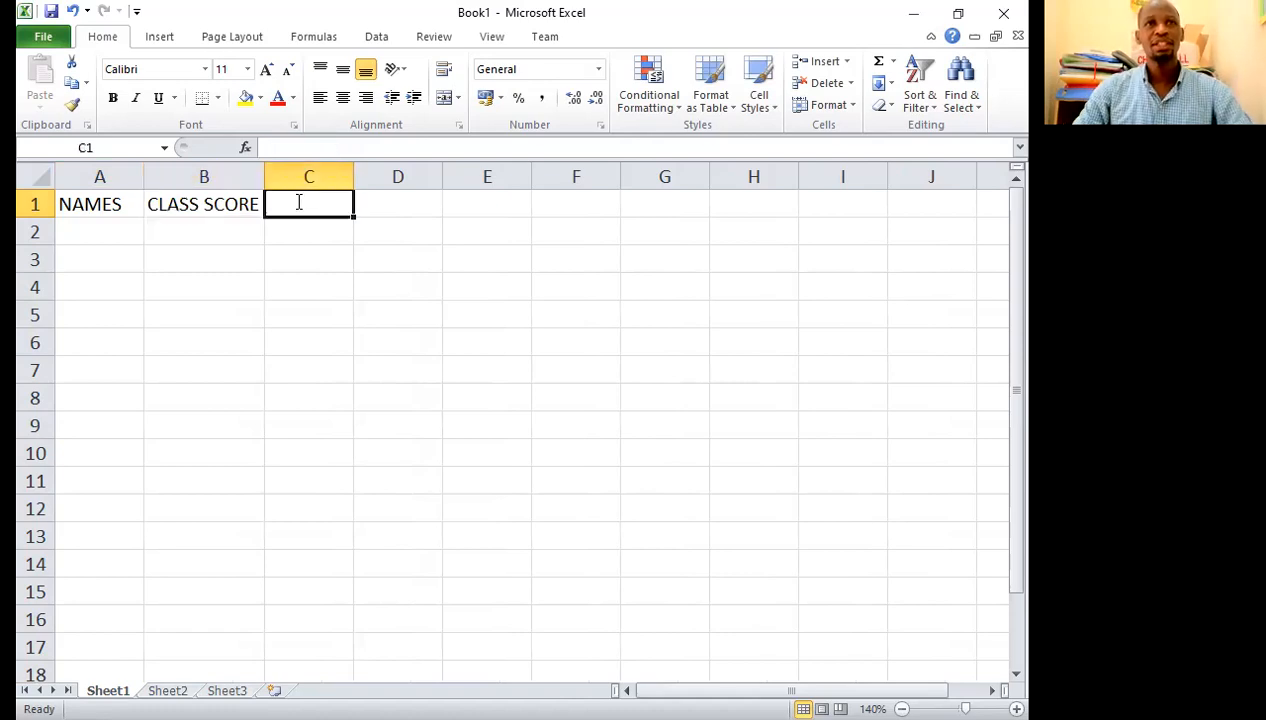
pyautogui.write('EXAM SCORE')
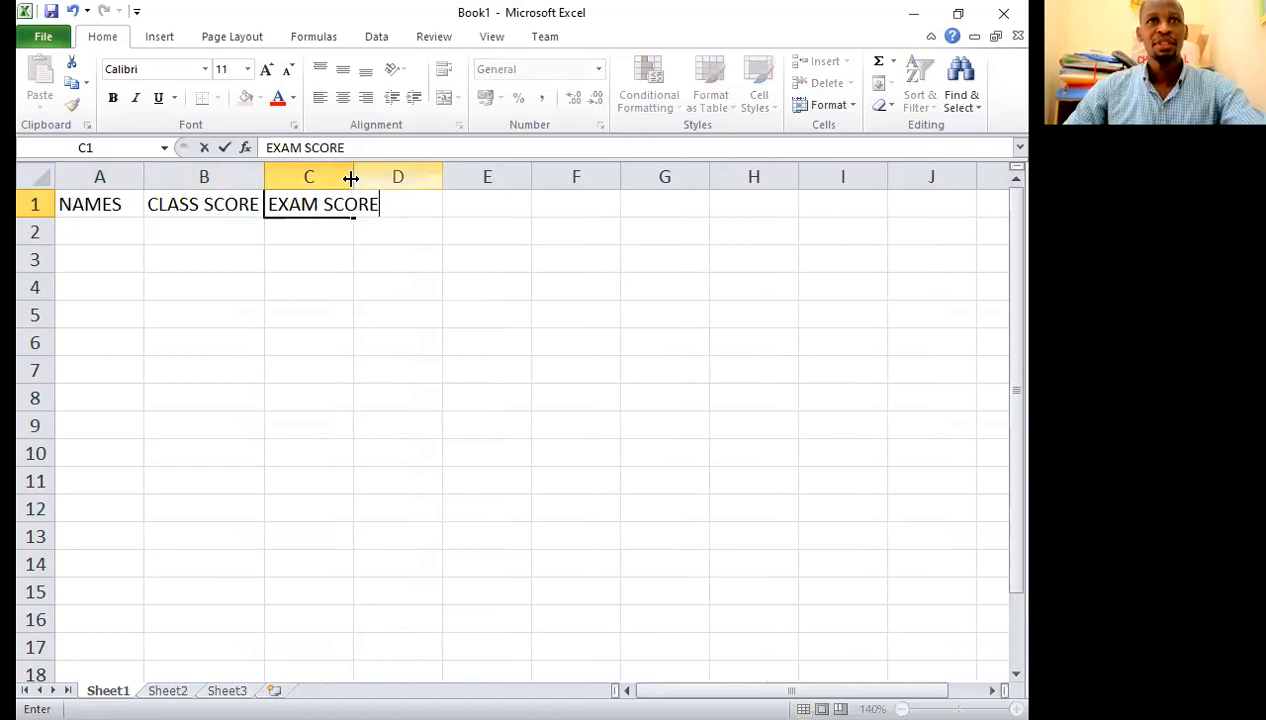
pyautogui.click(352, 177)
pyautogui.moveTo(352, 177); pyautogui.dragTo(384, 178)
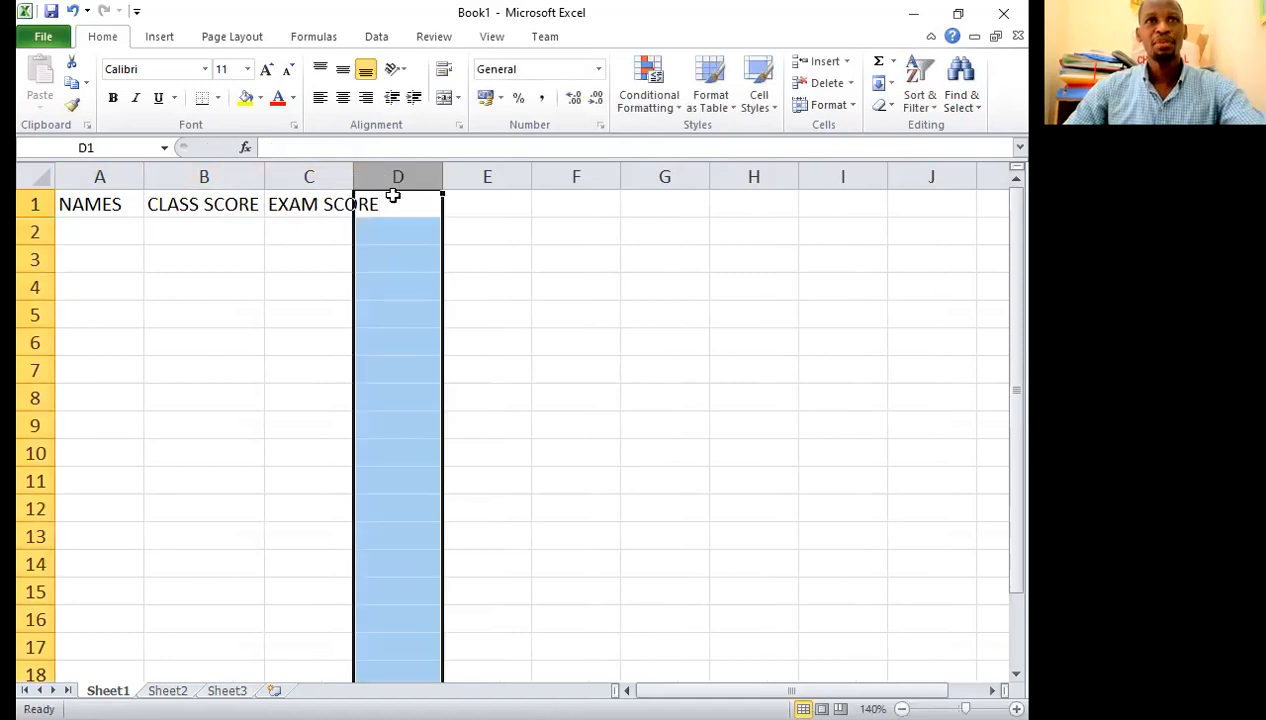
# Step: Enter the heading TOTAL SCORE in D1 and widen column D to fit it
pyautogui.click(409, 203)
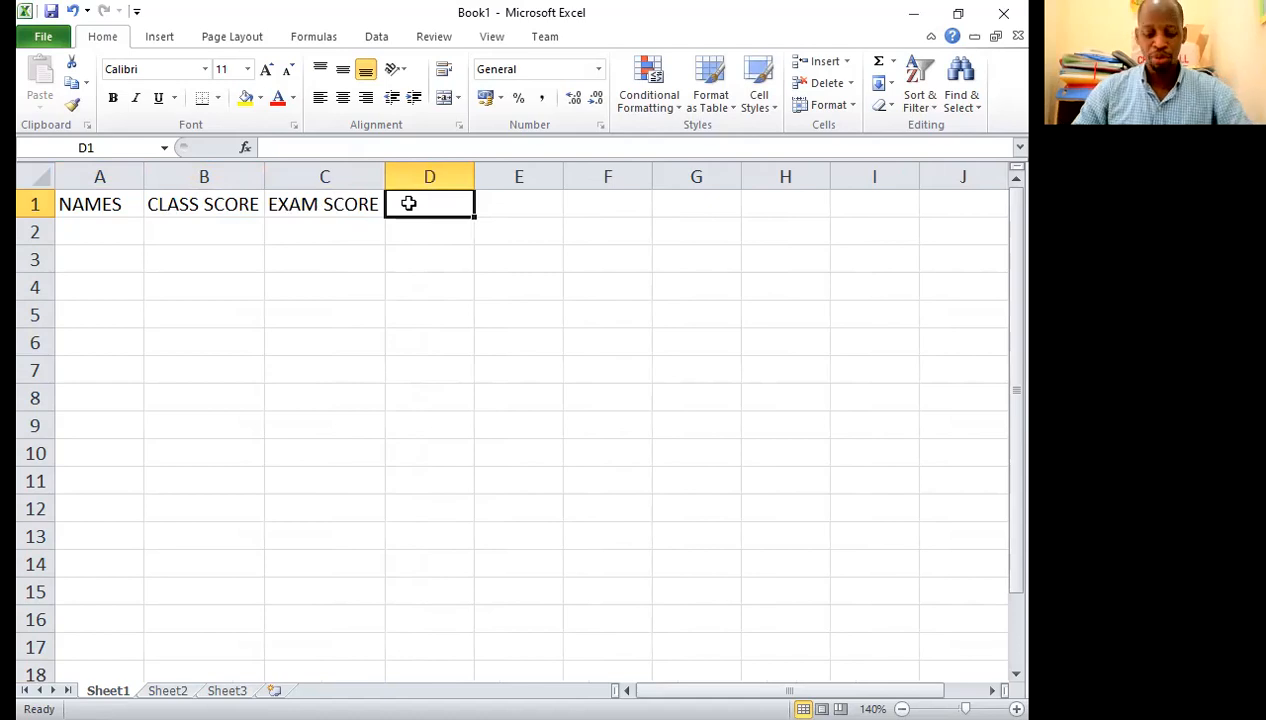
pyautogui.write('TOTAL SCO')
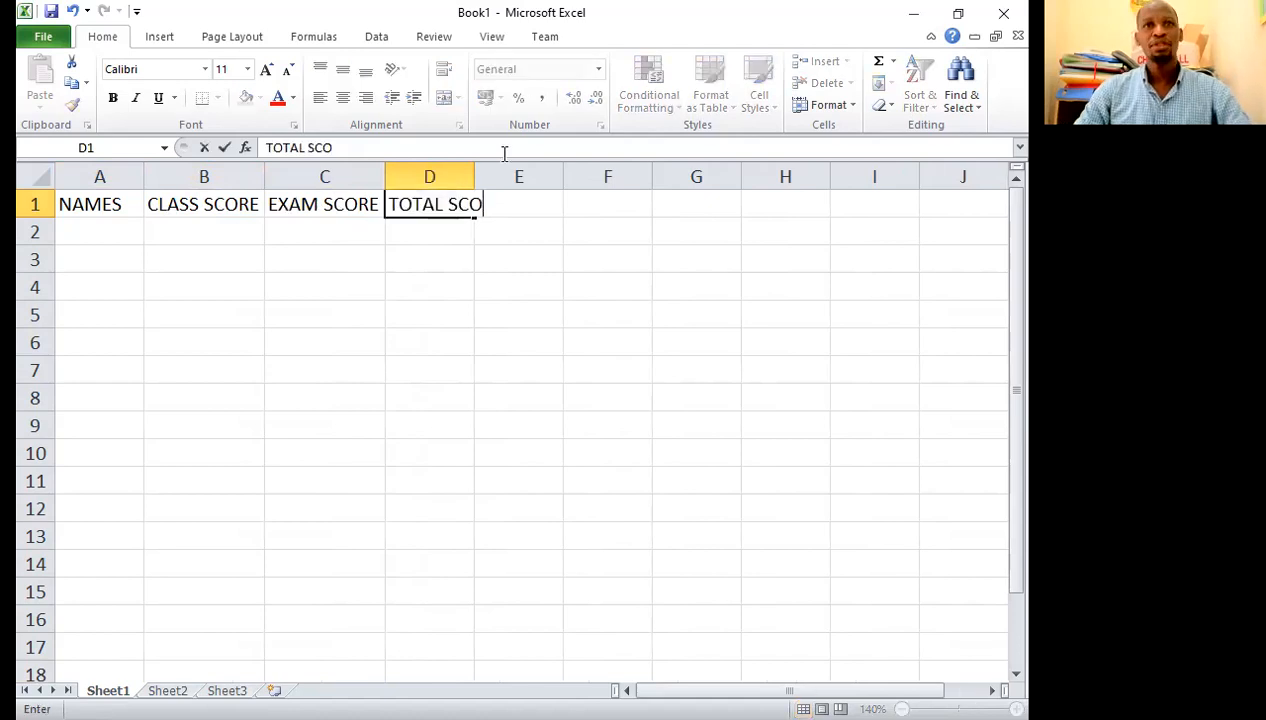
pyautogui.write('RE')
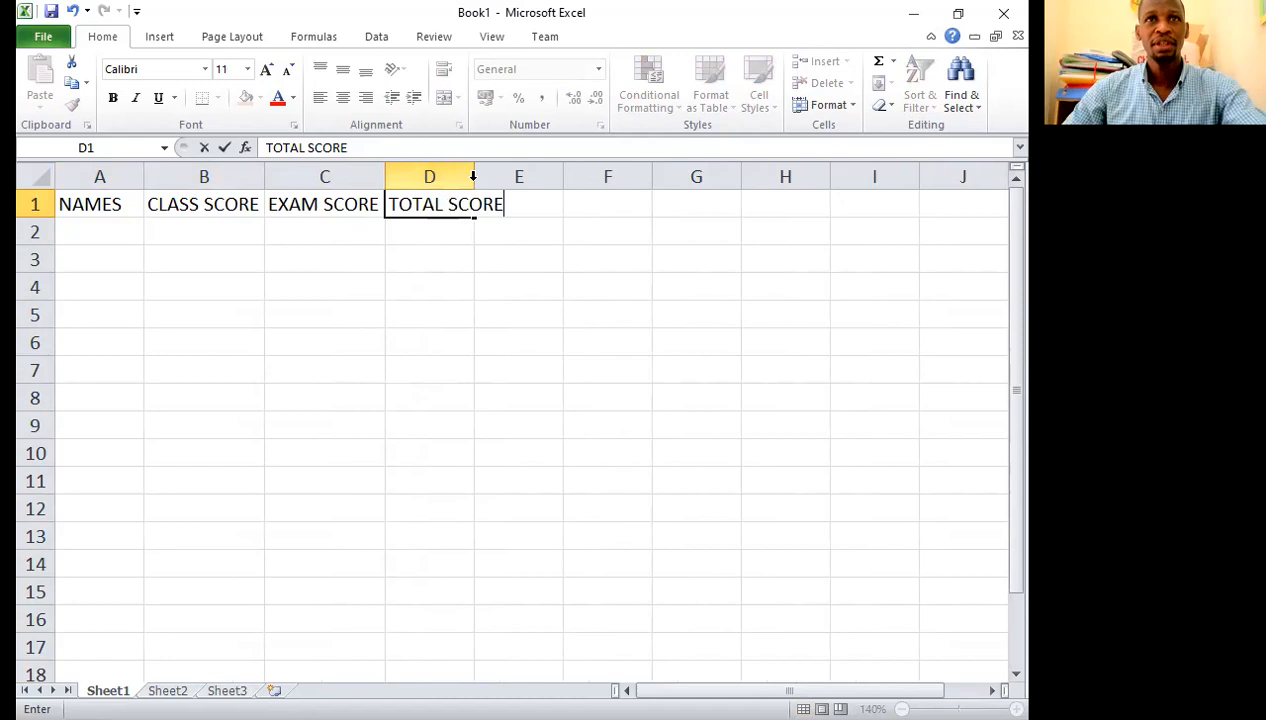
# Step: Enter the headings GRADE in E1 and REMARKS in F1, and make the header row A1:F1 bold
pyautogui.click(547, 203)
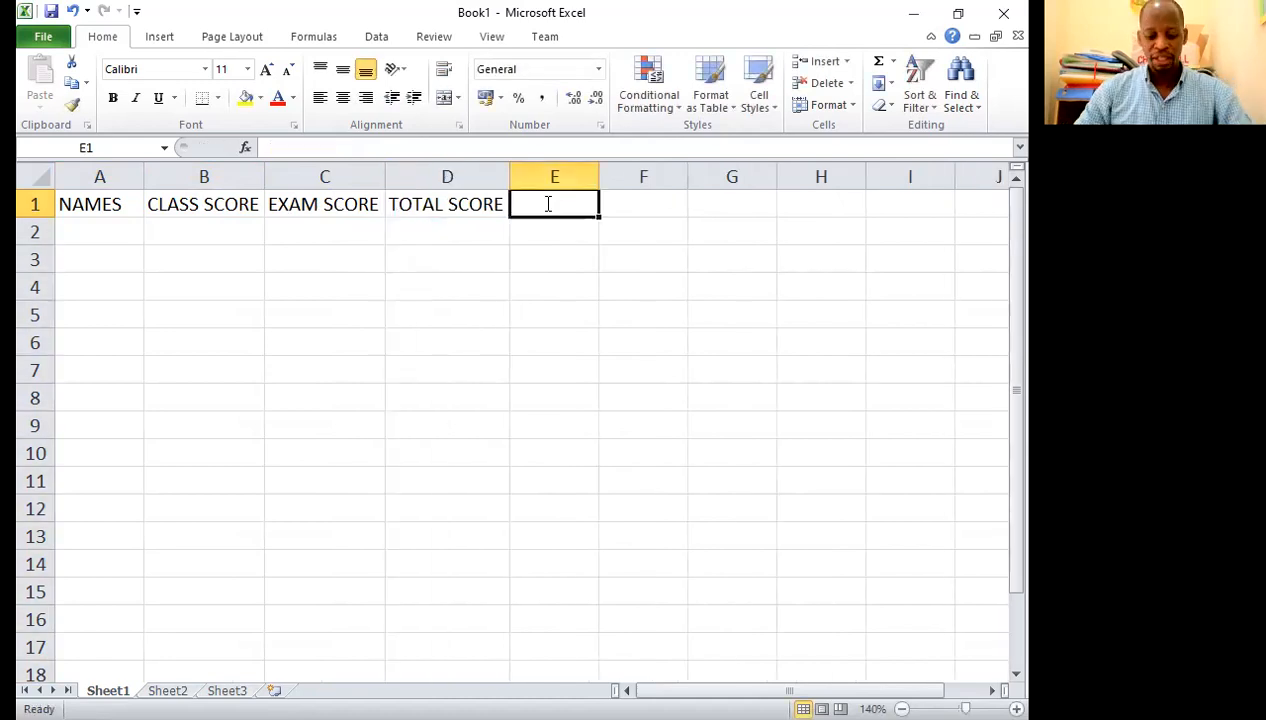
pyautogui.write('GRADE')
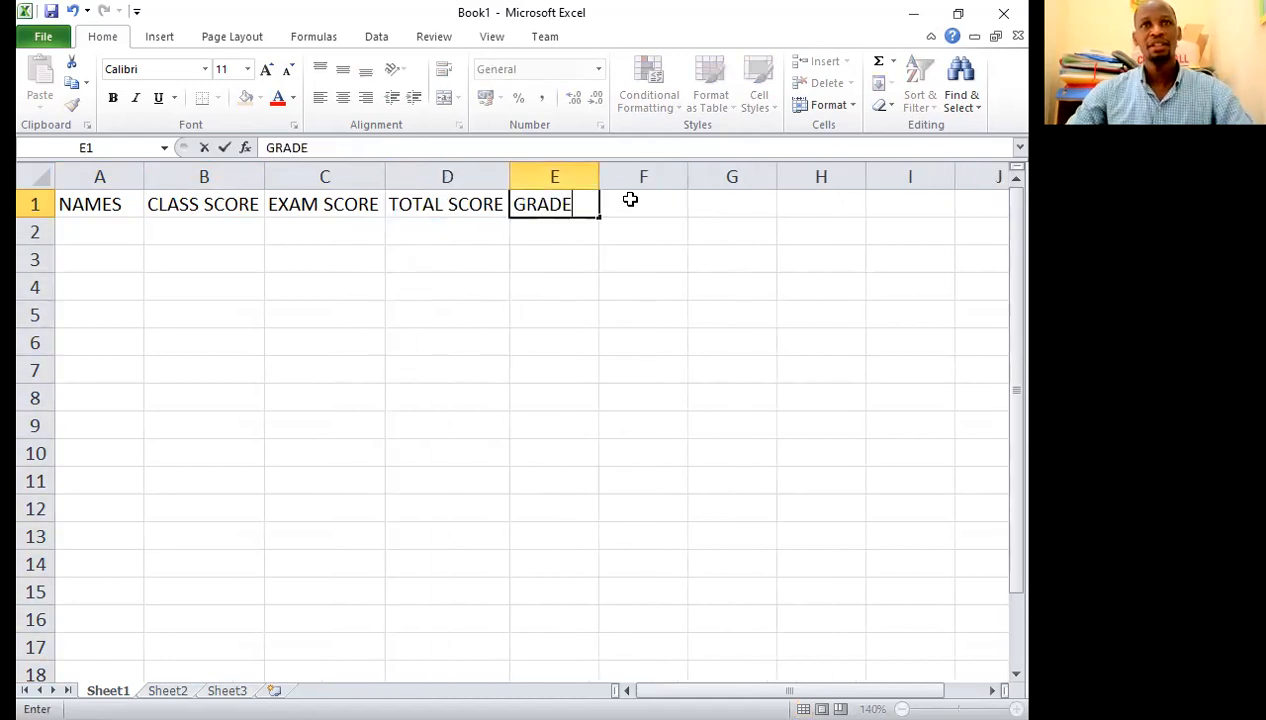
pyautogui.click(630, 200)
pyautogui.write('REMA')
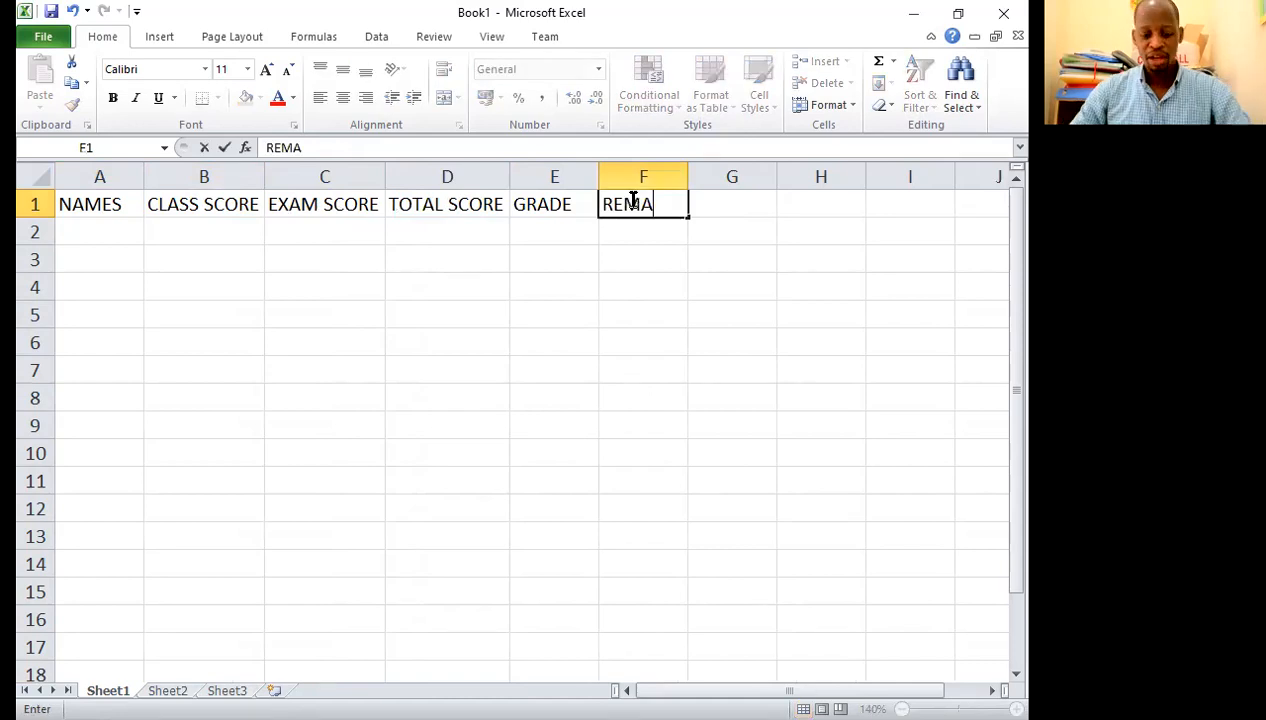
pyautogui.write('RKS')
pyautogui.moveTo(115, 197); pyautogui.dragTo(640, 205)
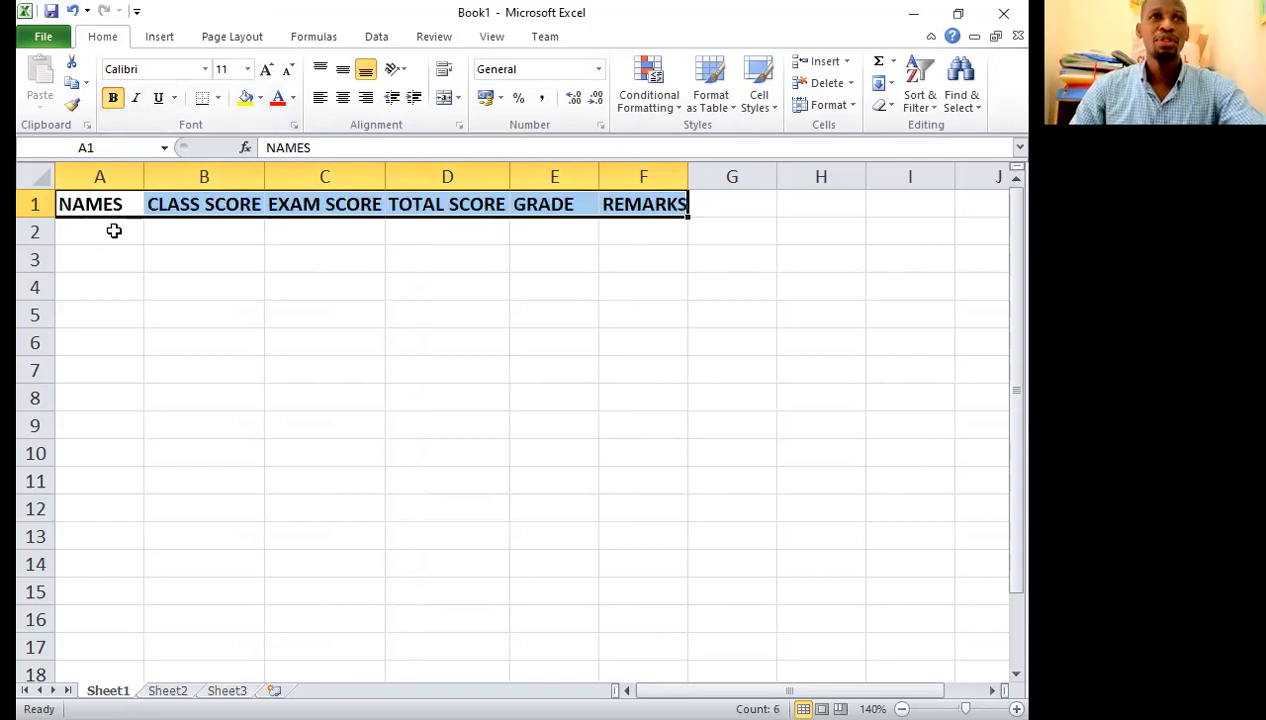
# Step: Fill A2 to A5 under NAMES with the first four students' names, correcting the spelling of the fourth
pyautogui.click(114, 231)
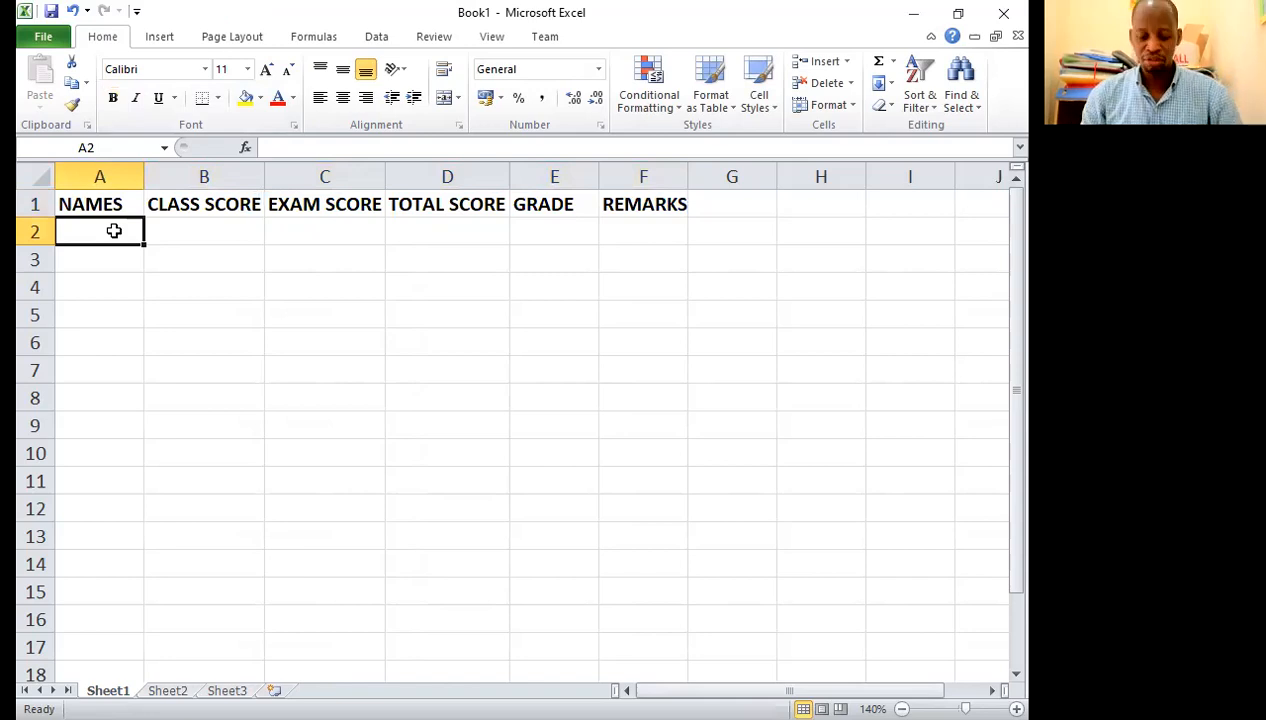
pyautogui.write('JOHN')
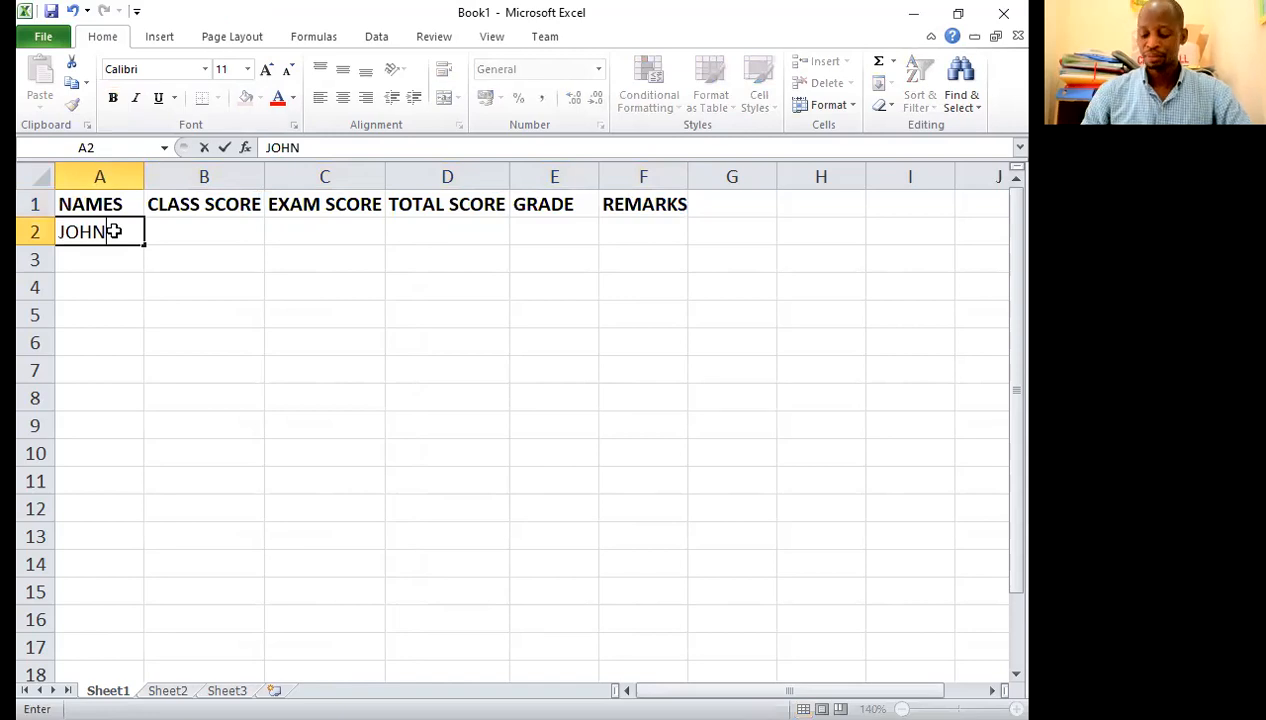
pyautogui.press('Return')
pyautogui.write('DOE')
pyautogui.press('Return')
pyautogui.write('JANE')
pyautogui.press('Return')
pyautogui.write('NAAN')
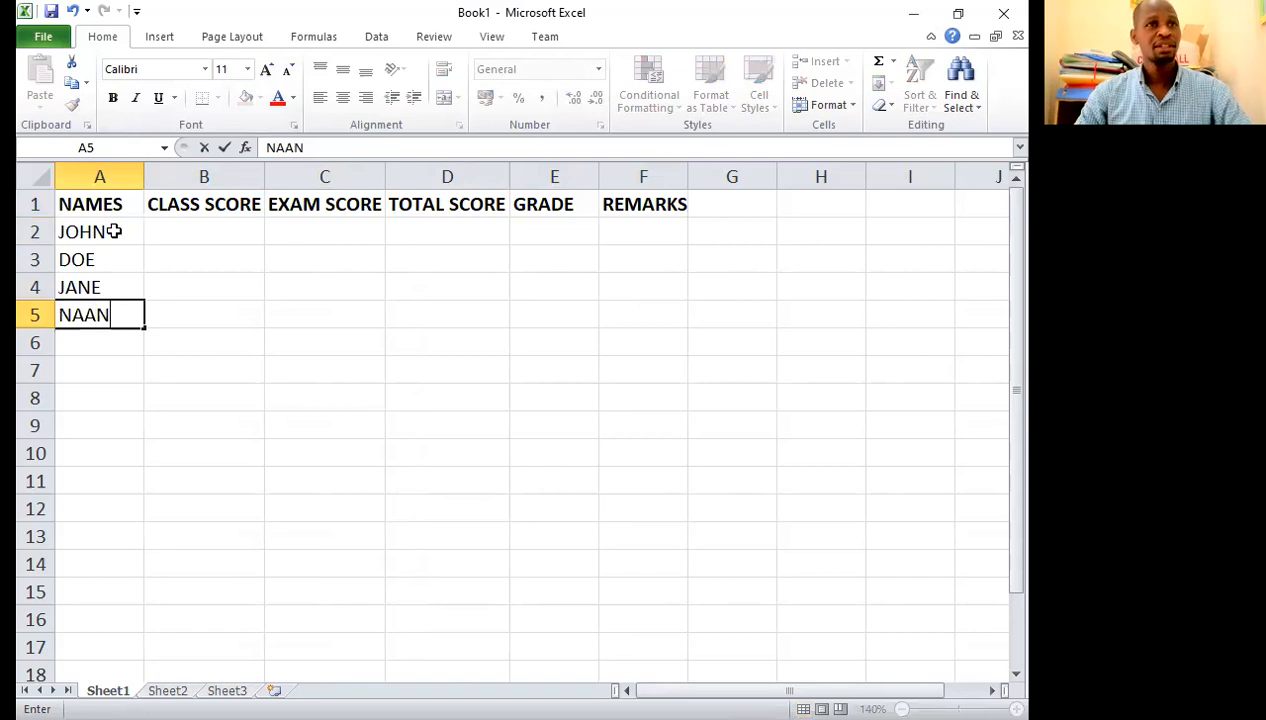
pyautogui.press('BackSpace')
pyautogui.write('A')
pyautogui.press('BackSpace')
pyautogui.write('NA')
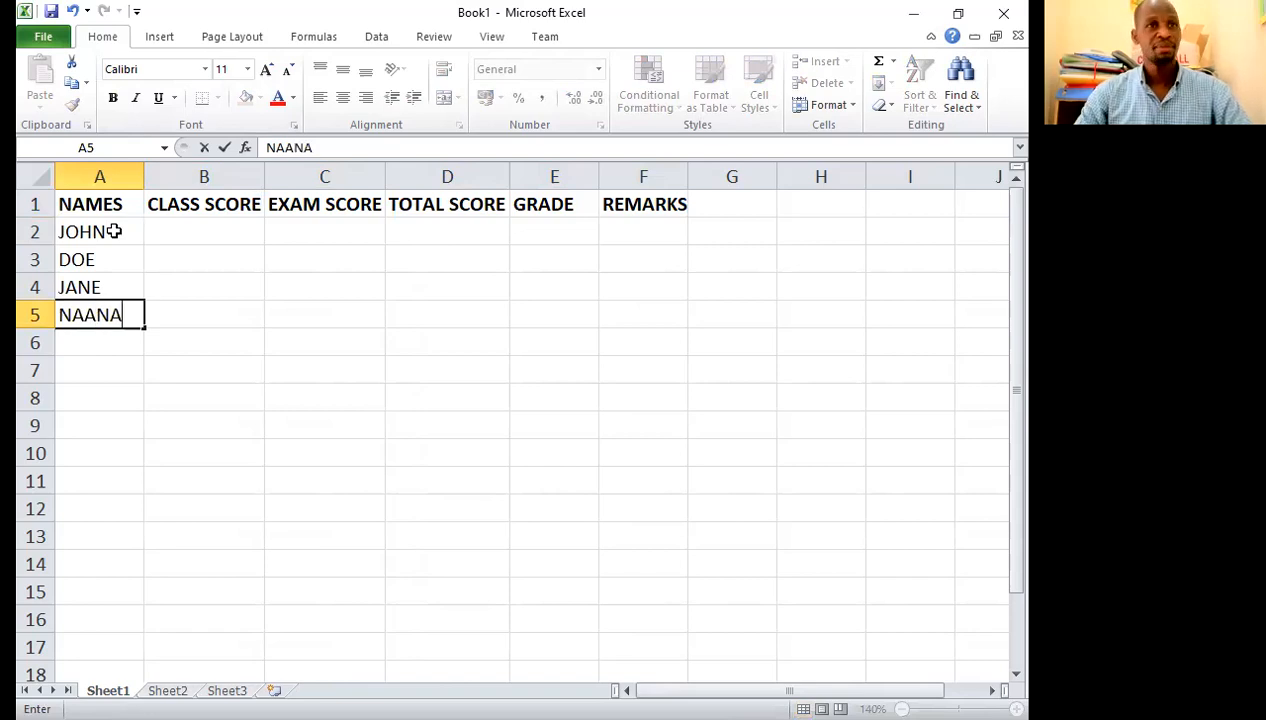
# Step: Add the last two students' names in A6 and A7
pyautogui.click(109, 348)
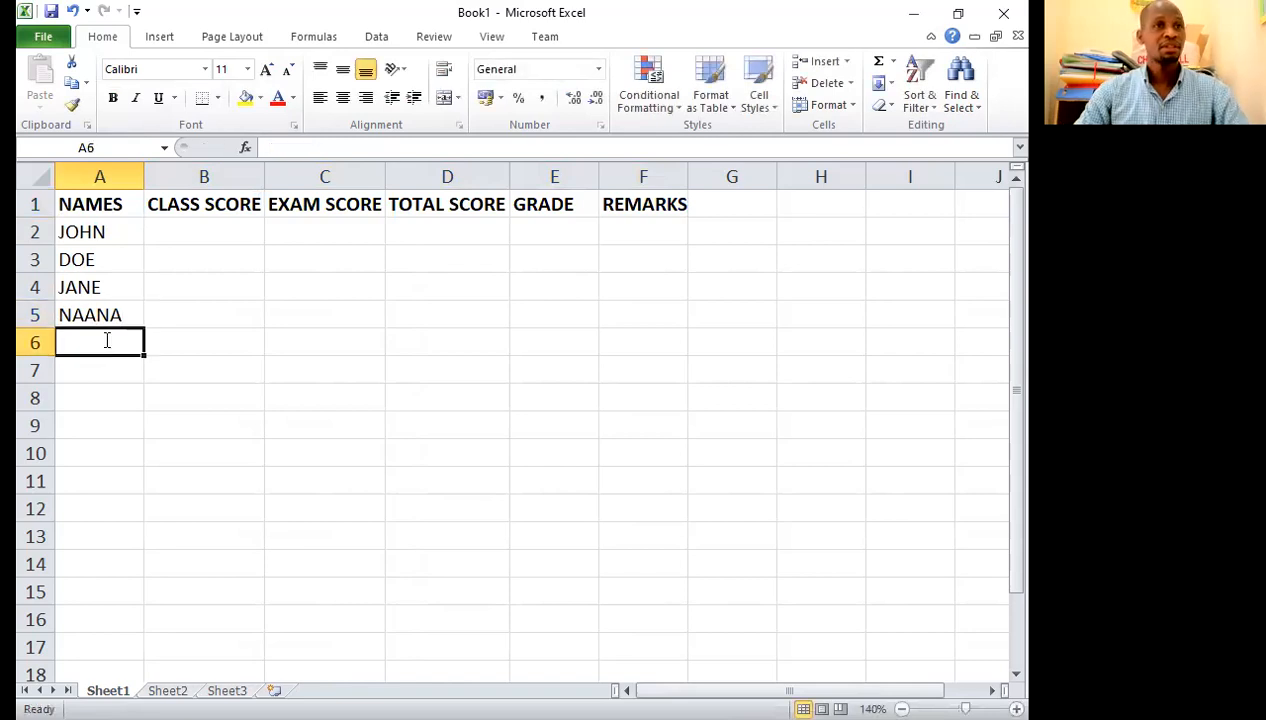
pyautogui.write('ERIC')
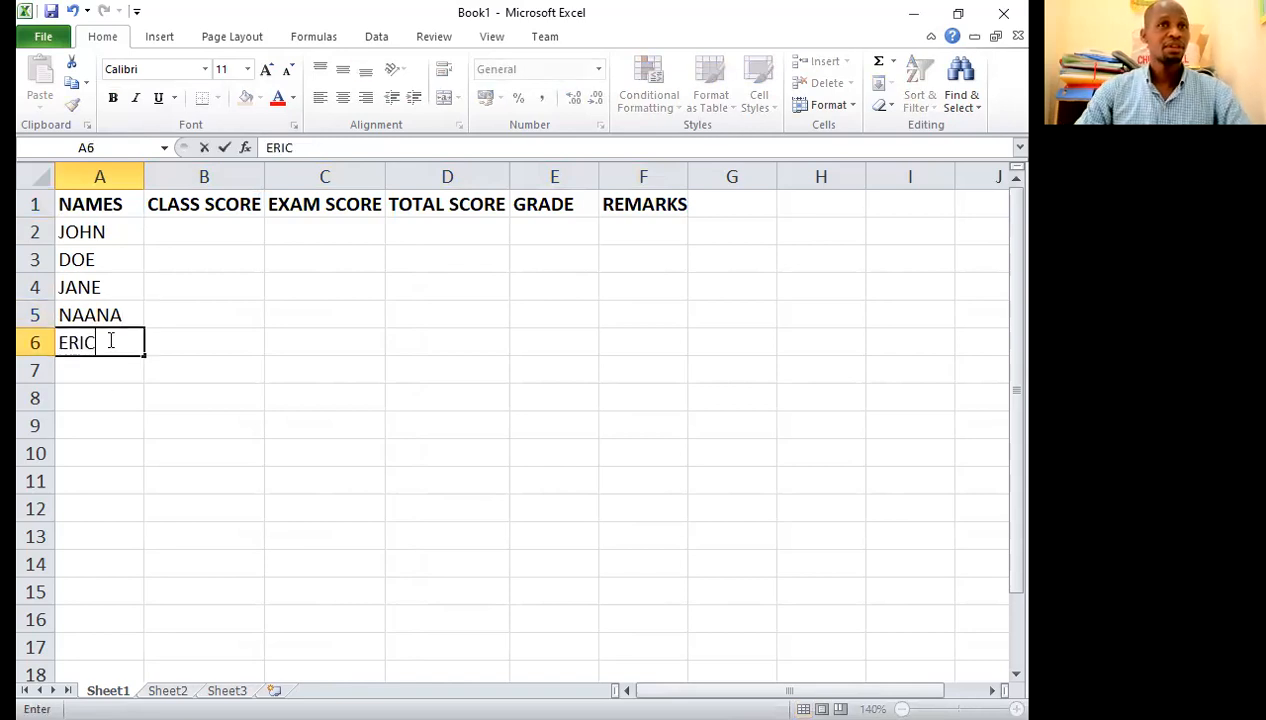
pyautogui.click(104, 371)
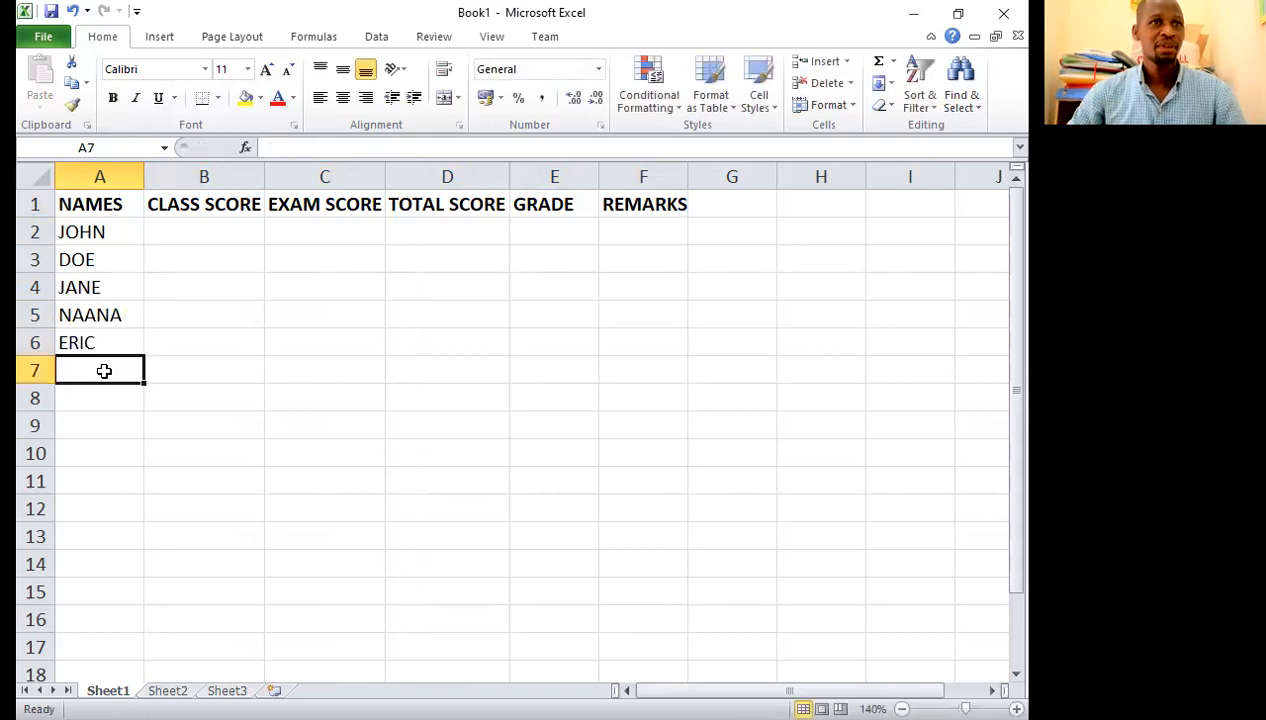
pyautogui.write('IBR')
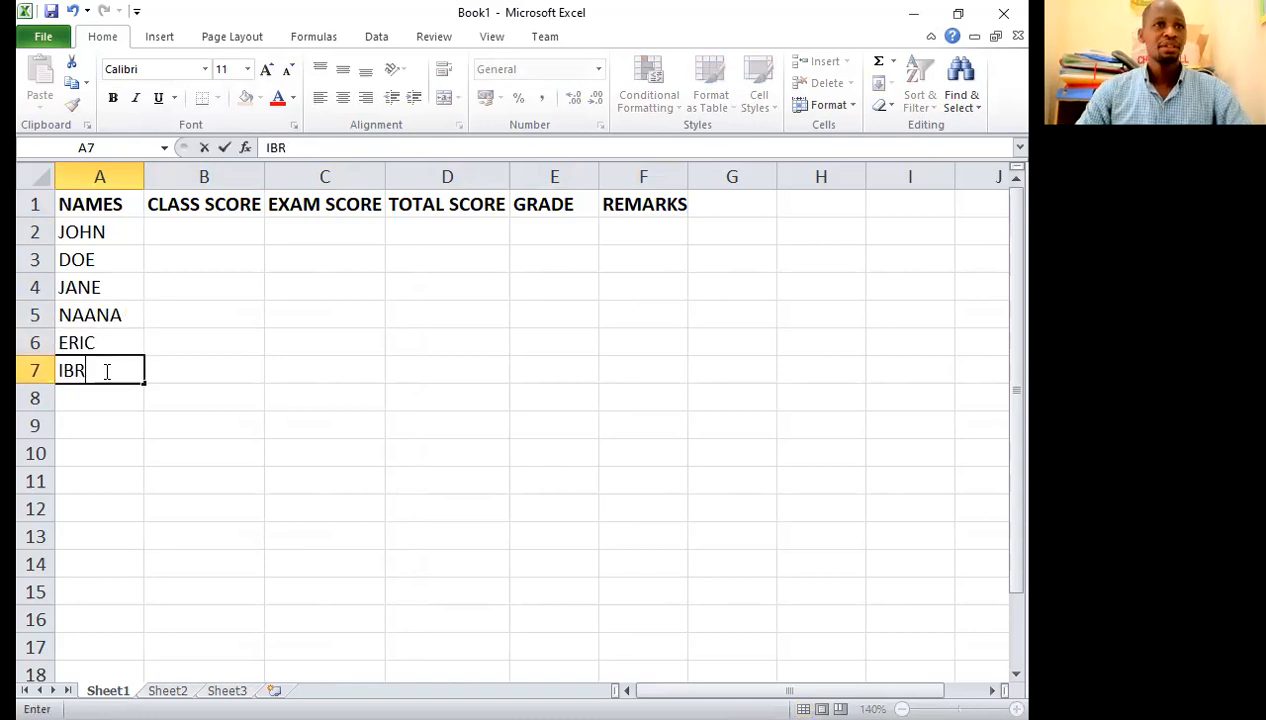
pyautogui.write('AHIM')
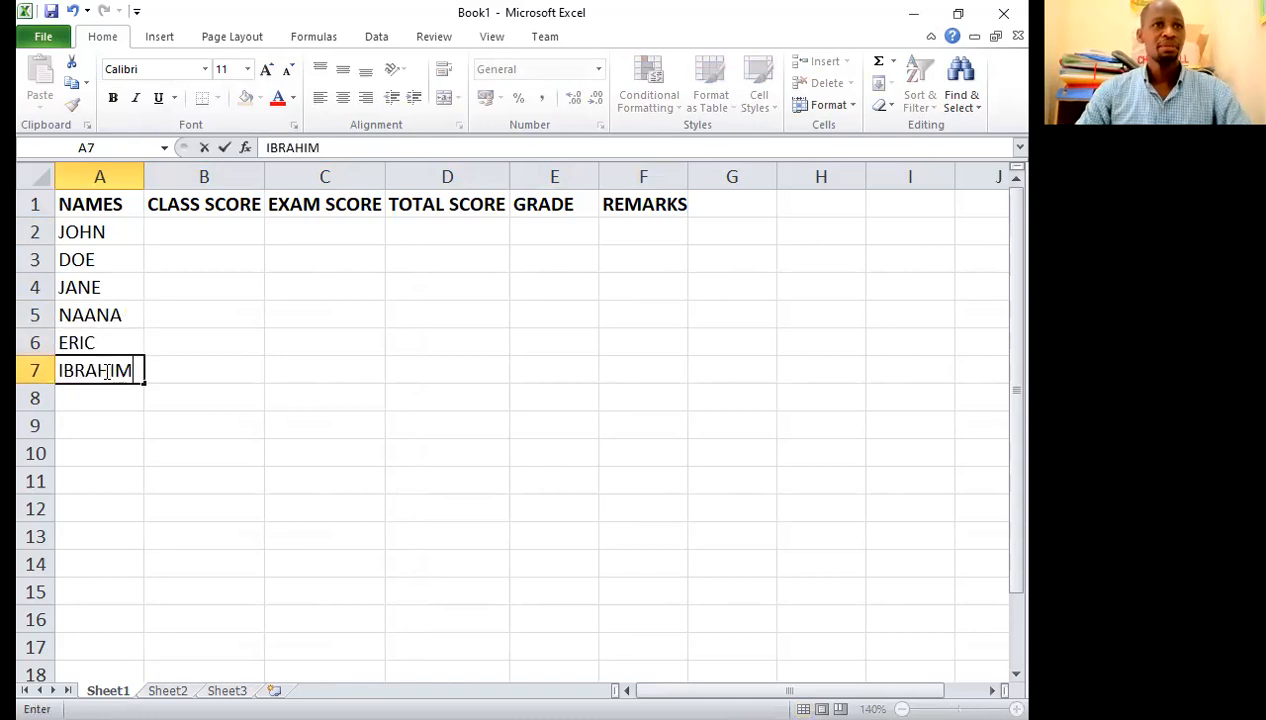
# Step: Append the maximum mark to the heading in B1 so it reads CLASS SCORE(40)
pyautogui.click(204, 224)
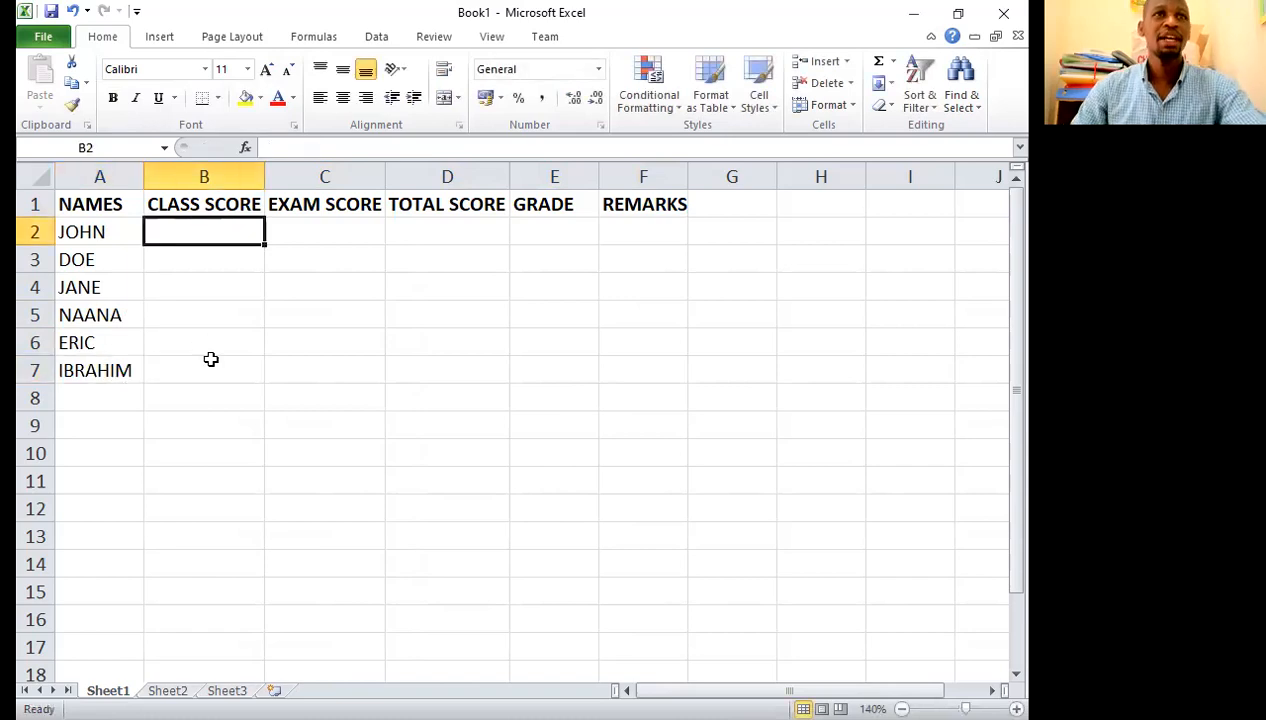
pyautogui.click(241, 204)
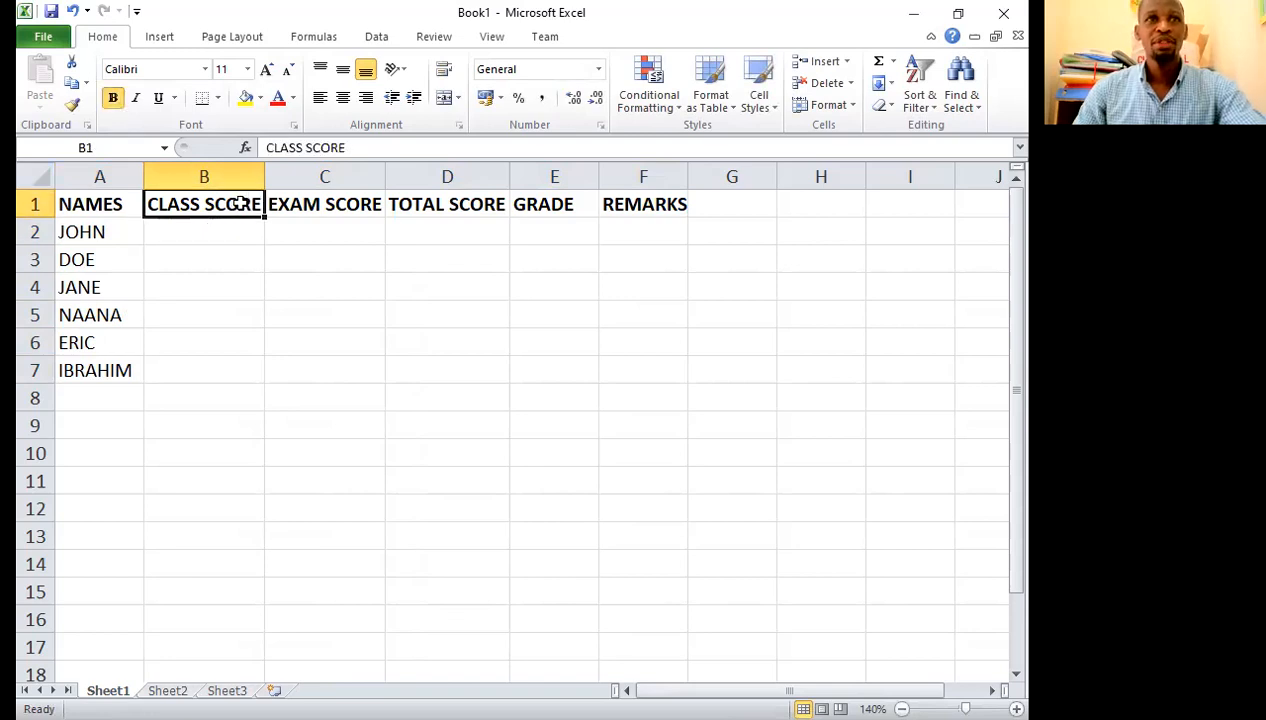
pyautogui.click(348, 147)
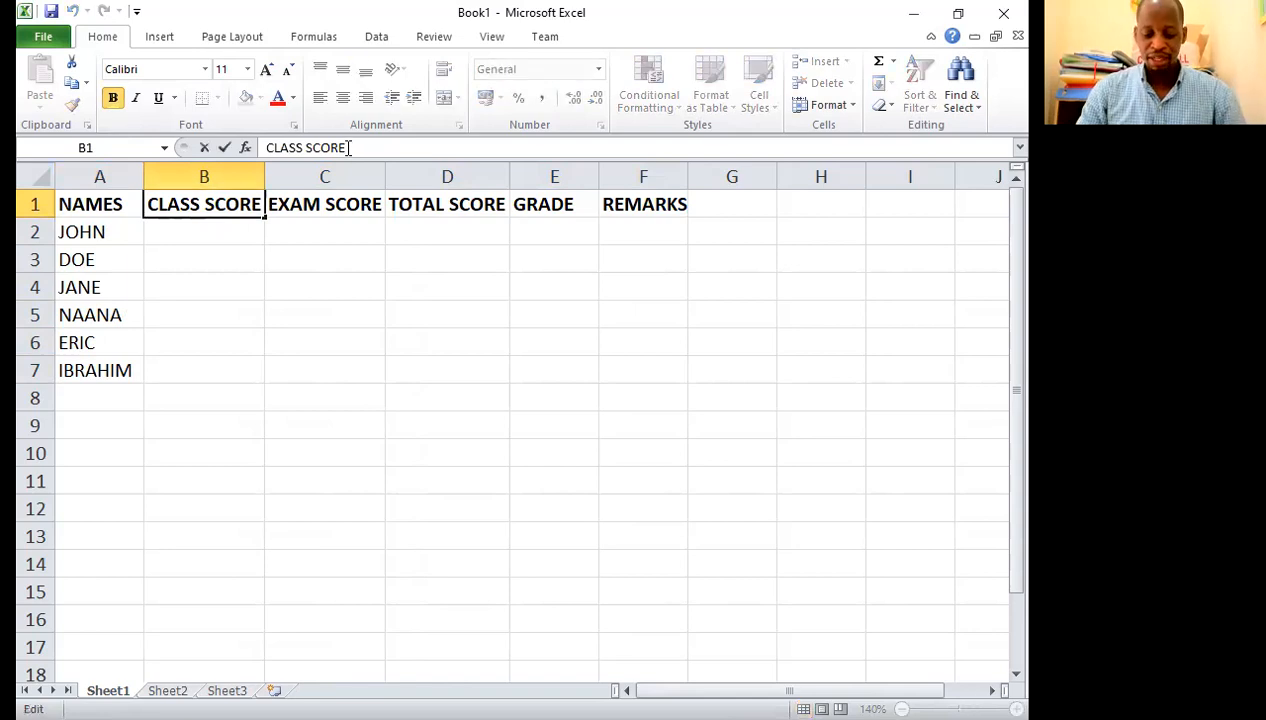
pyautogui.write('(')
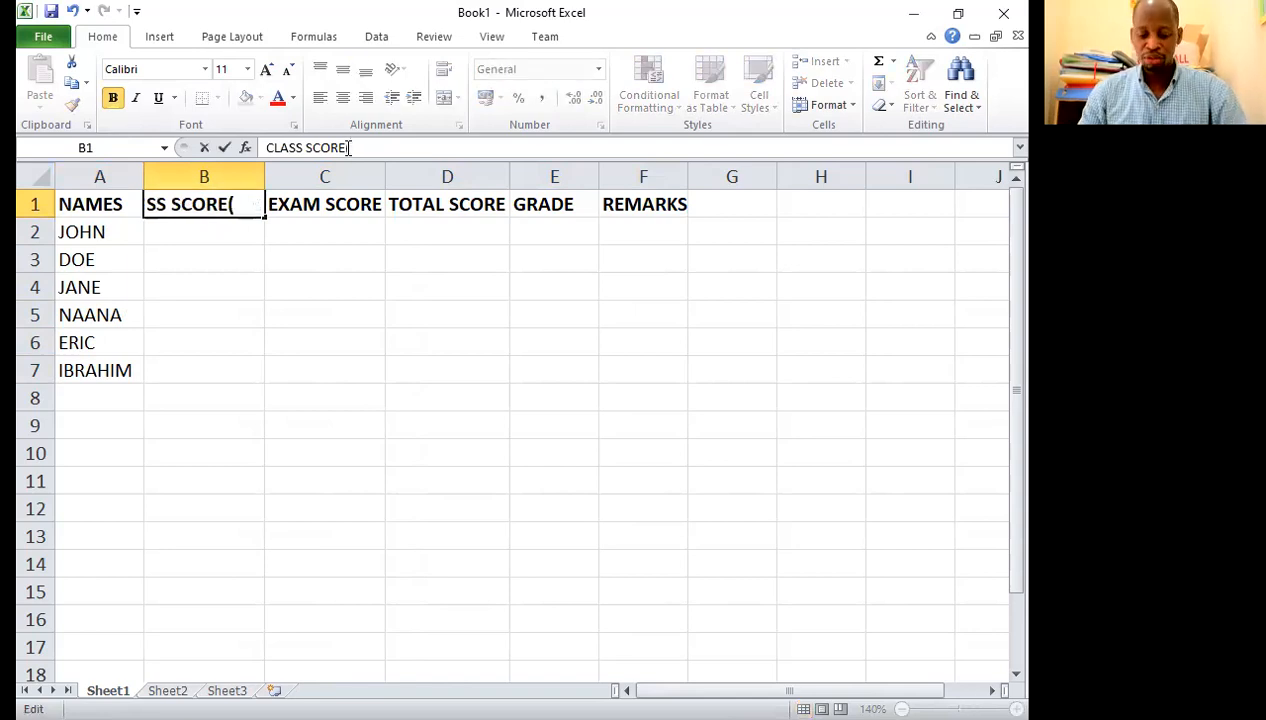
pyautogui.write('40)')
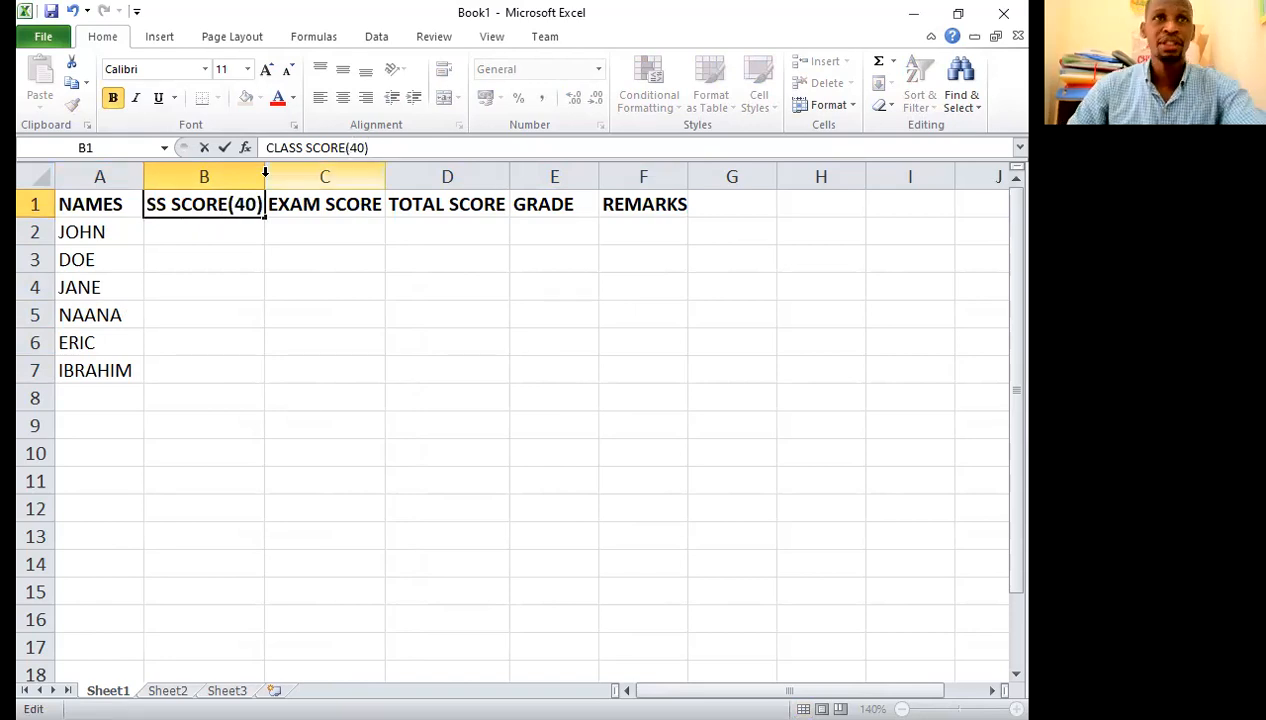
# Step: Append the maximum mark to the heading in C1 so it reads EXAM SCORE(60), and widen column C to fit
pyautogui.click(372, 204)
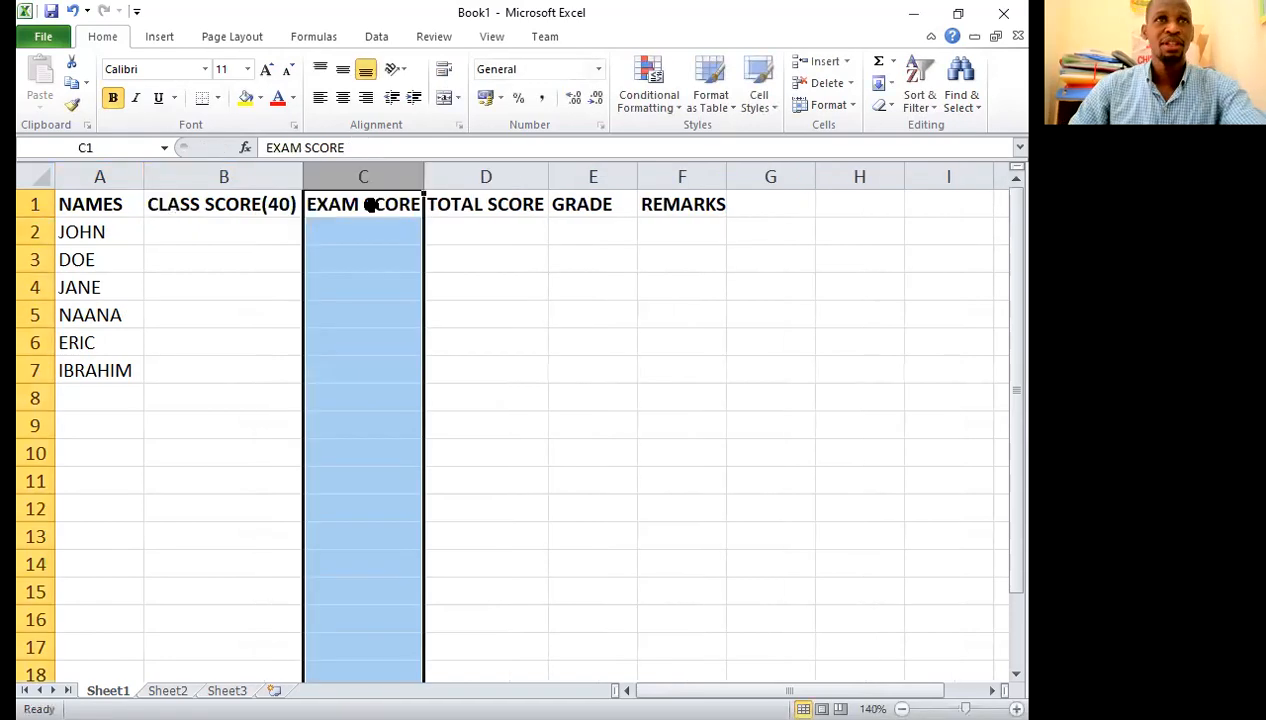
pyautogui.click(360, 148)
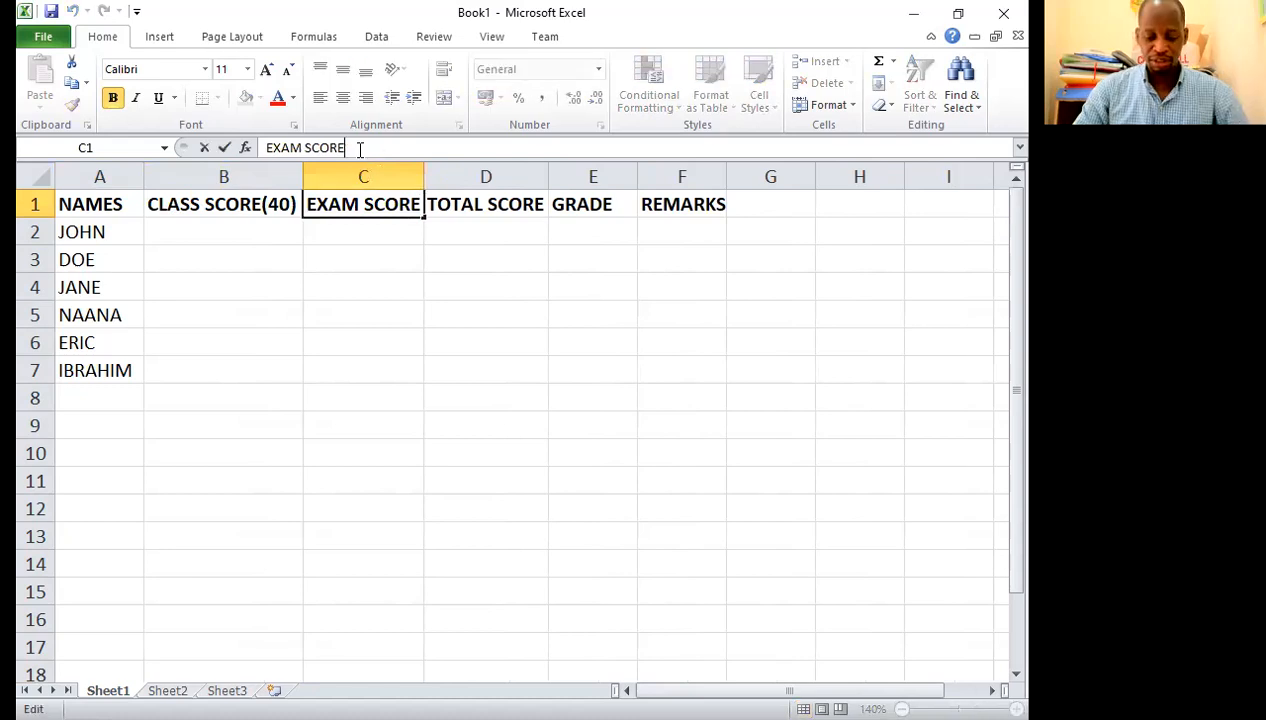
pyautogui.write('(60')
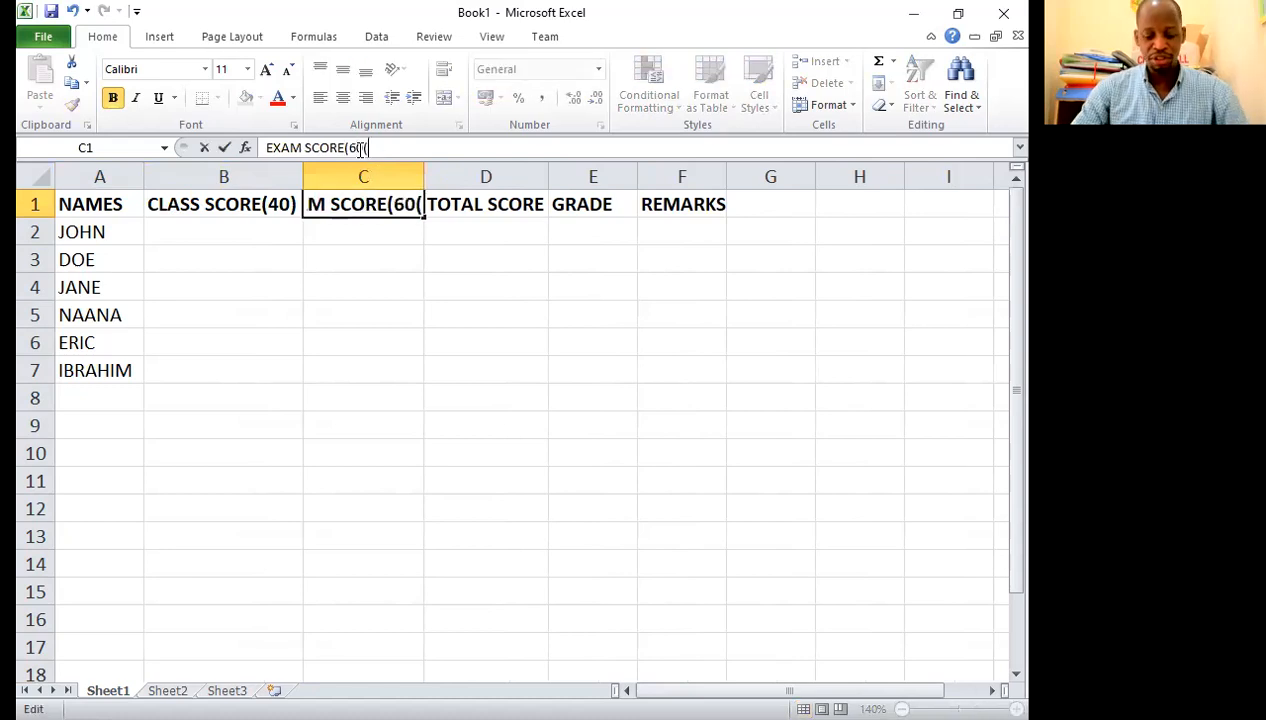
pyautogui.write(')')
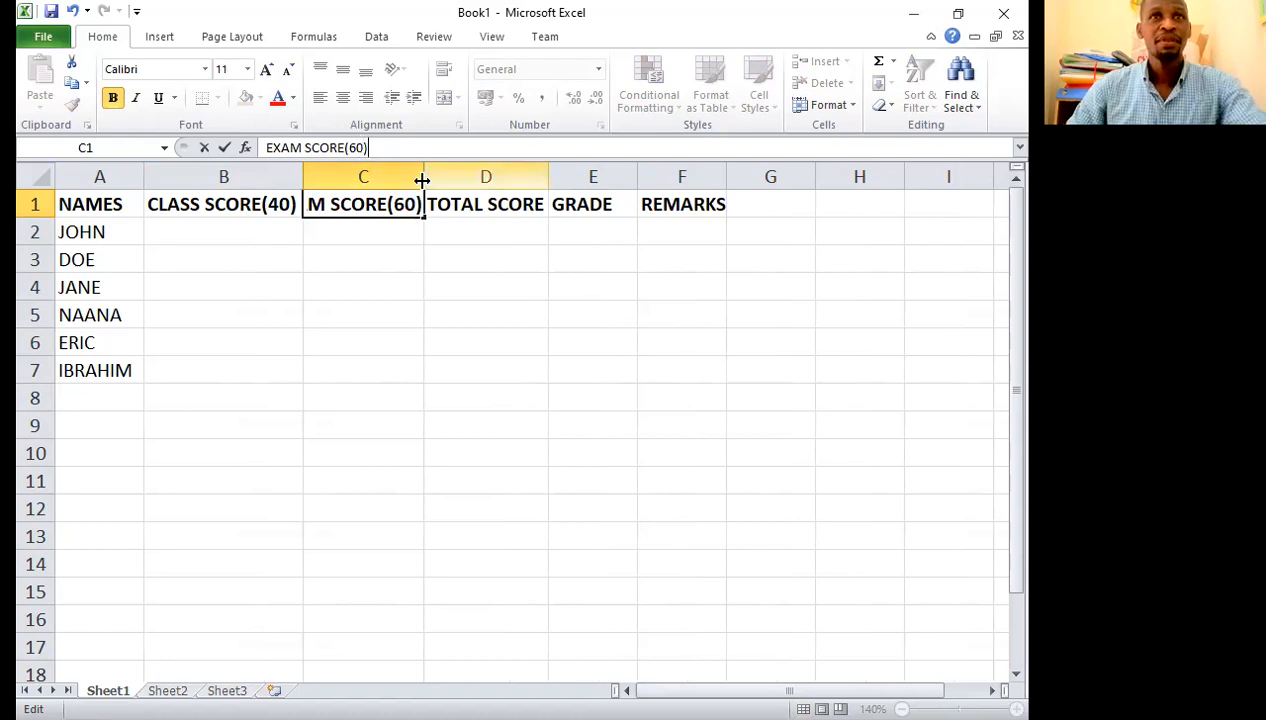
# Step: Change the heading in D1 to TOTAL SCORE(100) and fit column D's width to it
pyautogui.click(486, 203)
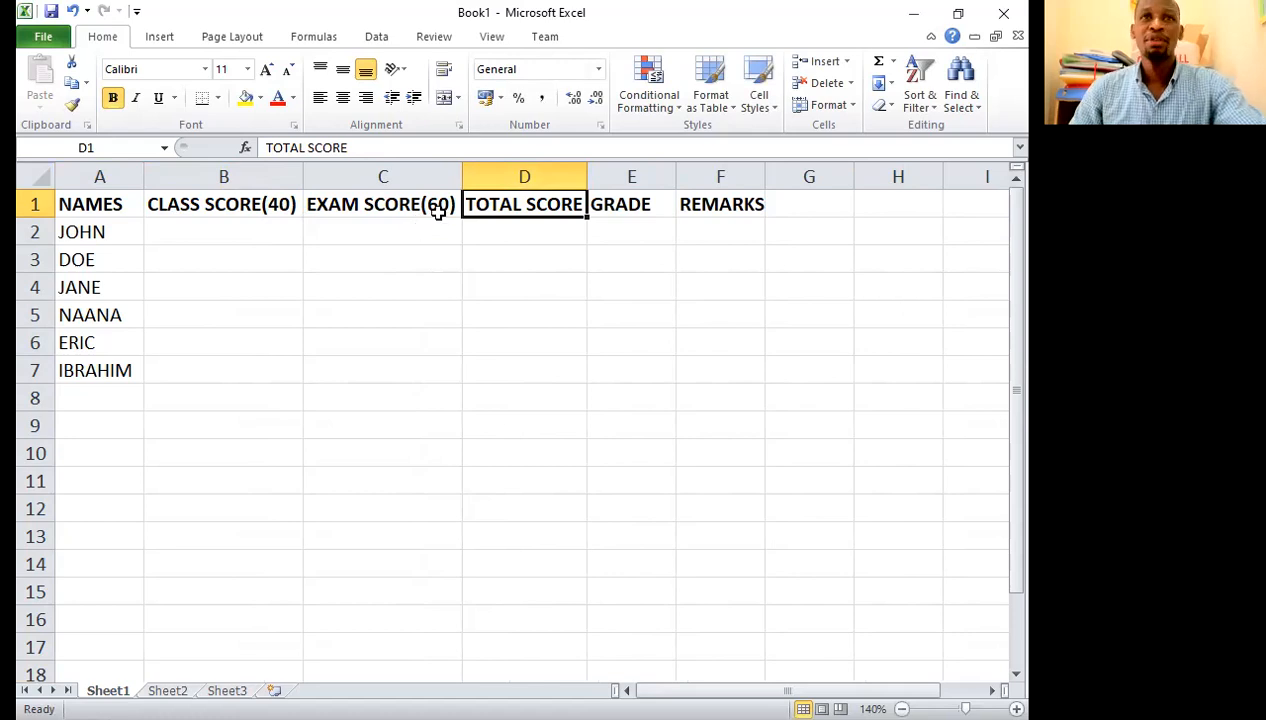
pyautogui.click(358, 147)
pyautogui.write('(10')
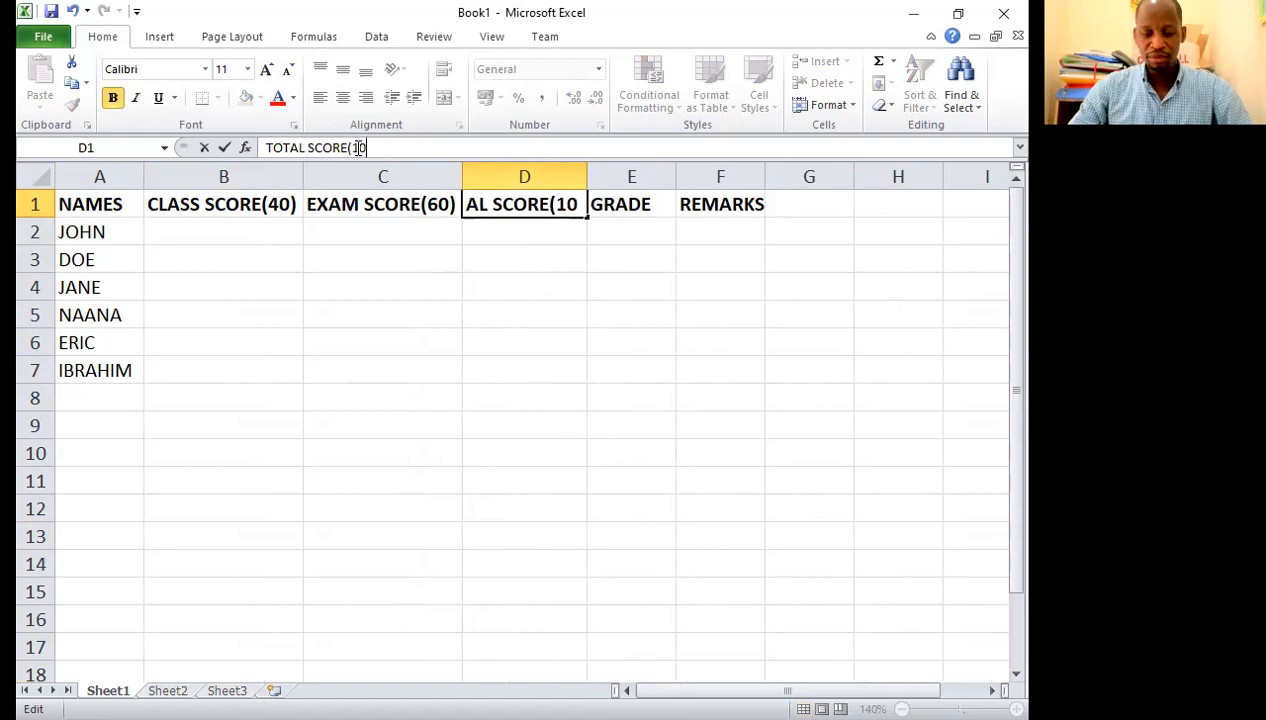
pyautogui.write('0)')
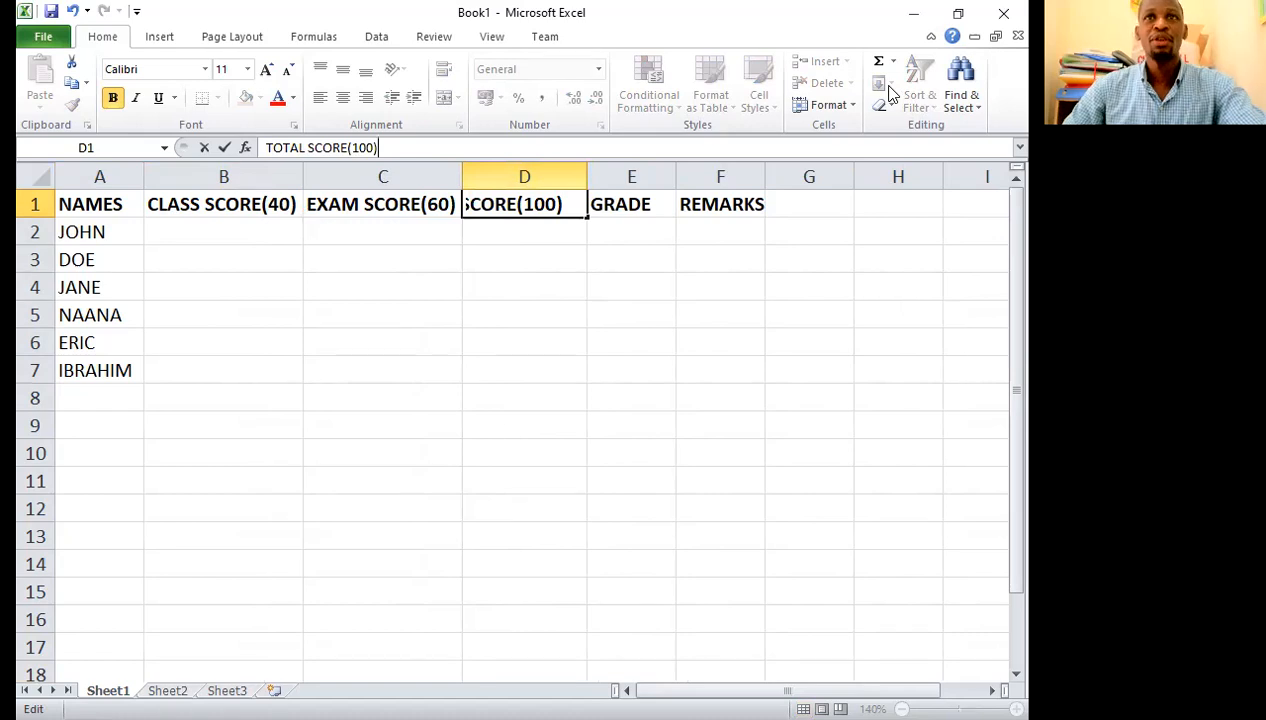
pyautogui.doubleClick(587, 177)
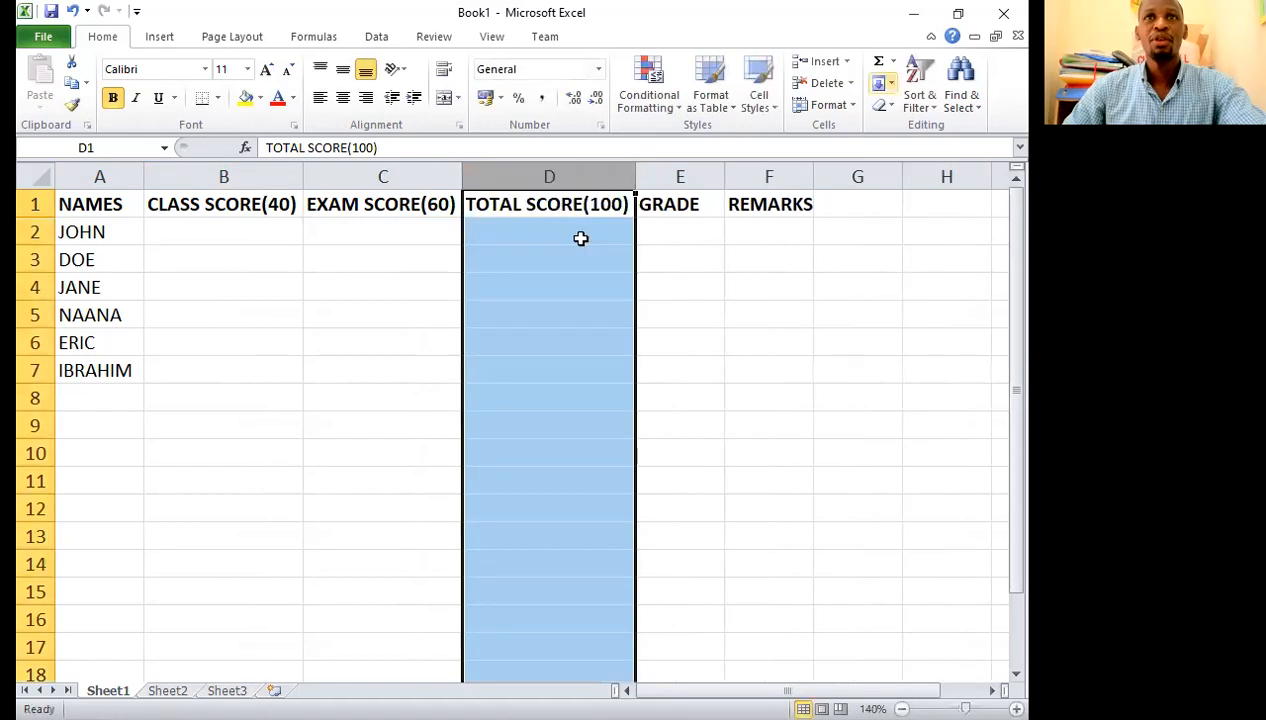
# Step: Enter the class scores 25, 30, 39, 12, 15 and 40 in B2 to B7
pyautogui.click(261, 235)
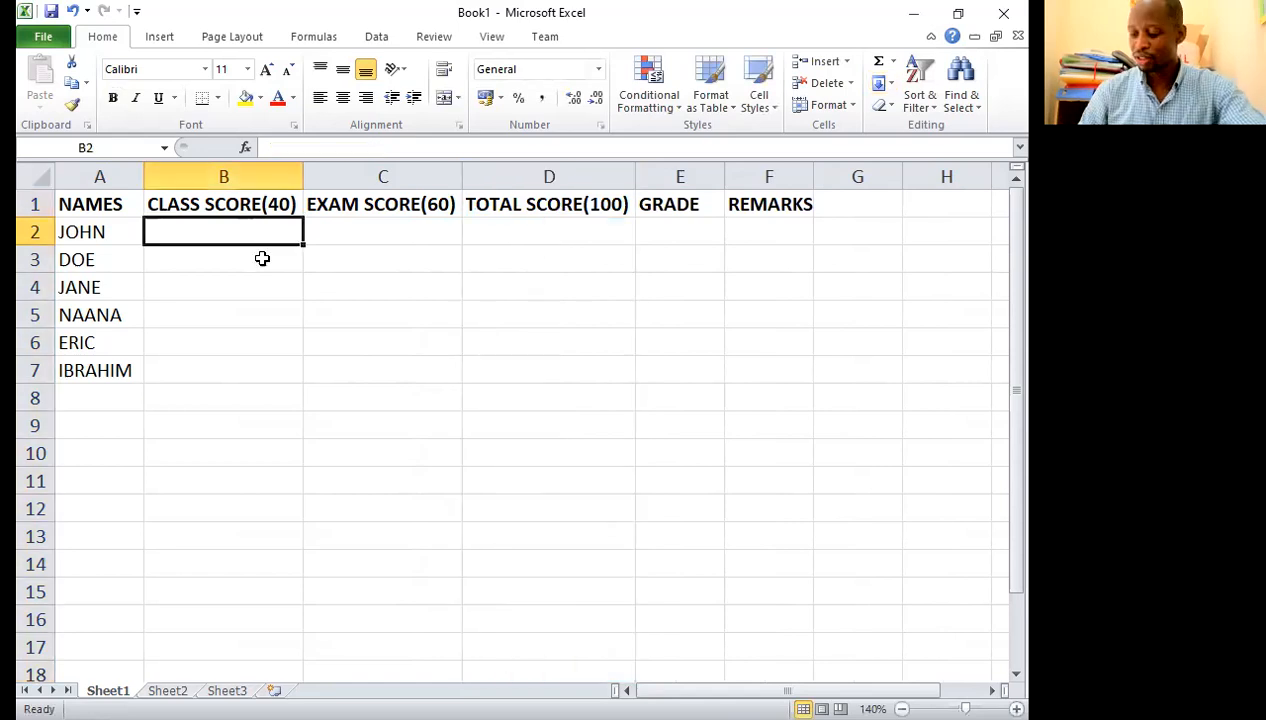
pyautogui.write('25')
pyautogui.press('Return')
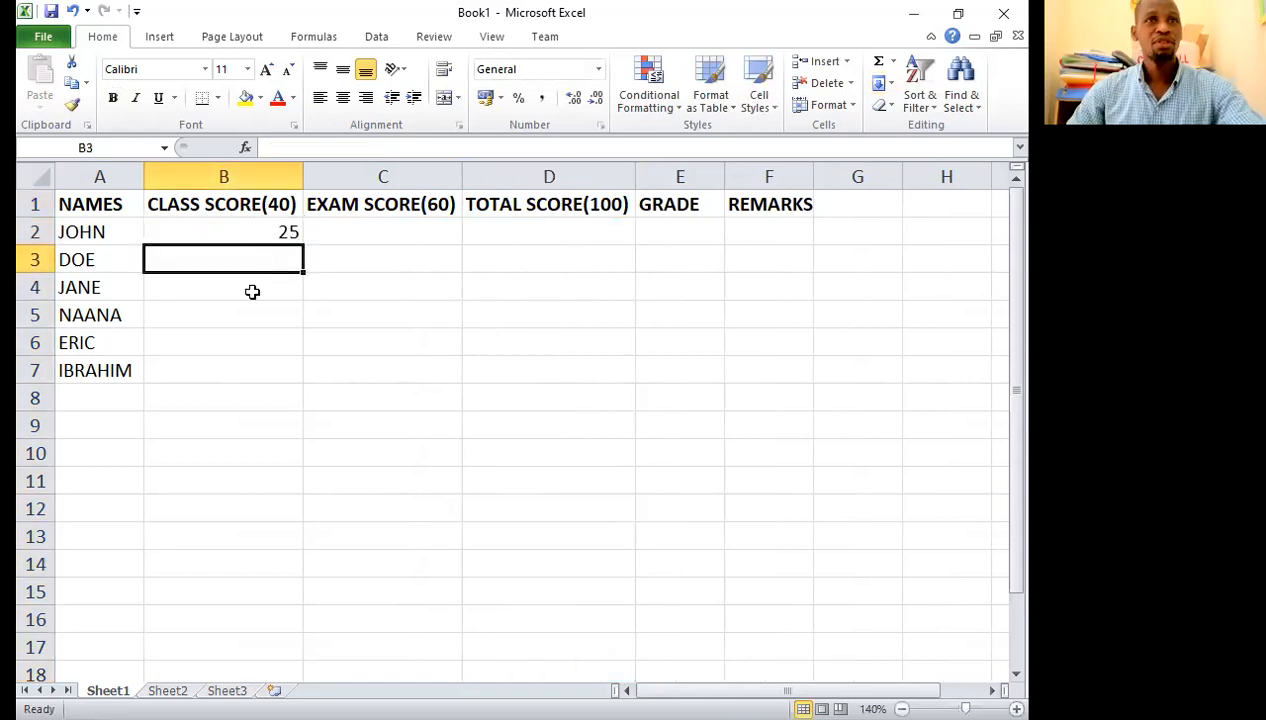
pyautogui.write('30')
pyautogui.press('Return')
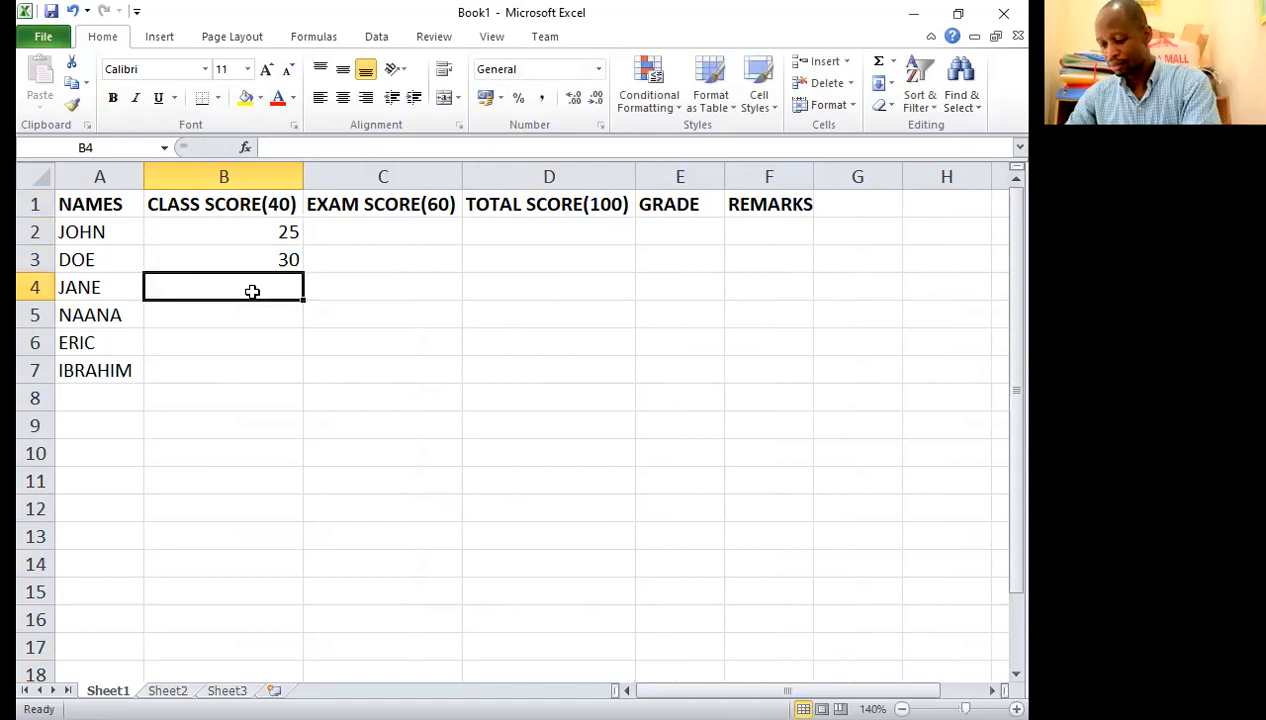
pyautogui.write('39')
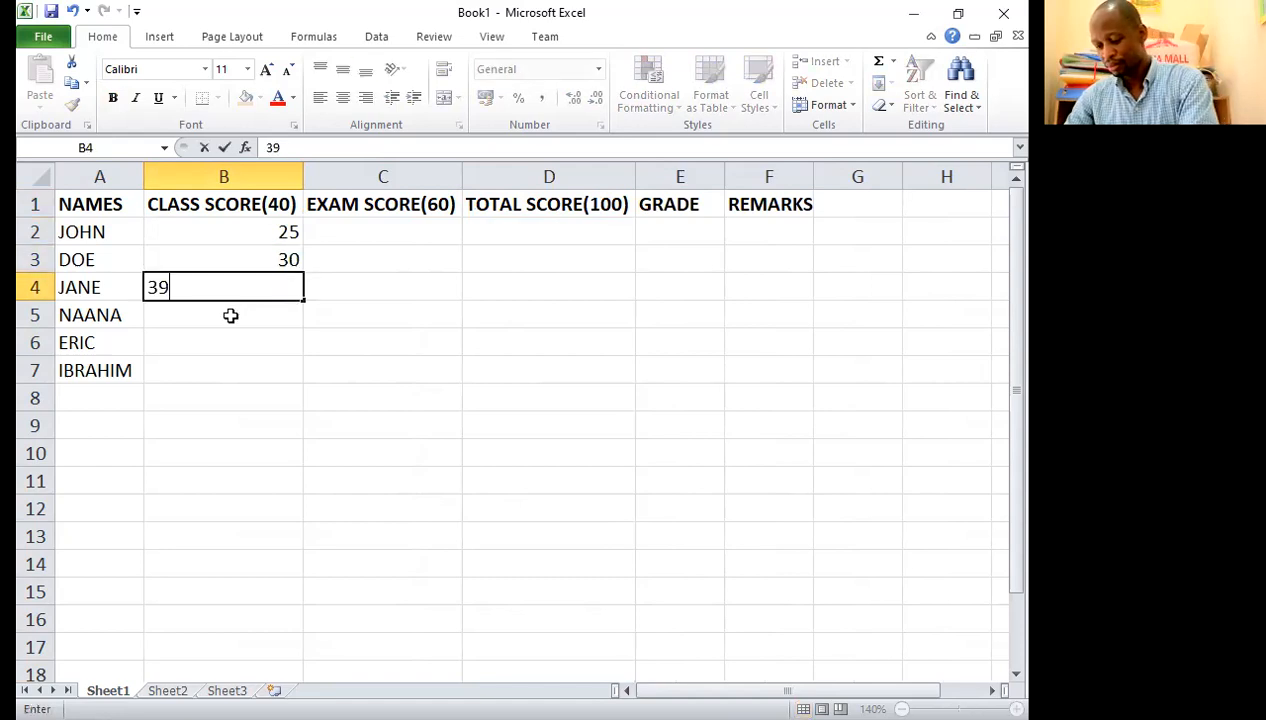
pyautogui.press('Return')
pyautogui.write('12')
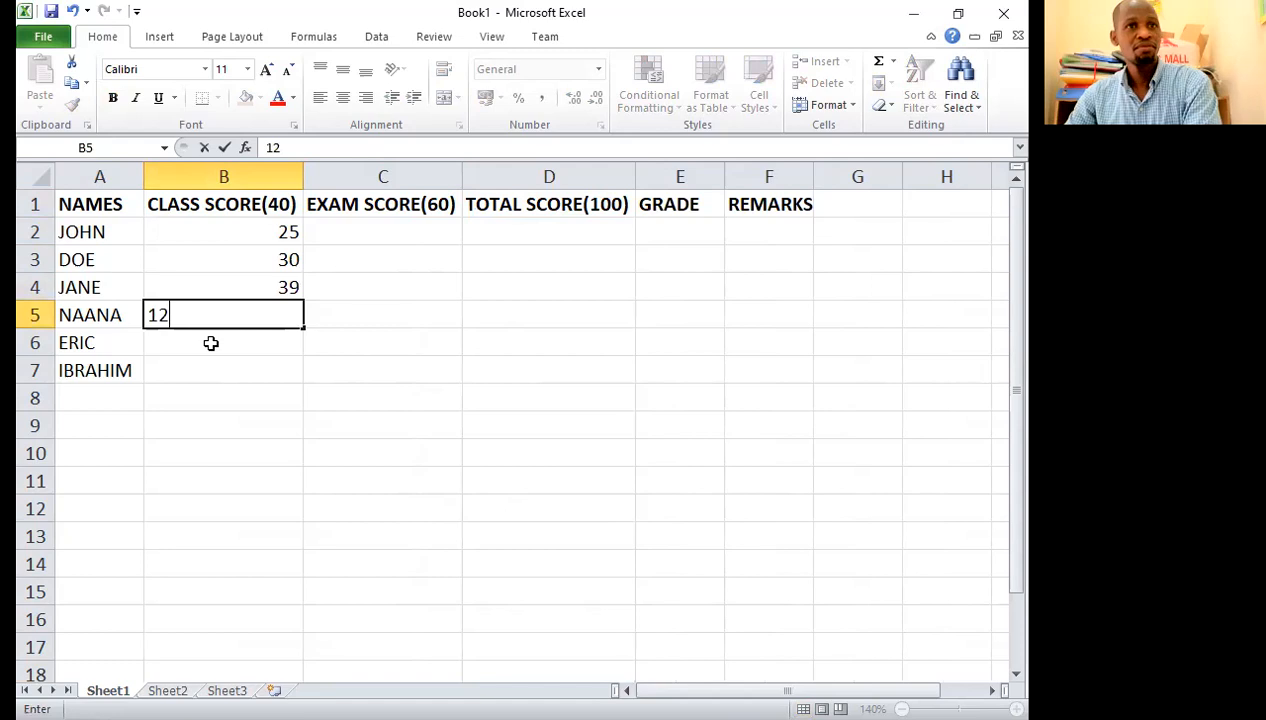
pyautogui.press('Return')
pyautogui.write('15')
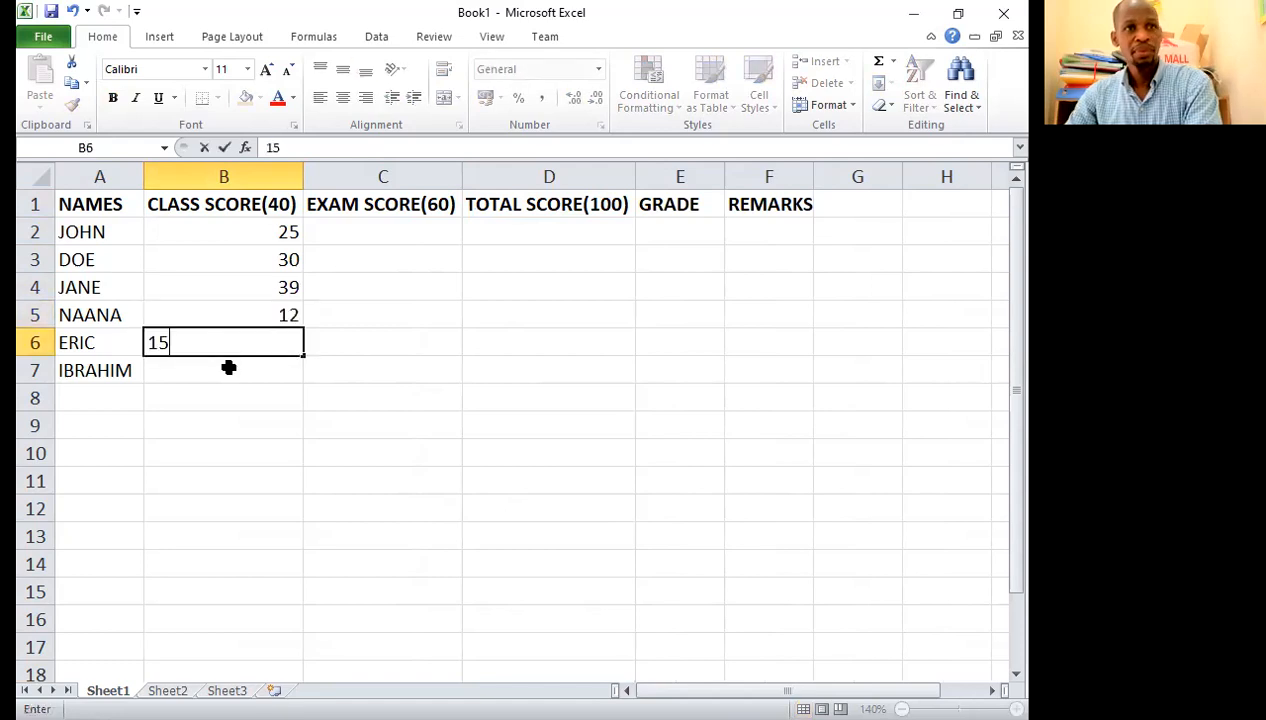
pyautogui.press('Return')
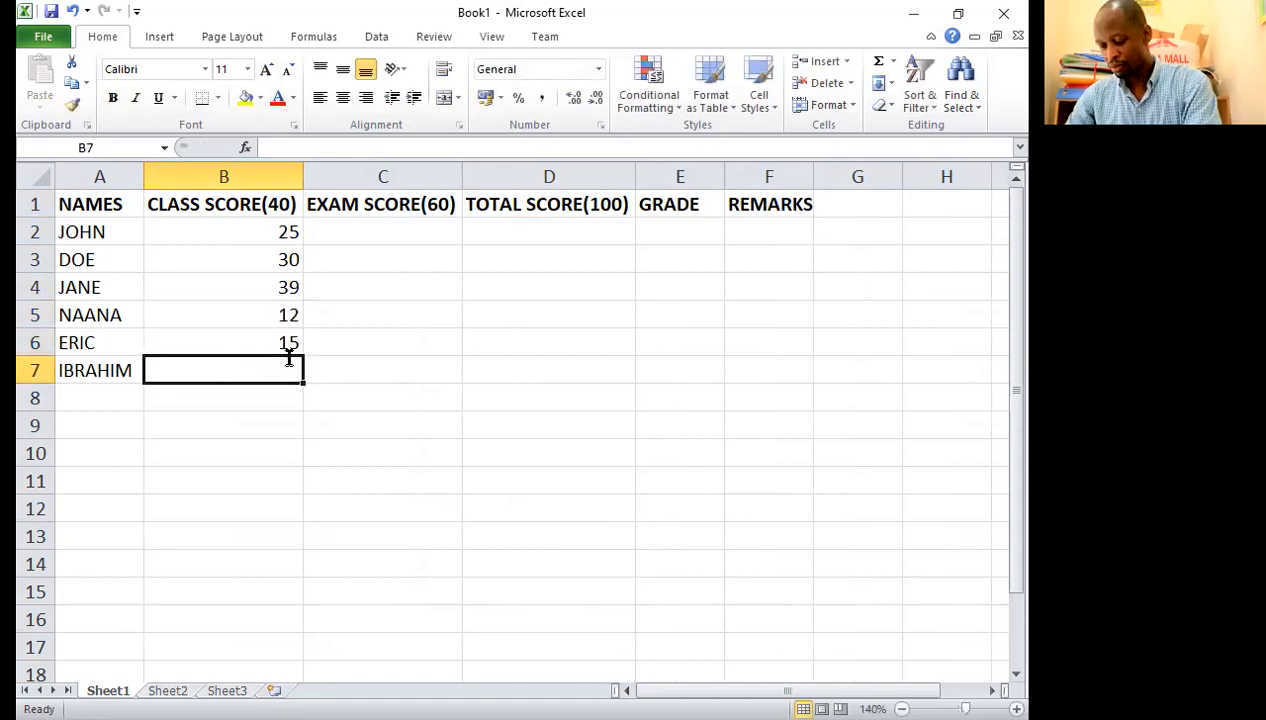
pyautogui.write('40')
# Step: Enter the exam scores 36, 19, 28, 31, 48 and 60 in C2 to C7
pyautogui.click(383, 229)
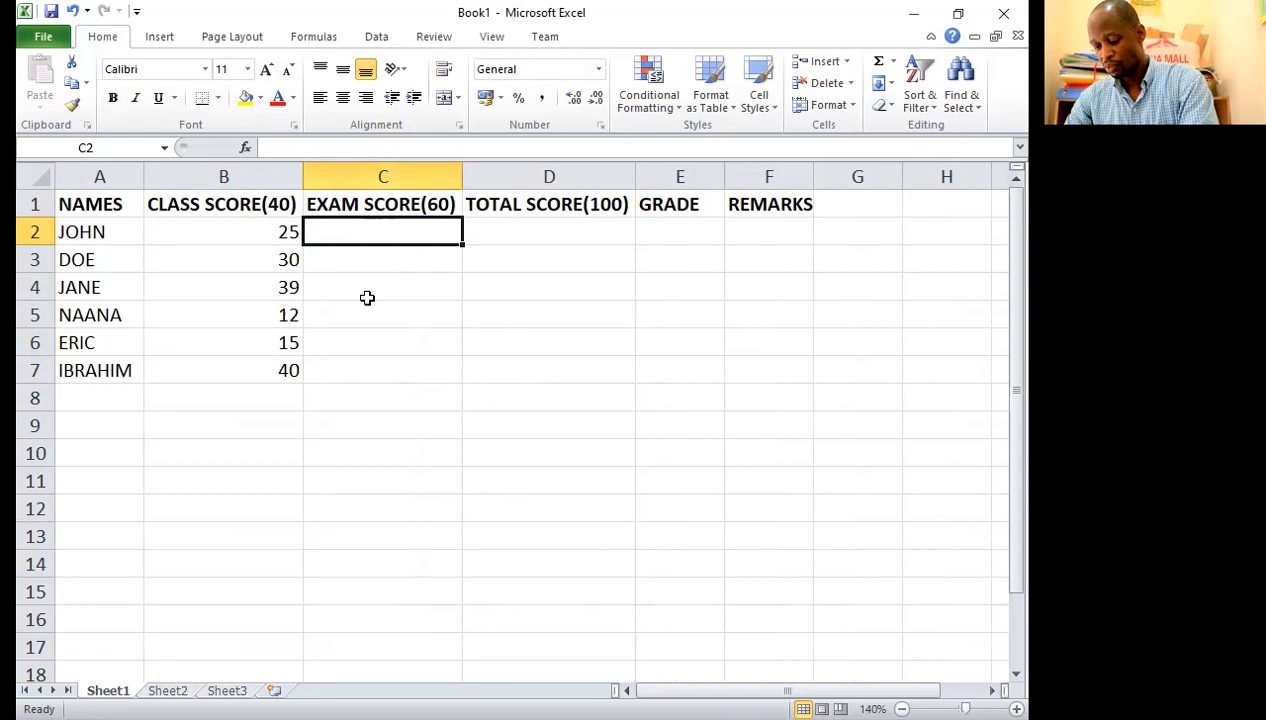
pyautogui.write('36')
pyautogui.press('Return')
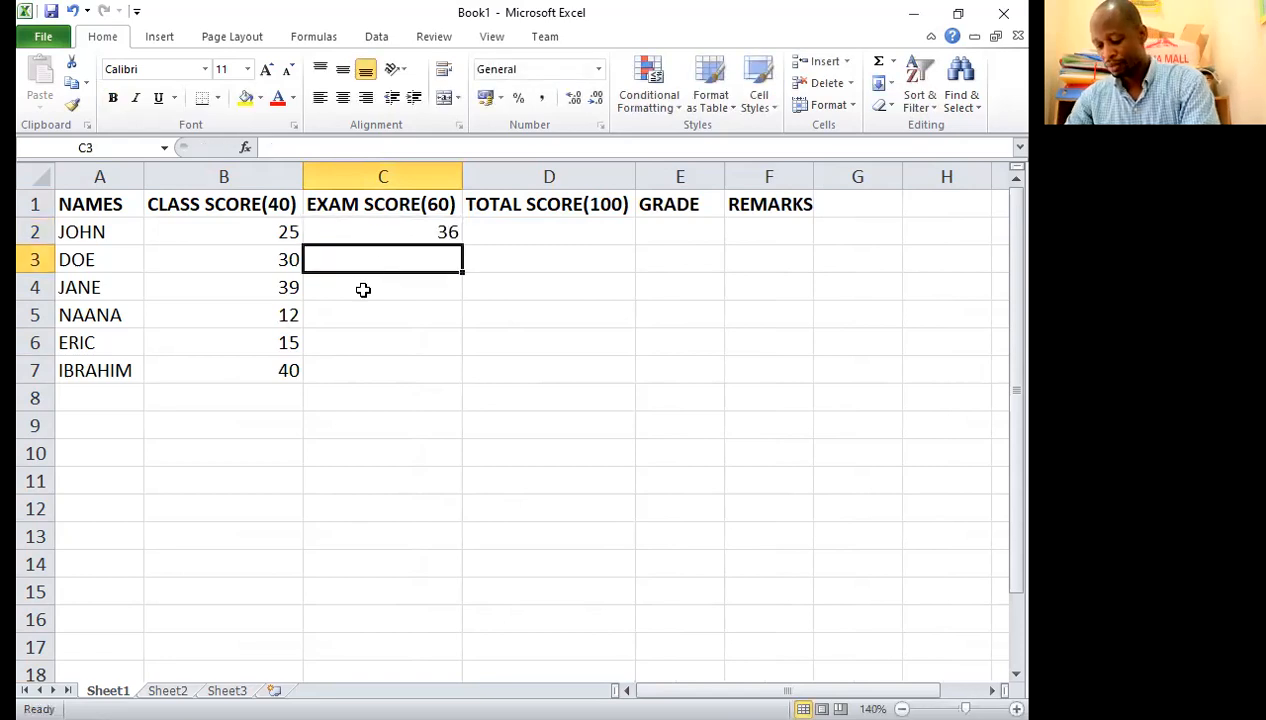
pyautogui.write('19')
pyautogui.press('Return')
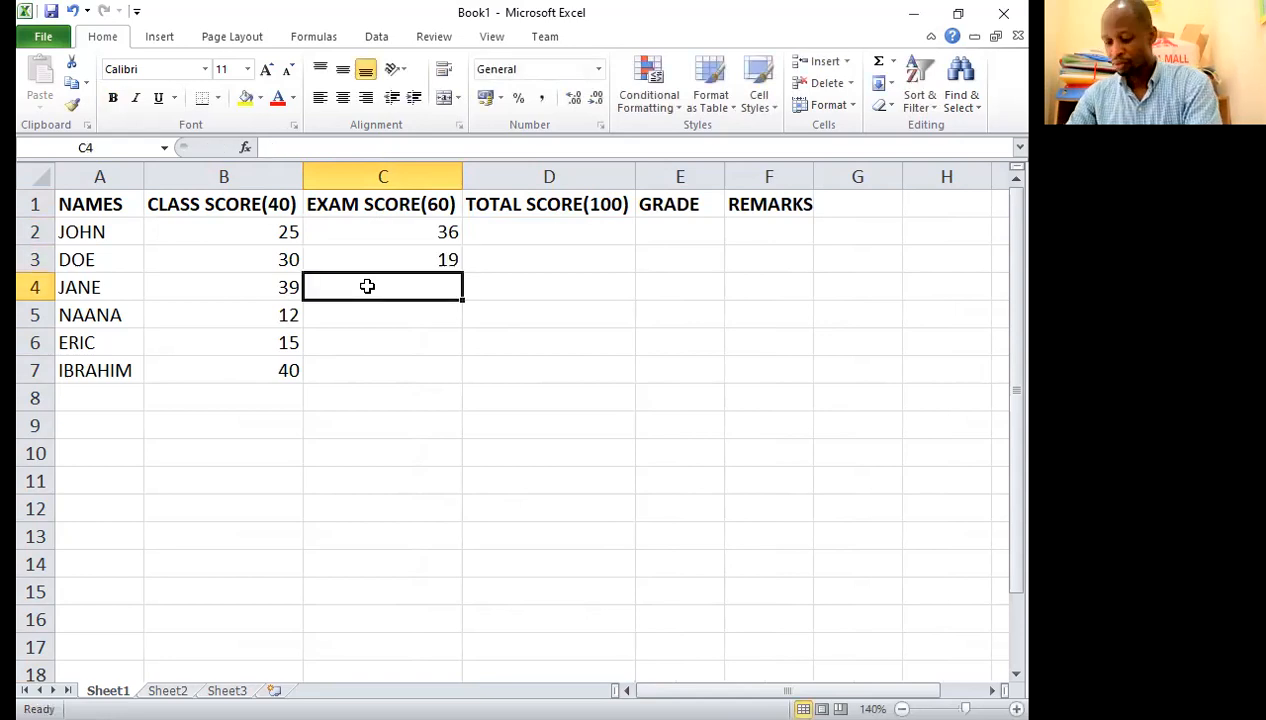
pyautogui.write('28')
pyautogui.press('Return')
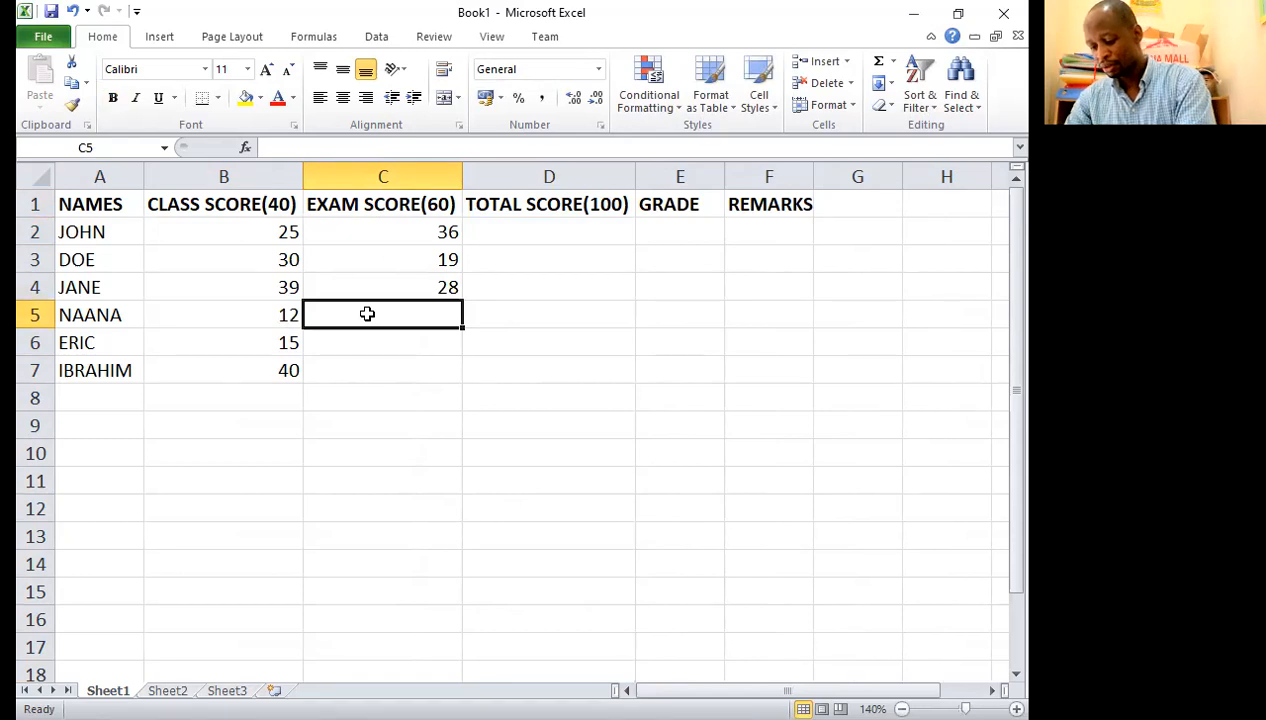
pyautogui.write('31')
pyautogui.press('Return')
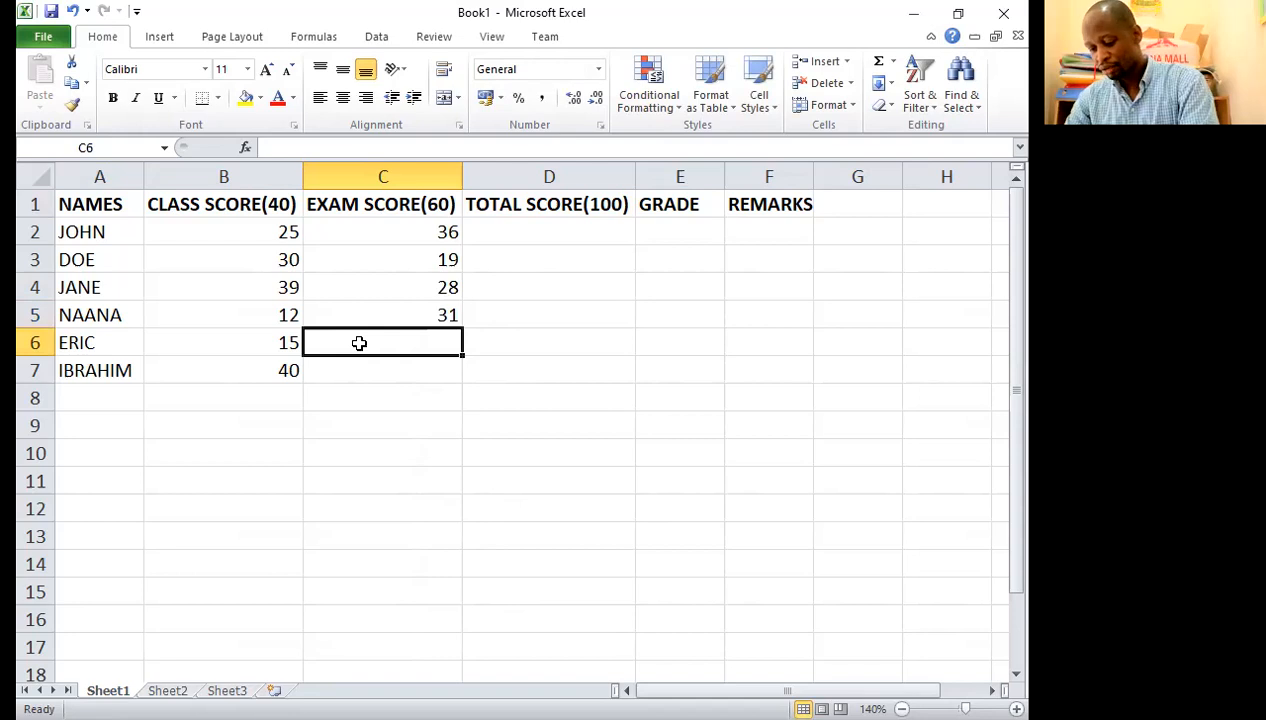
pyautogui.write('48')
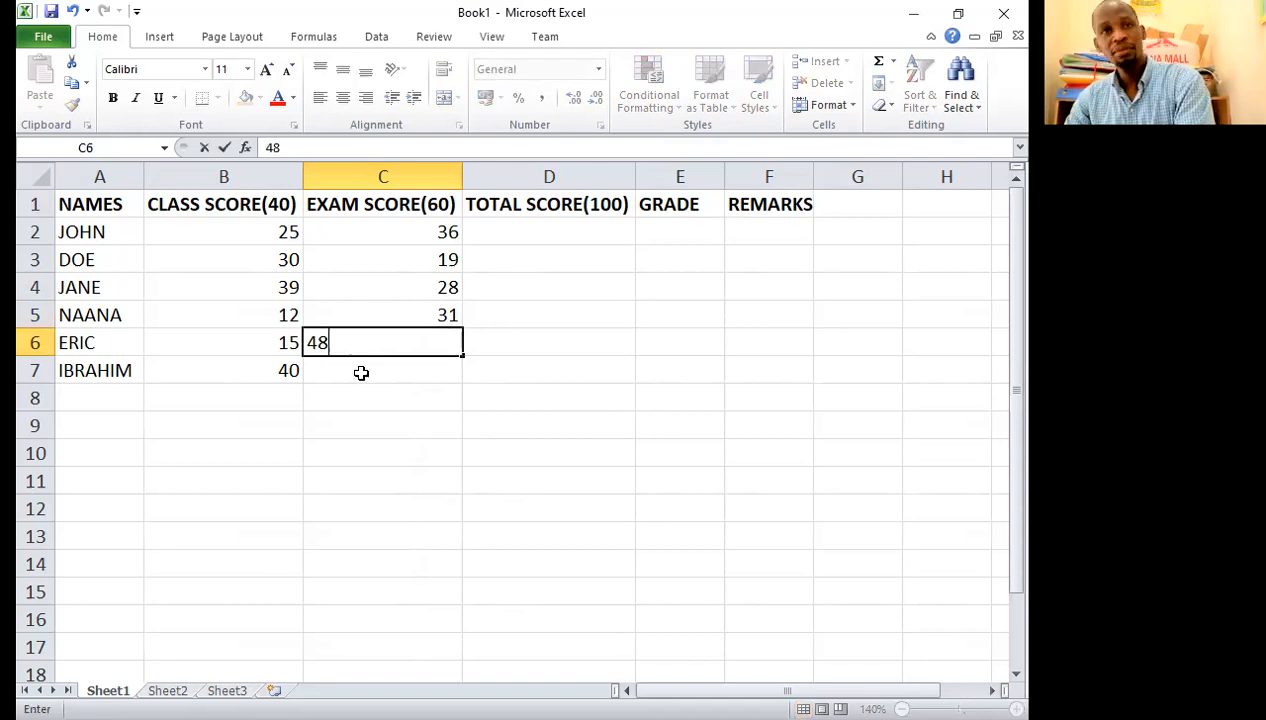
pyautogui.press('Return')
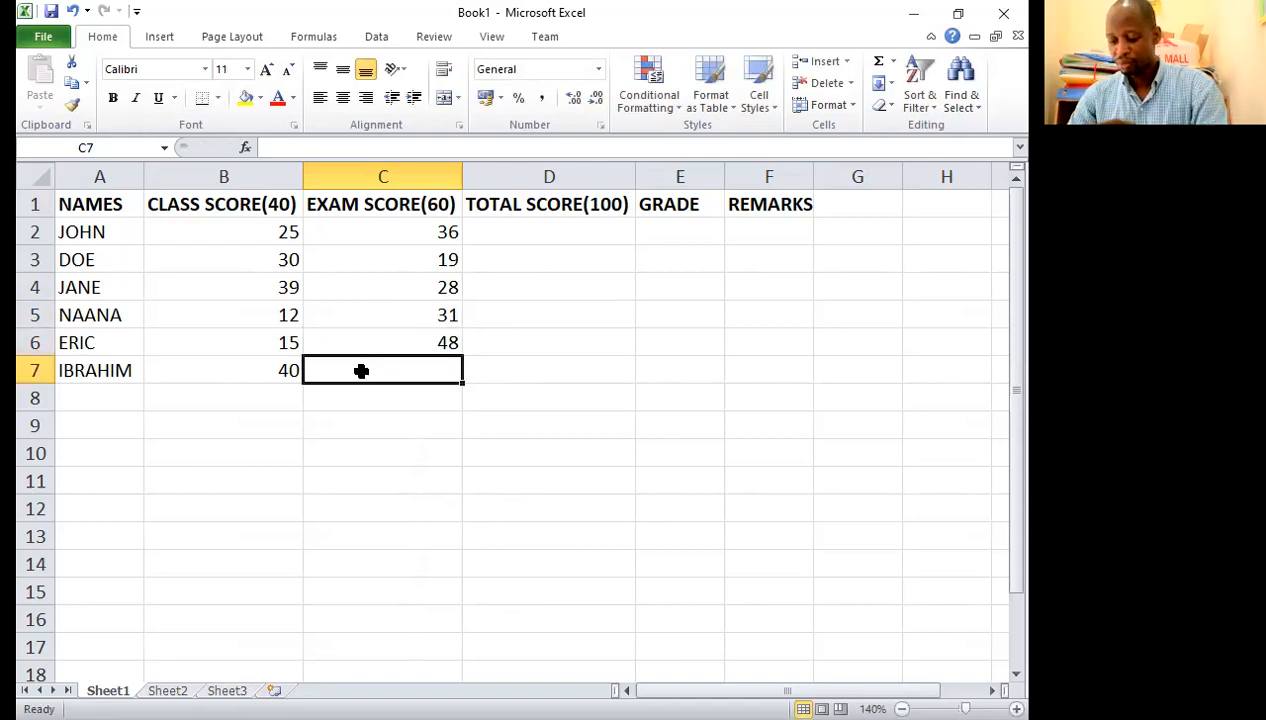
pyautogui.write('60')
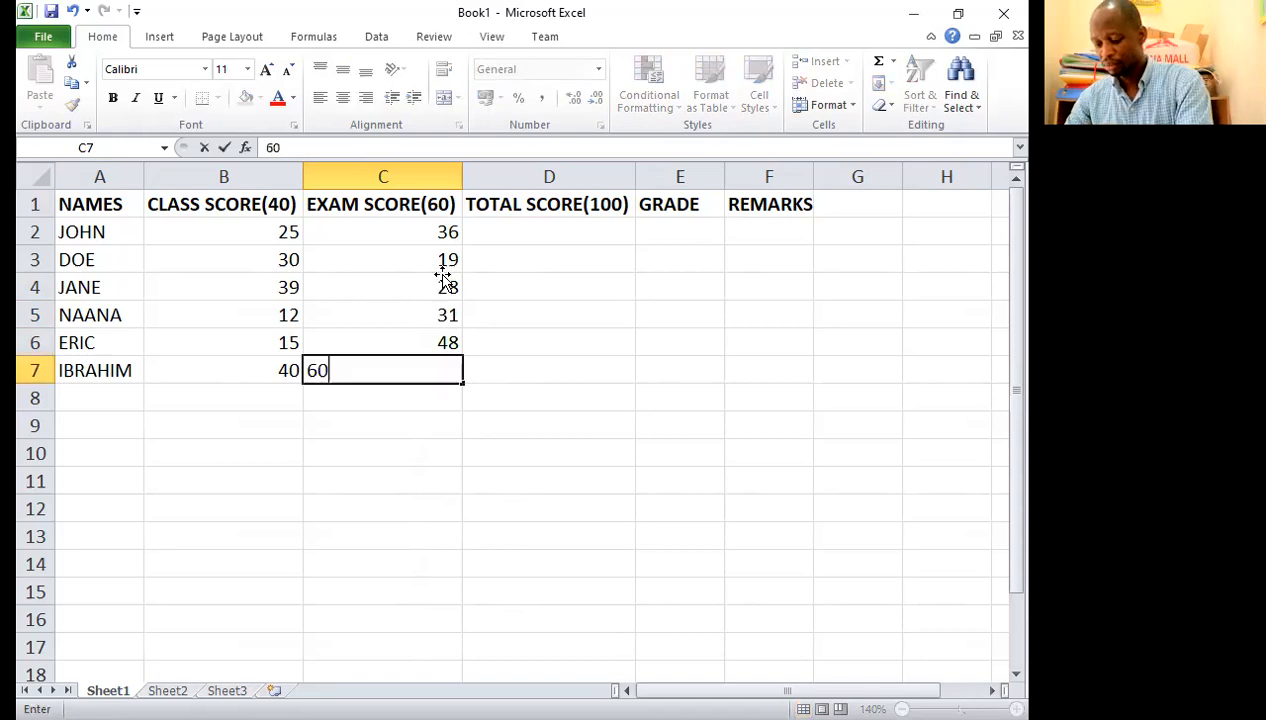
# Step: Change the second student's exam score in C3 to 55
pyautogui.press('Up')
pyautogui.press('Up')
pyautogui.press('Up')
pyautogui.press('Up')
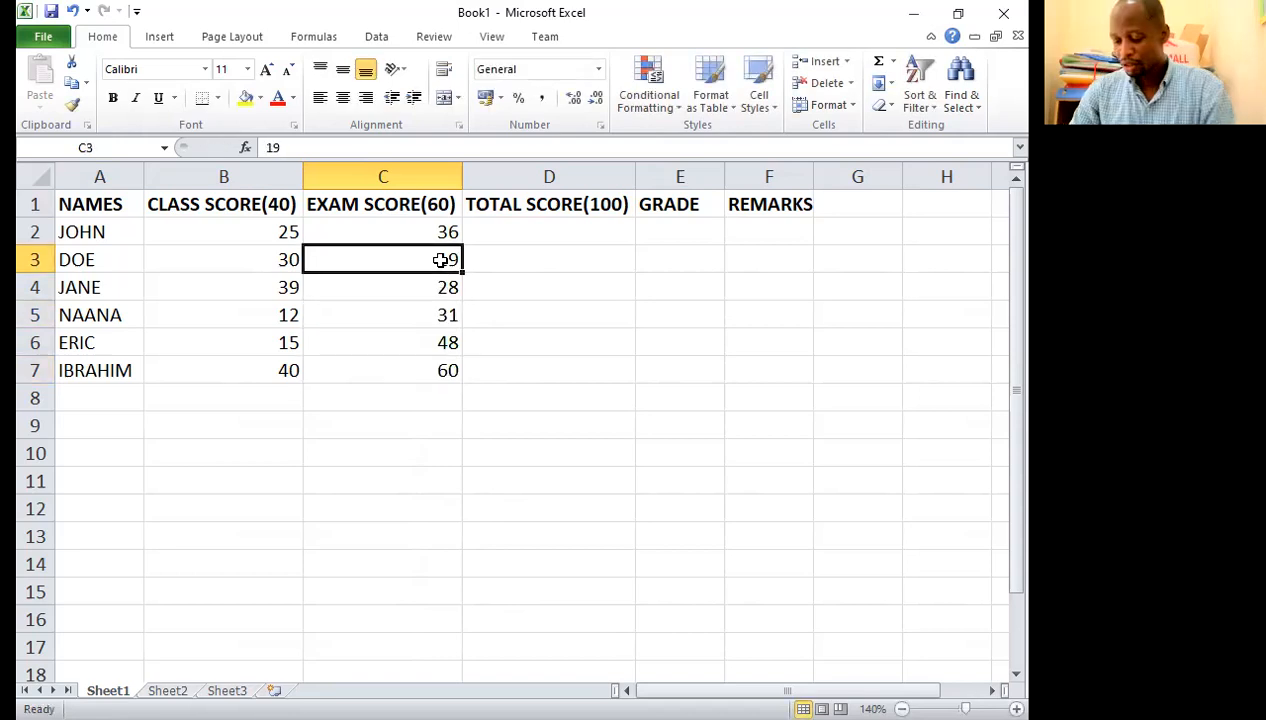
pyautogui.write('55')
pyautogui.click(470, 236)
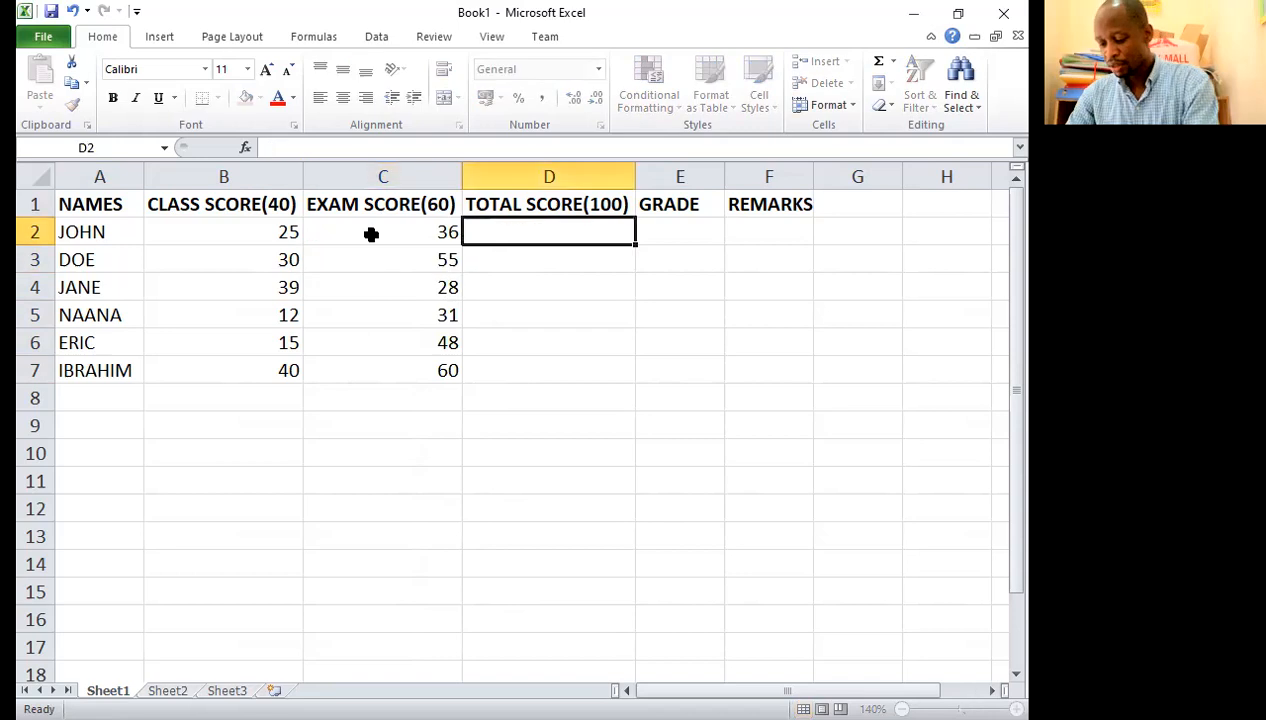
# Step: Centre the class scores in B2:B7 and the exam scores in C2:C7 horizontally
pyautogui.moveTo(260, 233); pyautogui.dragTo(250, 370)
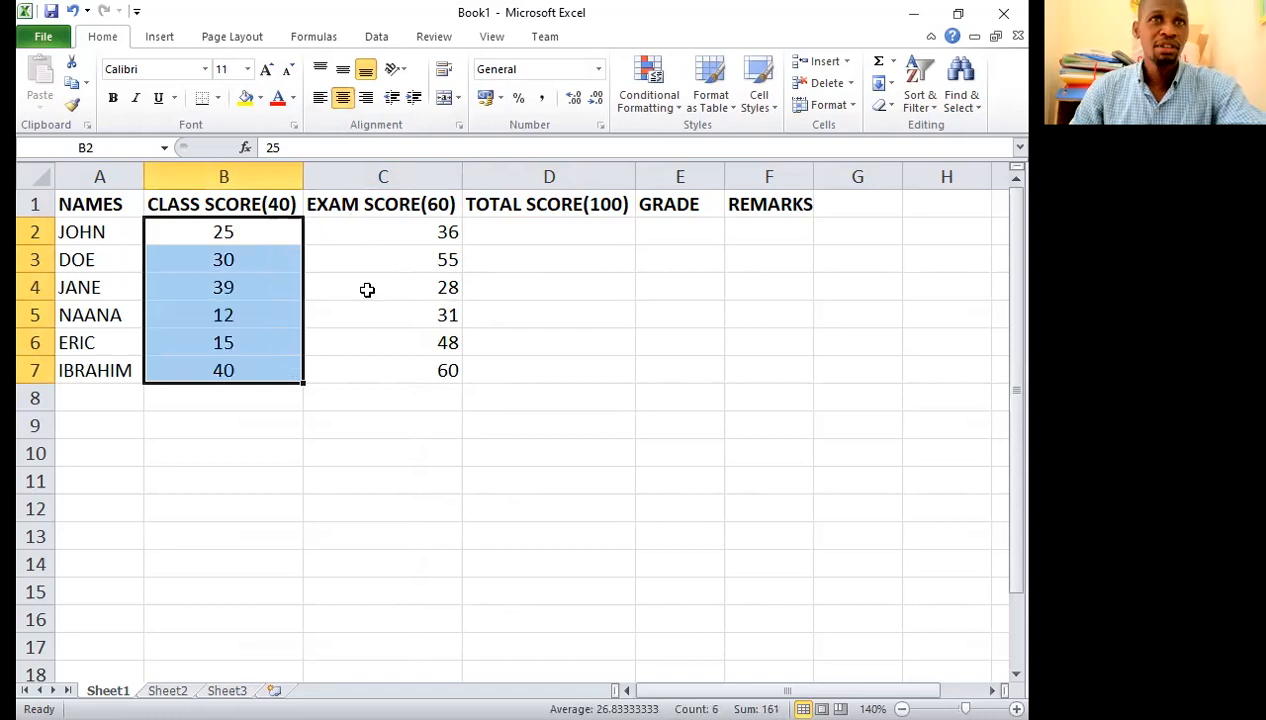
pyautogui.press('Right')
pyautogui.hotkey('shift', 'Down')
pyautogui.hotkey('shift', 'Down')
pyautogui.hotkey('shift', 'Down')
pyautogui.hotkey('shift', 'Down')
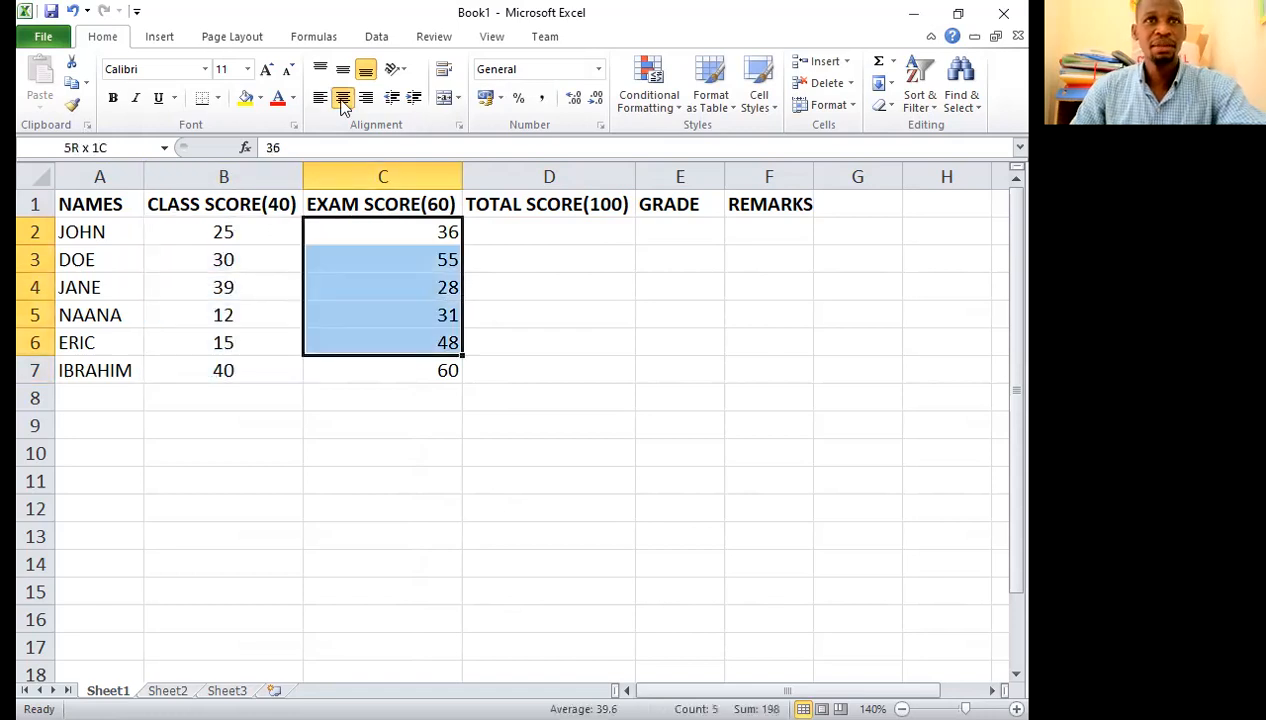
pyautogui.hotkey('shift', 'Down')
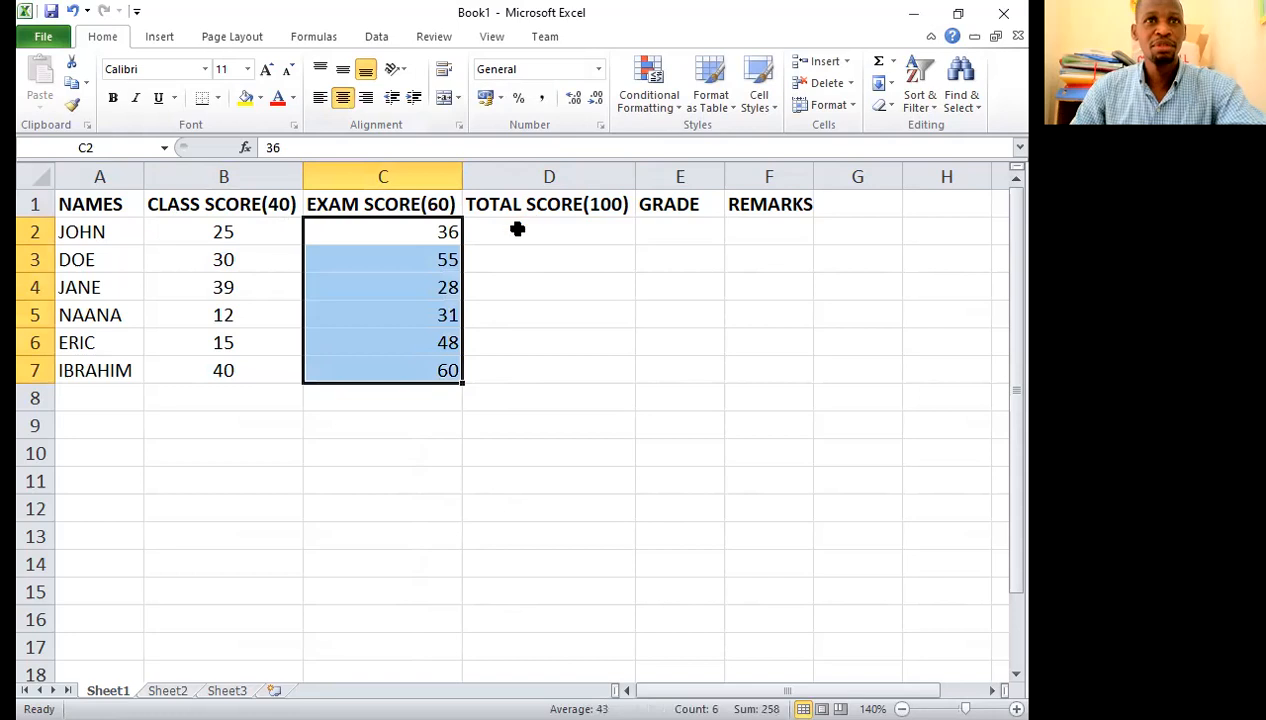
pyautogui.press('F4')
# Step: Calculate the first student's total score in D2 with the formula =B2+C2
pyautogui.click(517, 229)
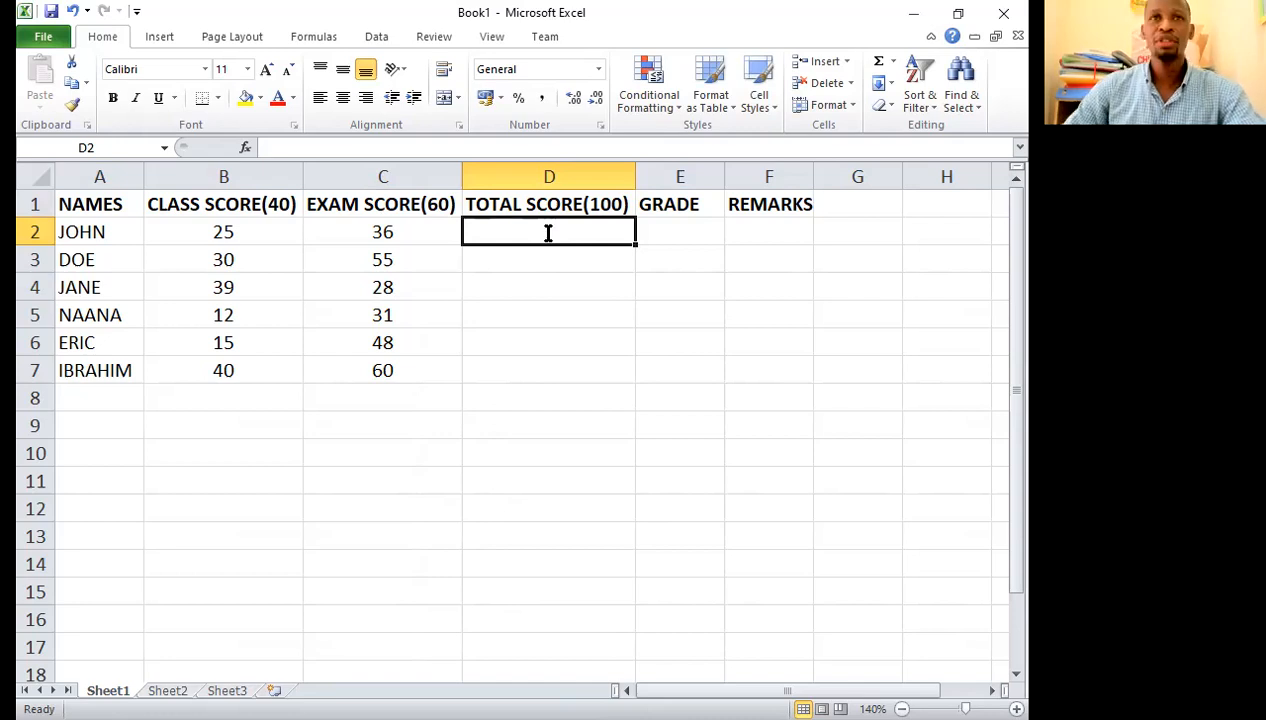
pyautogui.write('=')
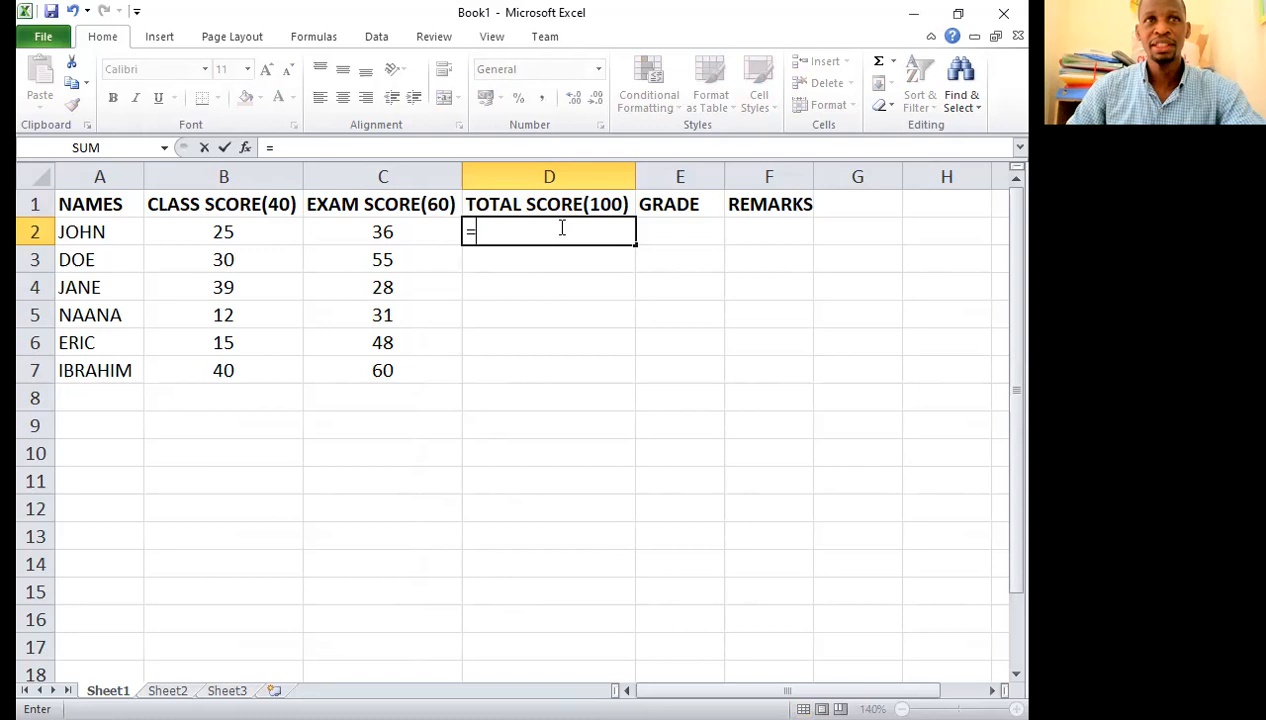
pyautogui.click(226, 231)
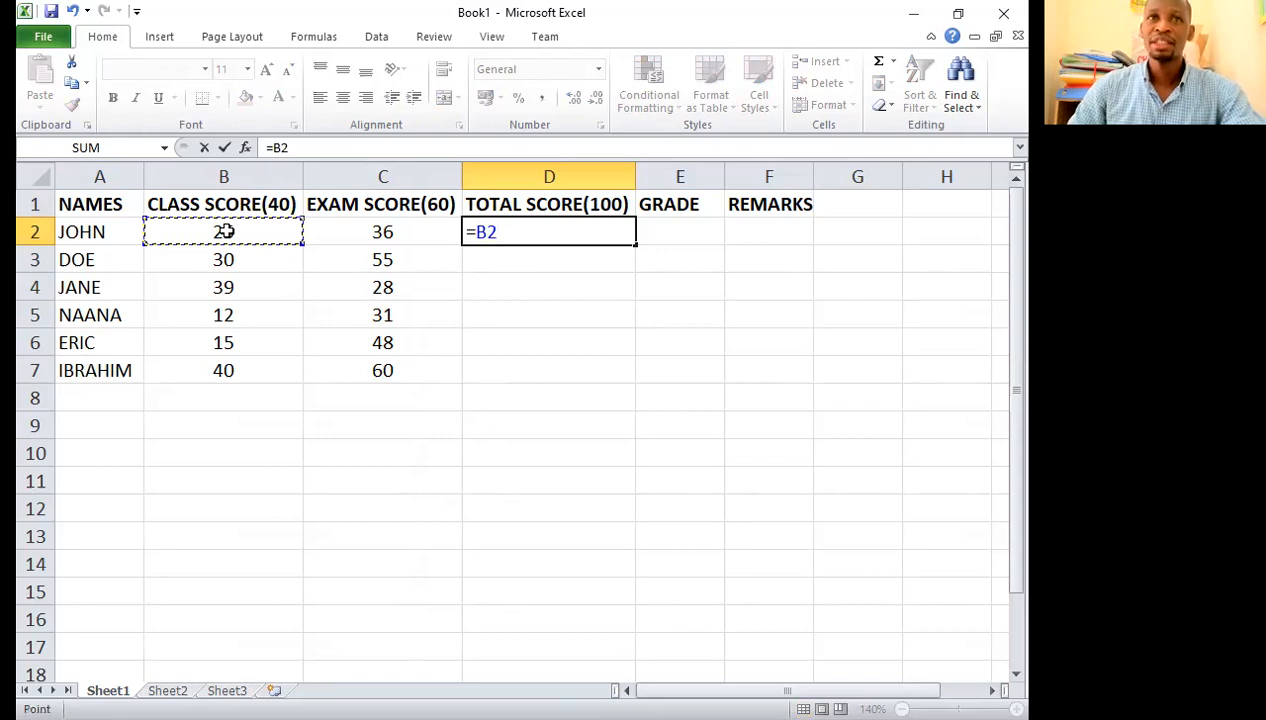
pyautogui.write('+')
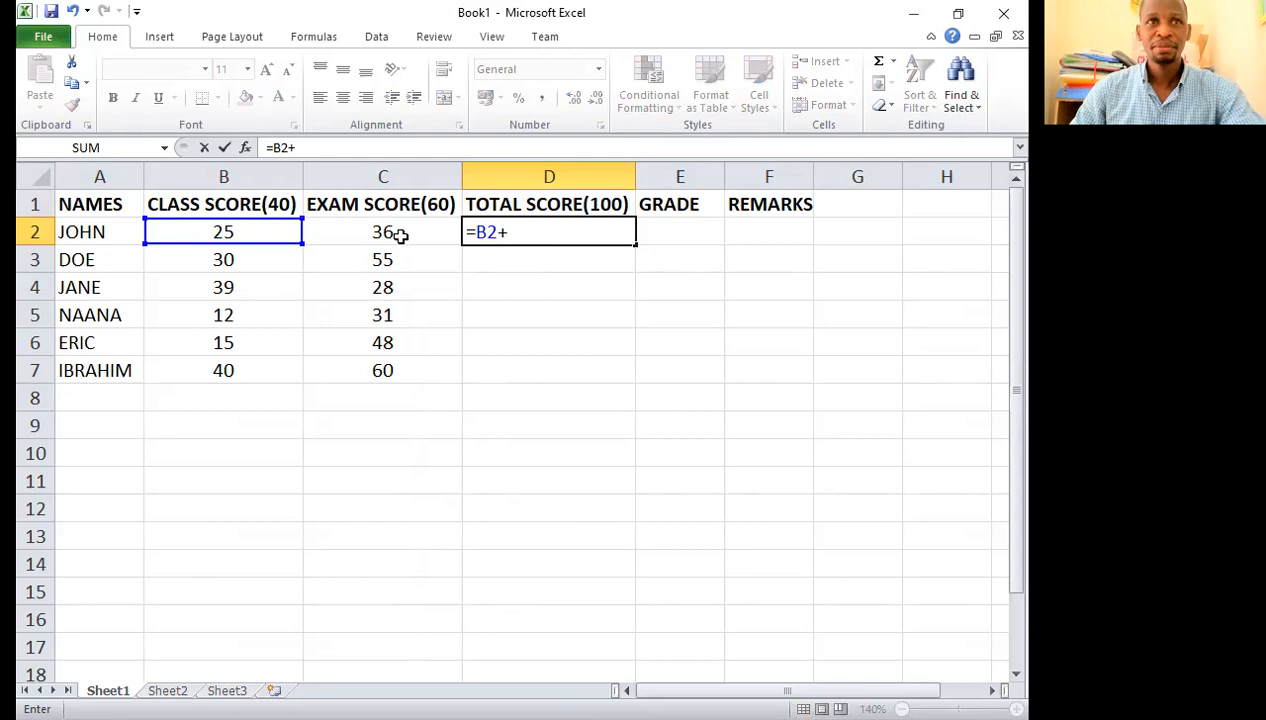
pyautogui.click(441, 228)
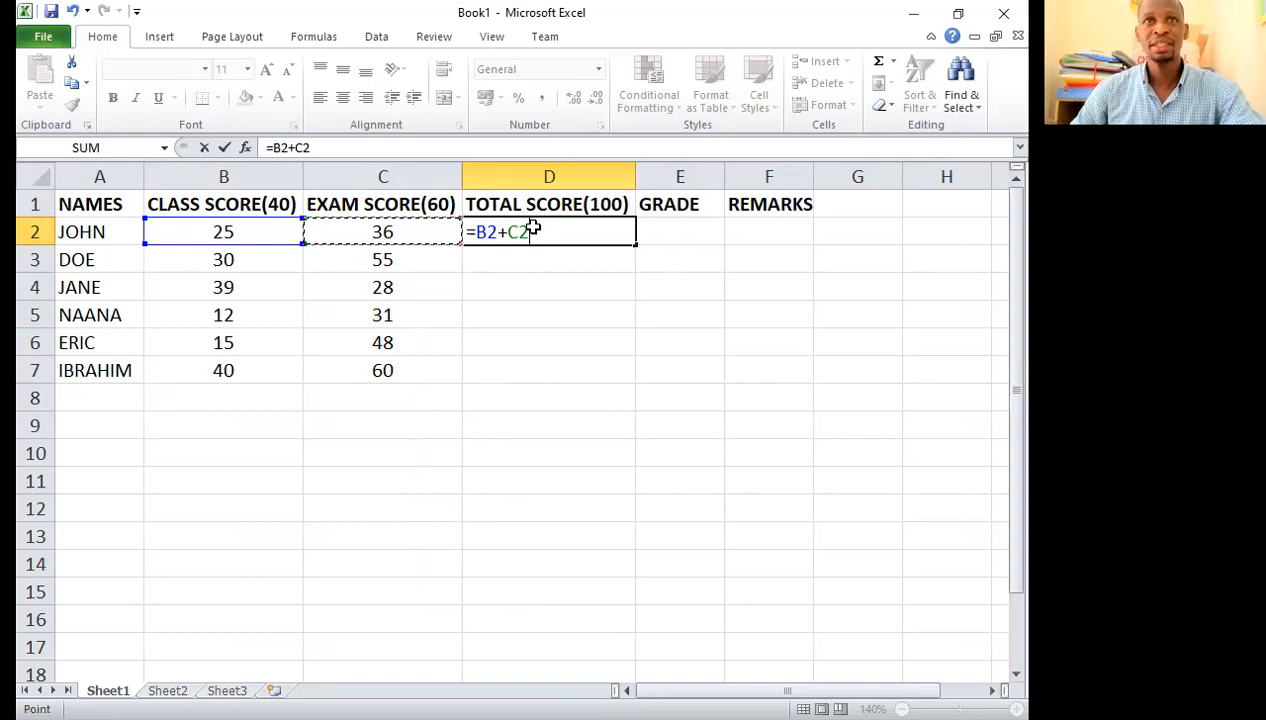
pyautogui.press('Return')
pyautogui.click(608, 228)
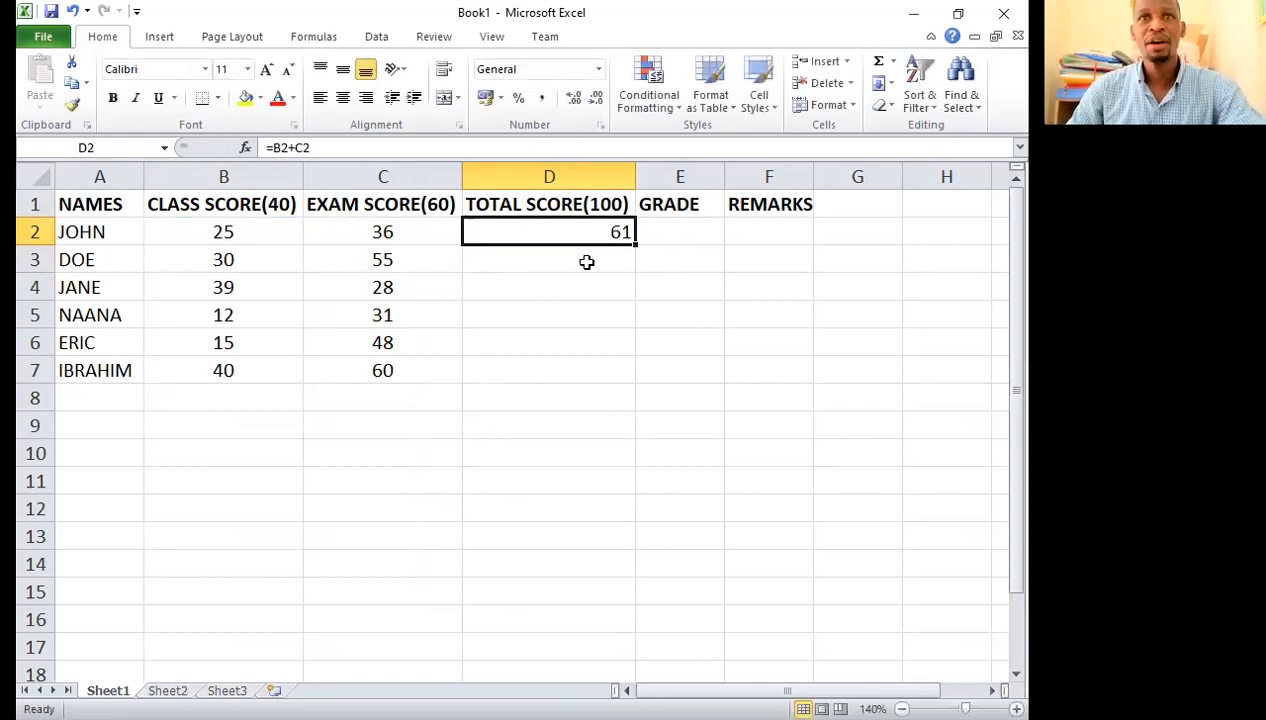
pyautogui.click(592, 258)
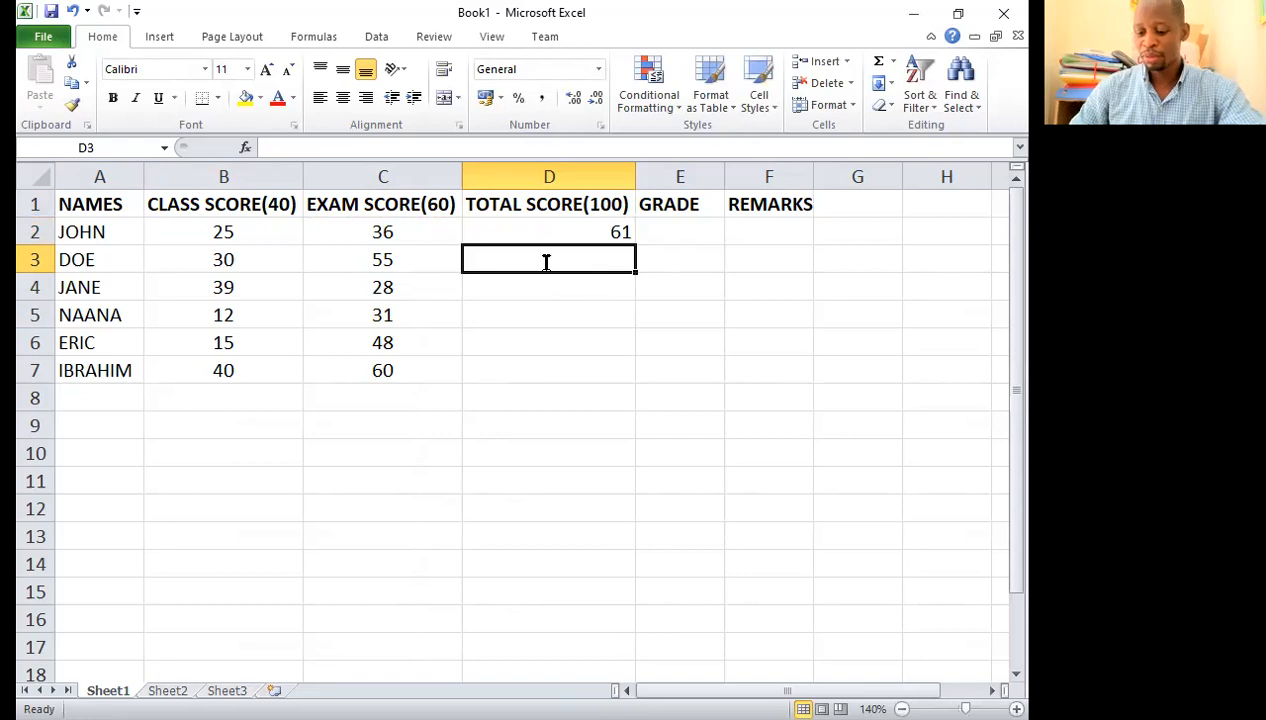
# Step: Calculate the second student's total score in D3 with the formula =B3+C3
pyautogui.write('=')
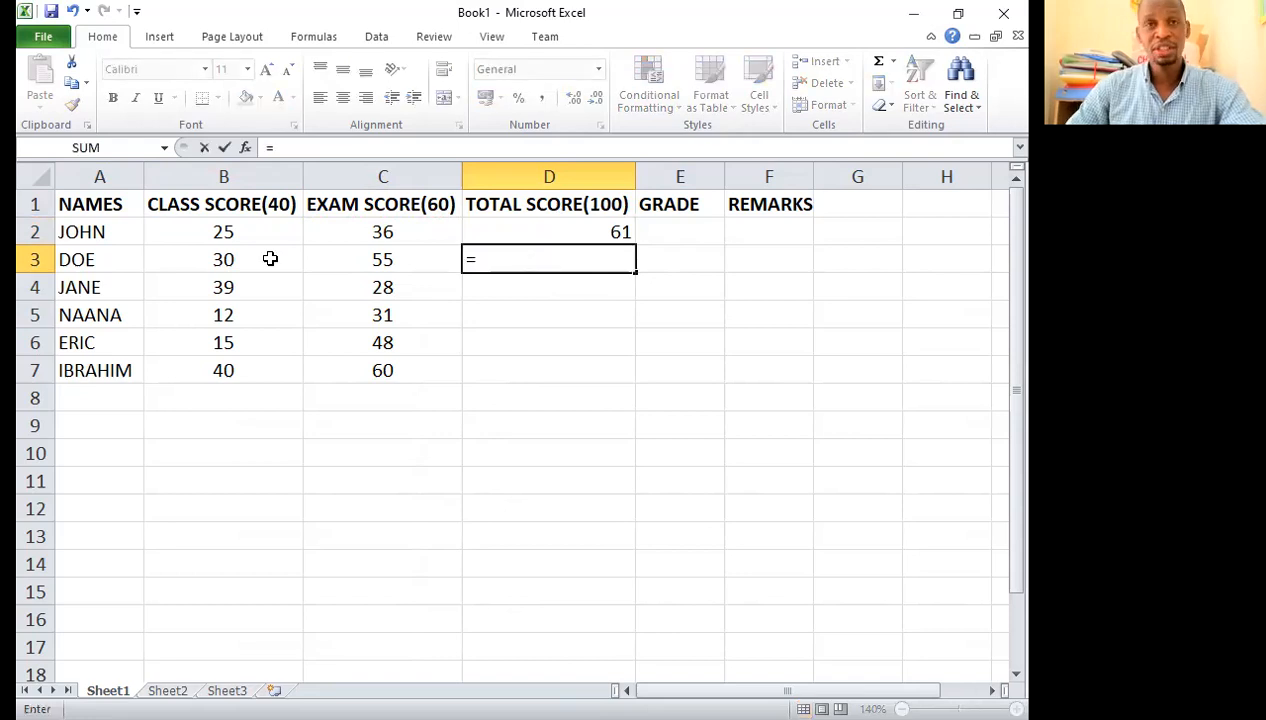
pyautogui.click(270, 259)
pyautogui.write('+')
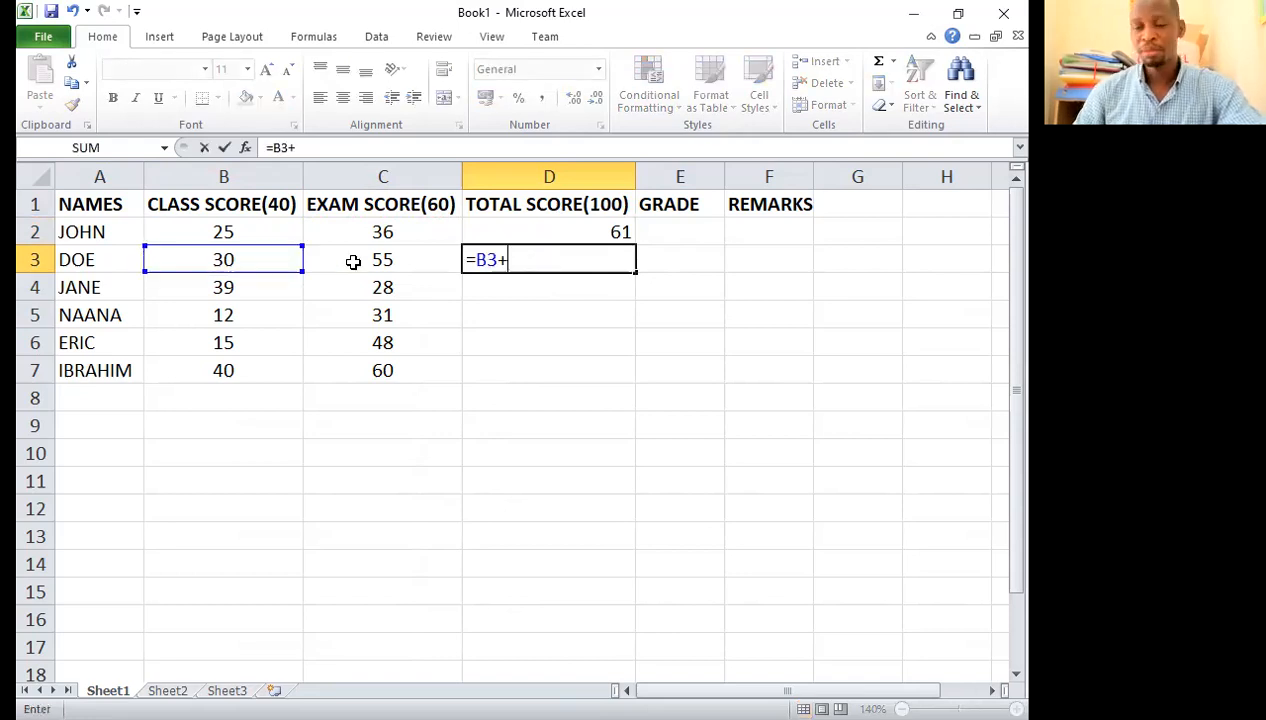
pyautogui.click(361, 261)
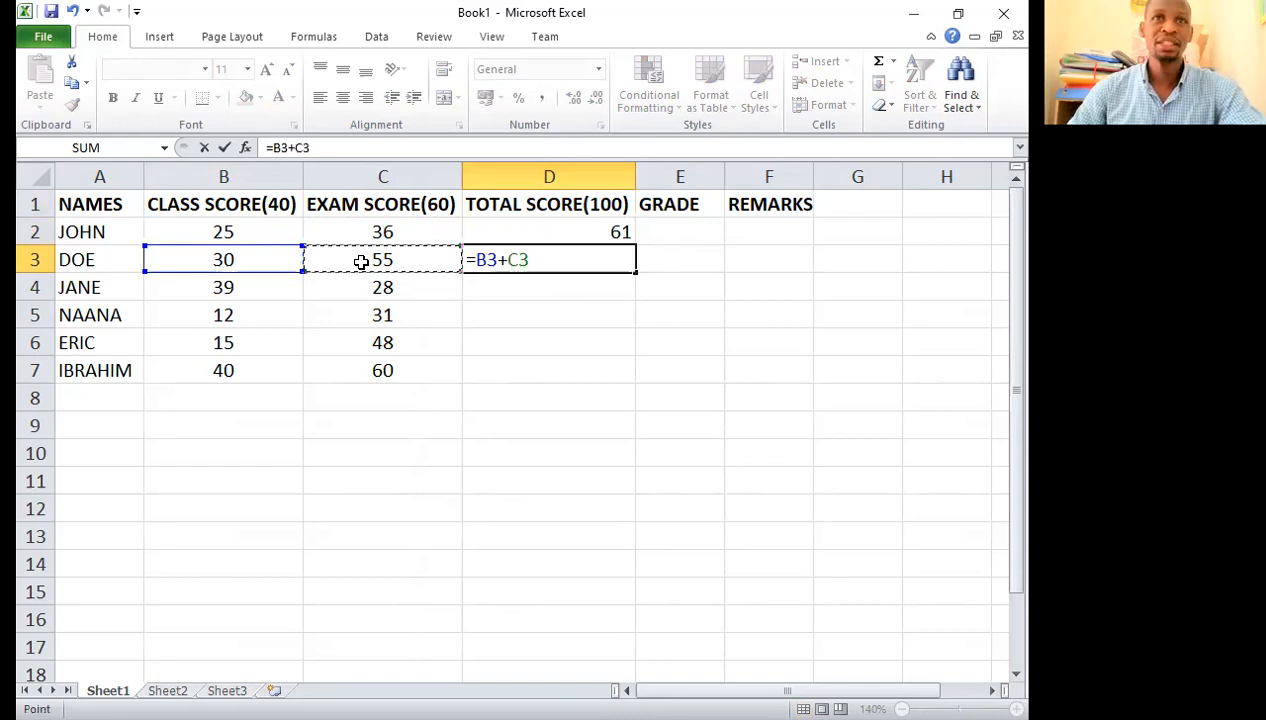
pyautogui.press('Return')
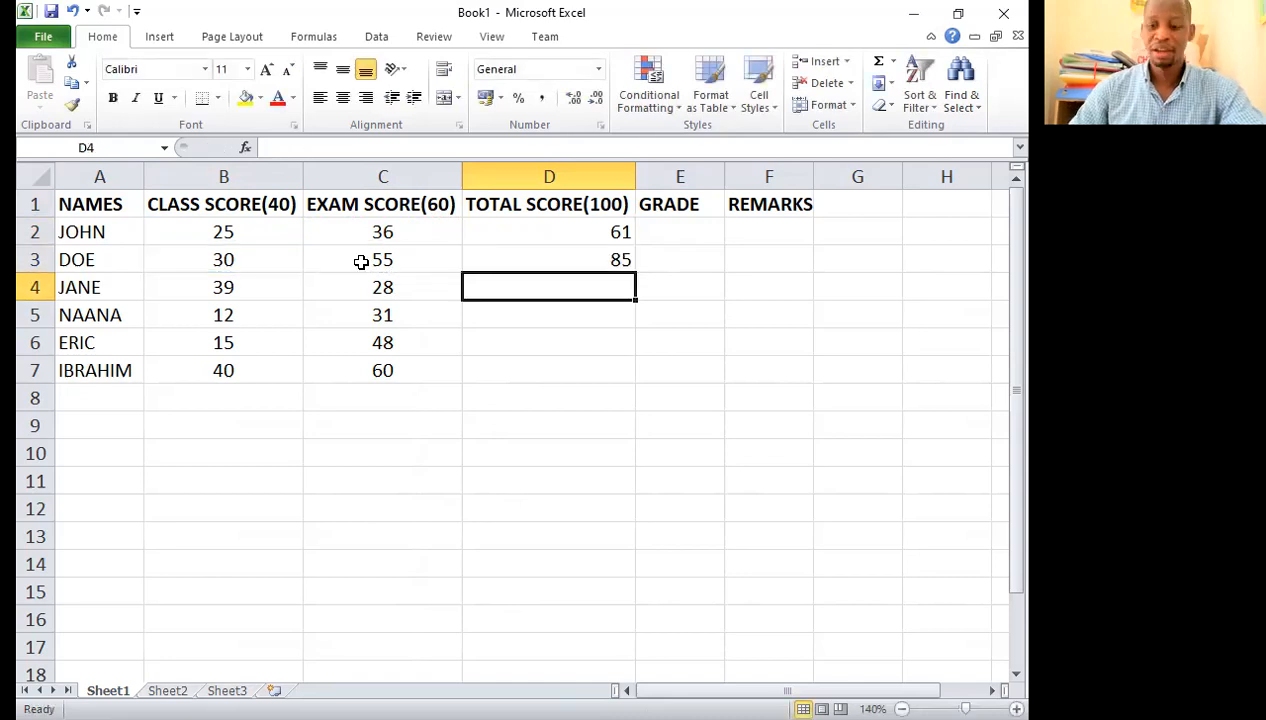
# Step: Fill the total score formula from D2 down to D7 and centre the totals horizontally
pyautogui.click(584, 232)
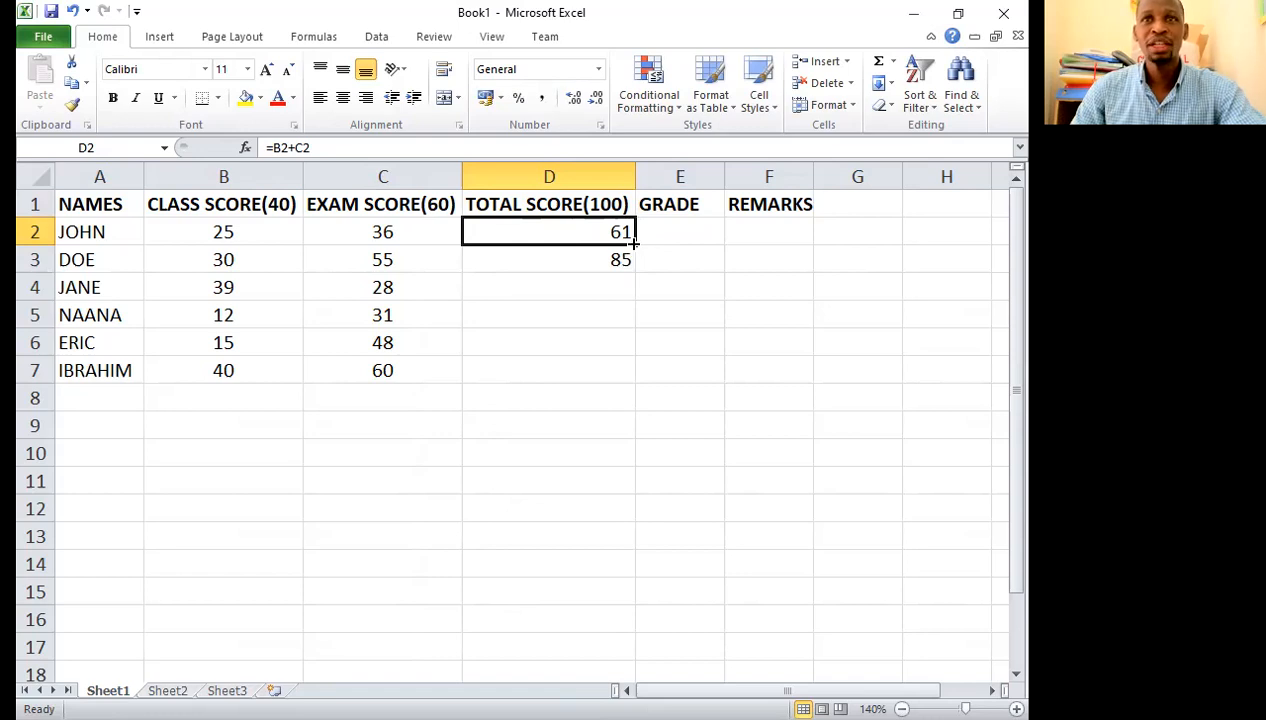
pyautogui.moveTo(633, 243); pyautogui.dragTo(640, 348)
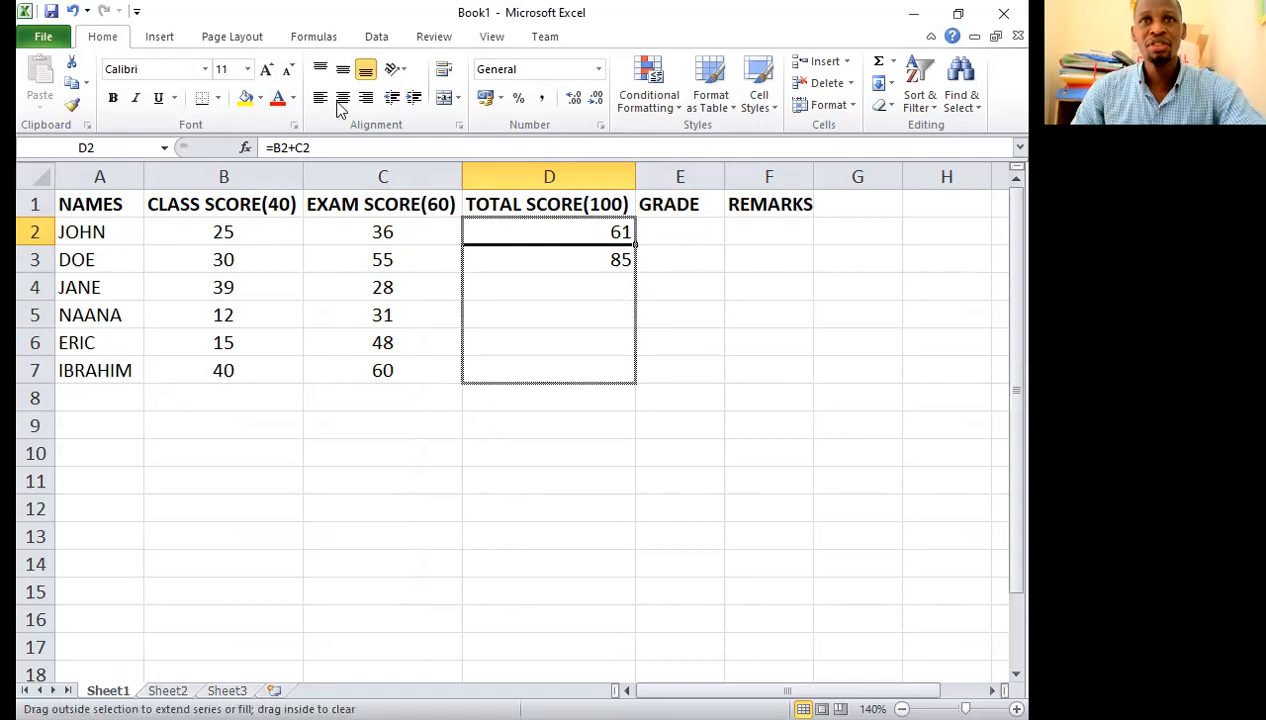
pyautogui.moveTo(340, 108); pyautogui.dragTo(336, 107)
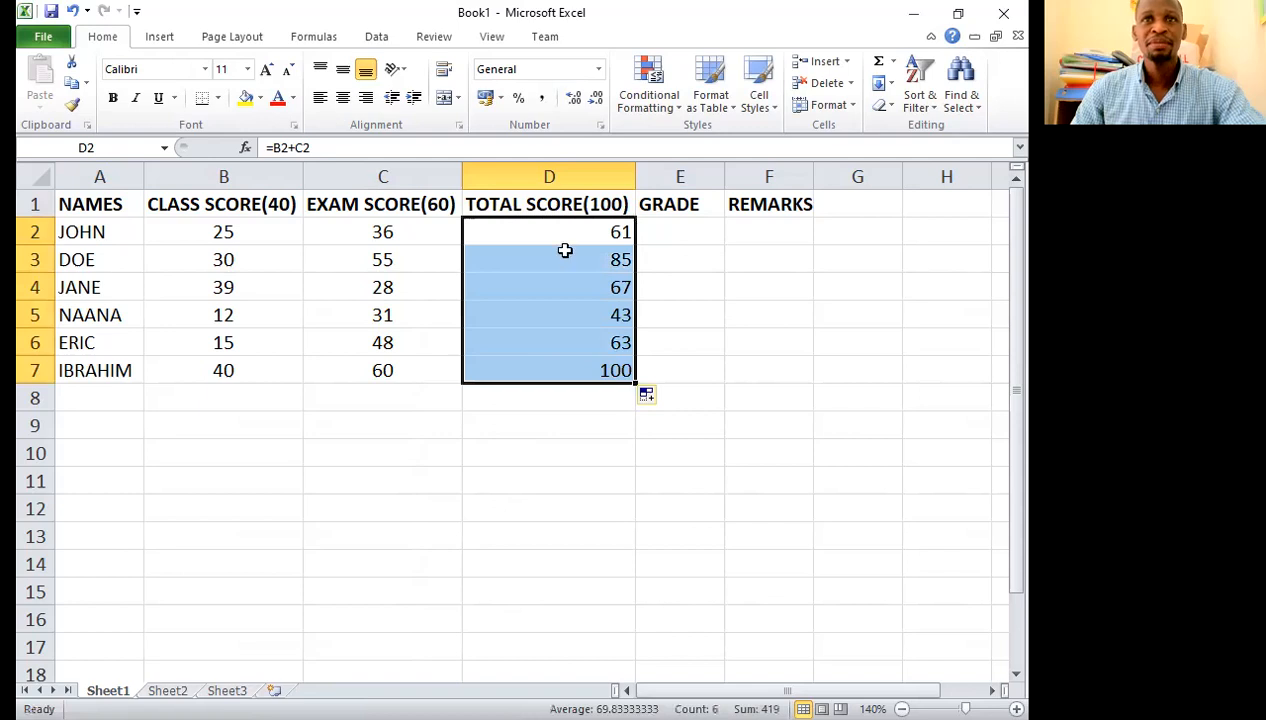
pyautogui.hotkey('alt', 'h')
pyautogui.press('a')
pyautogui.press('c')
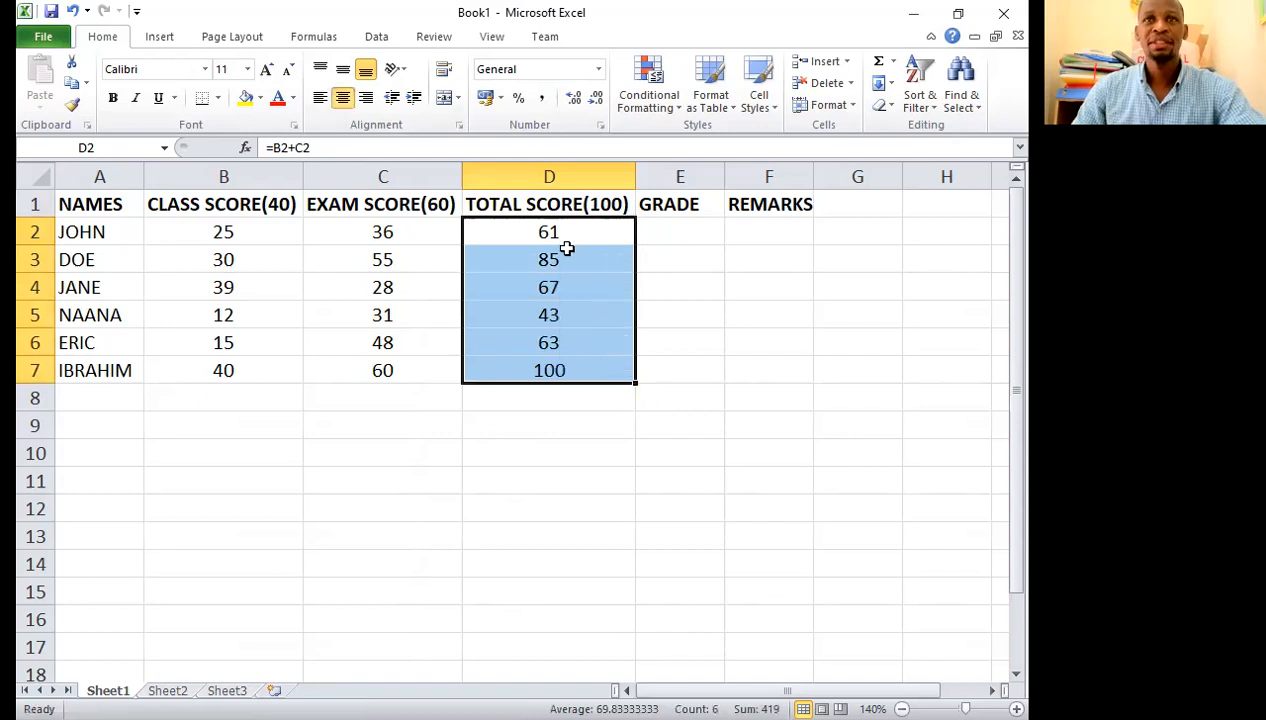
# Step: Add another student's name in A8 with class score 35 and exam score 35, and fill the total score formula down into D8
pyautogui.click(100, 393)
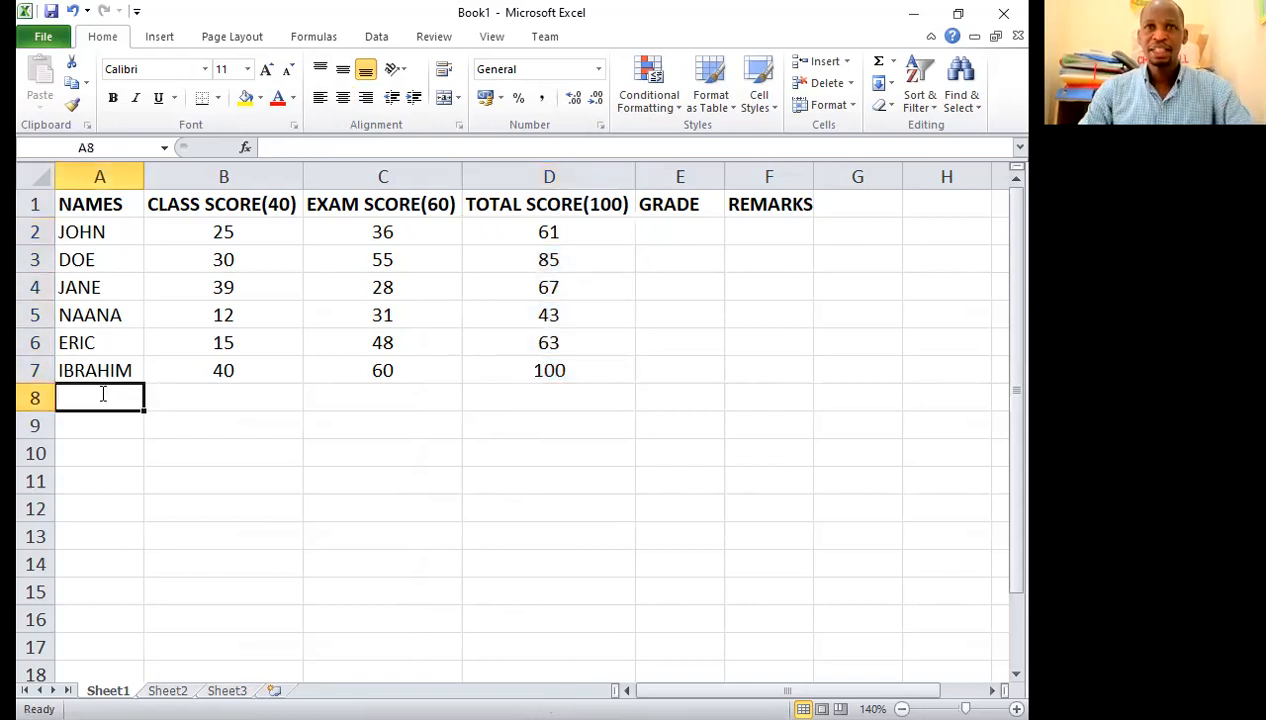
pyautogui.write('LATIF')
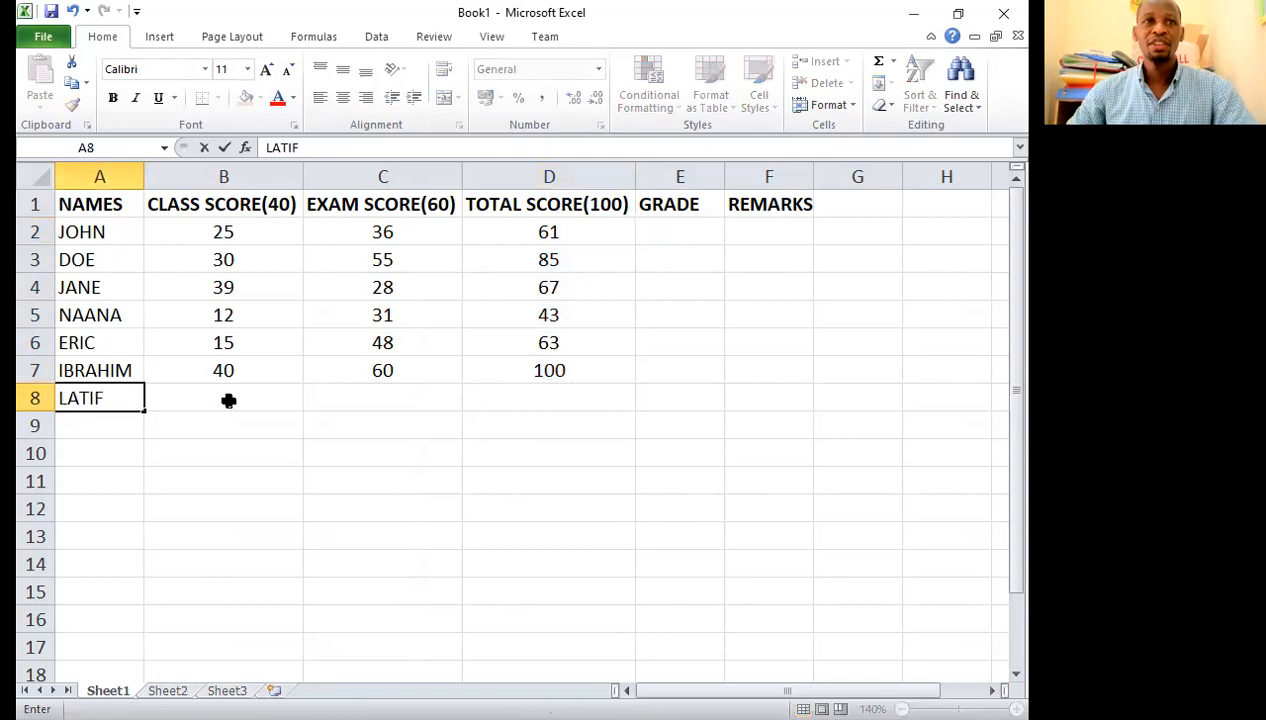
pyautogui.click(228, 400)
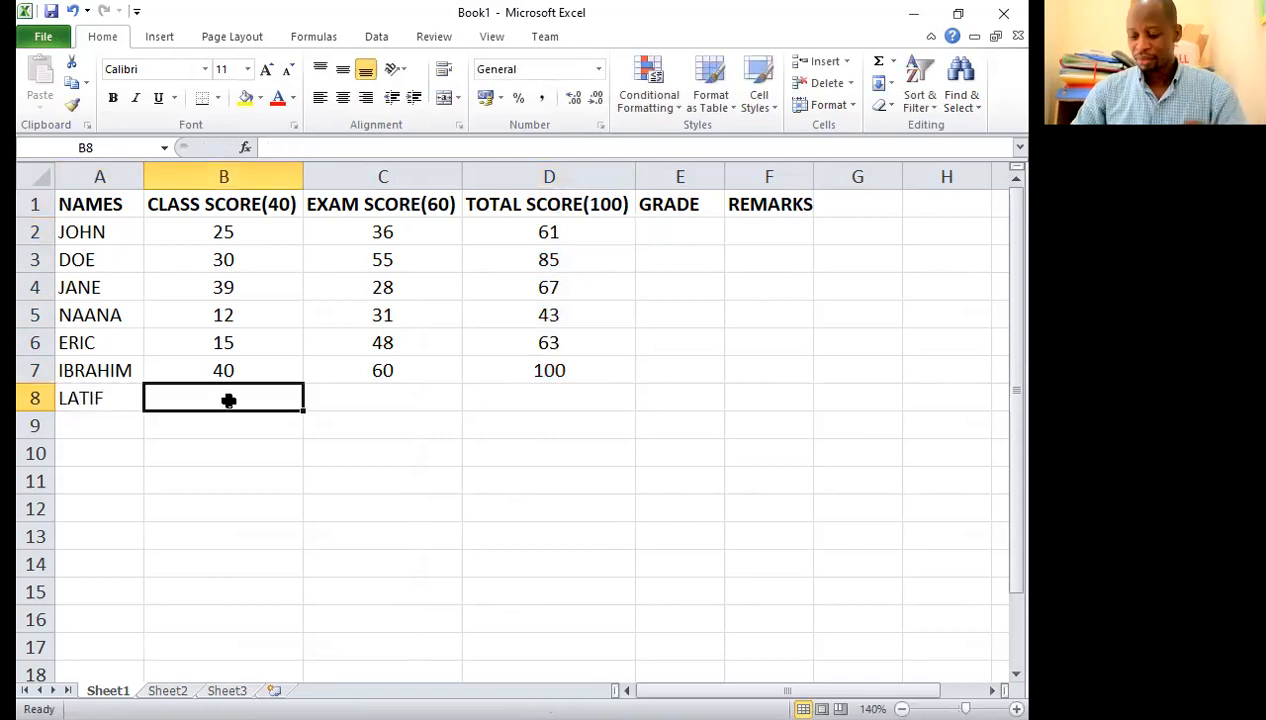
pyautogui.write('35')
pyautogui.click(375, 399)
pyautogui.write('35')
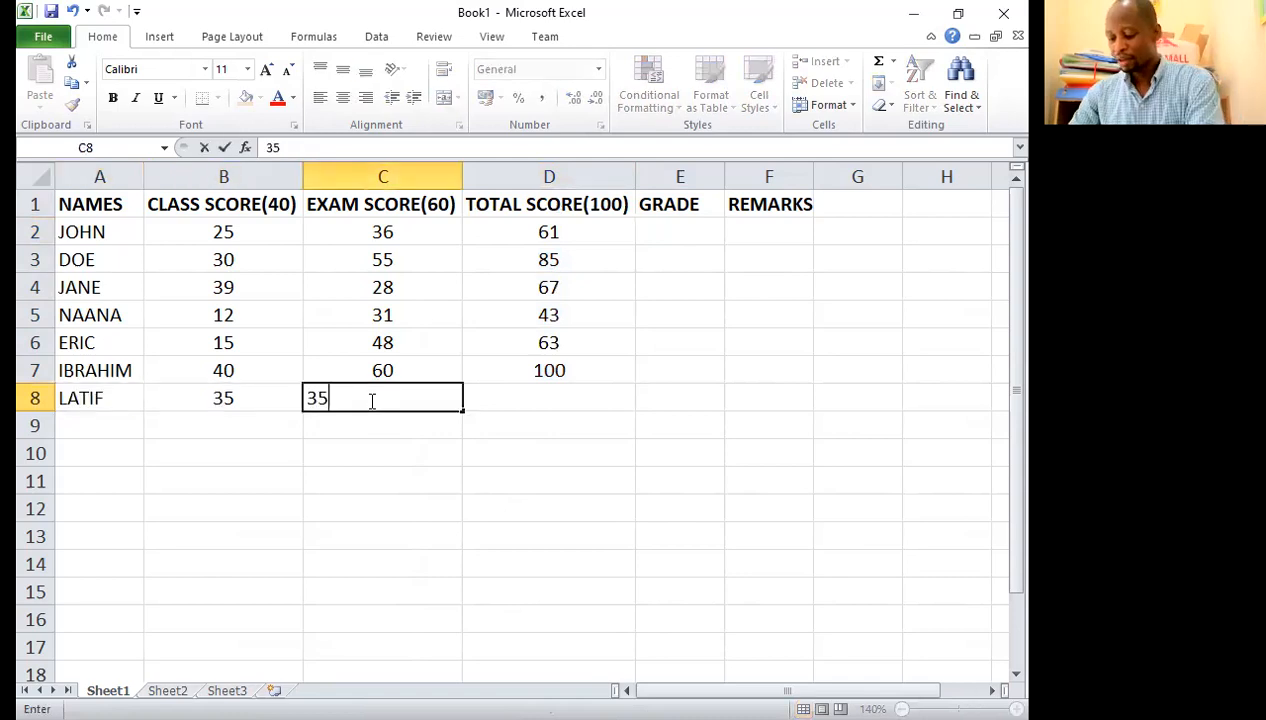
pyautogui.click(519, 407)
pyautogui.hotkey('ctrl', 'd')
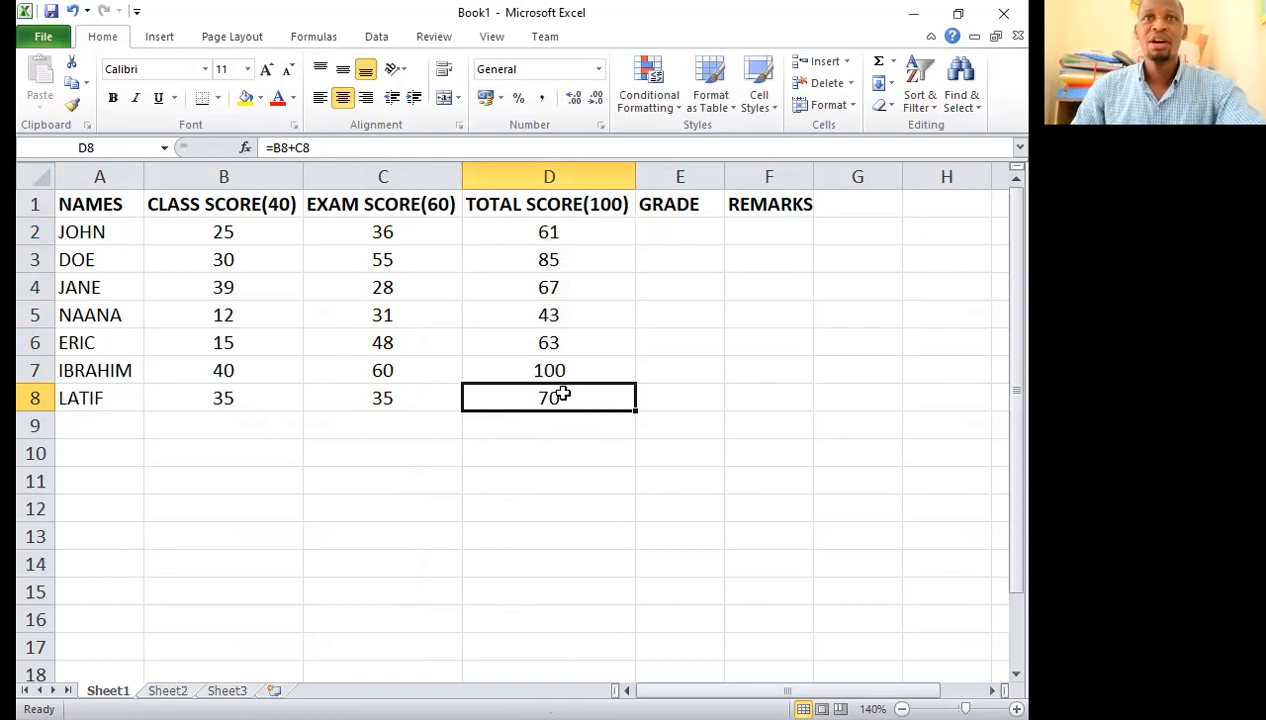
# Step: Begin the first student's grade formula in E2 with an IF that returns "A" when D2>=90
pyautogui.click(695, 232)
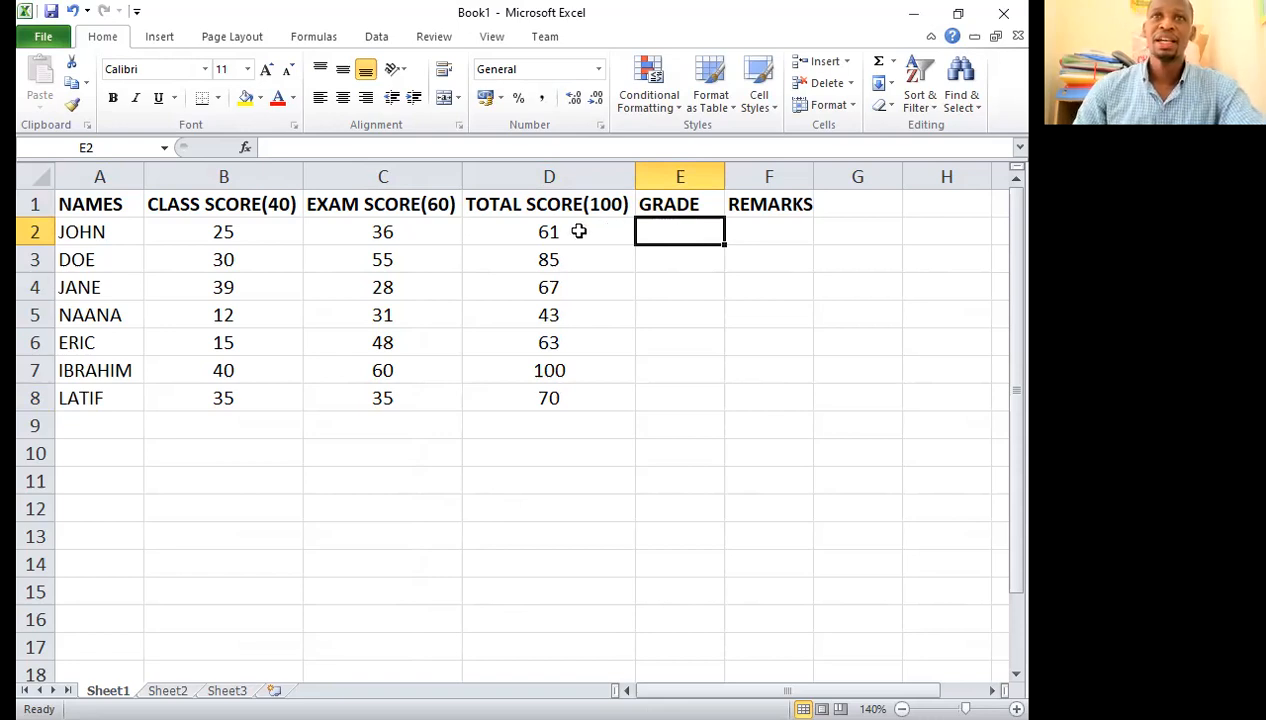
pyautogui.doubleClick(686, 233)
pyautogui.write('=')
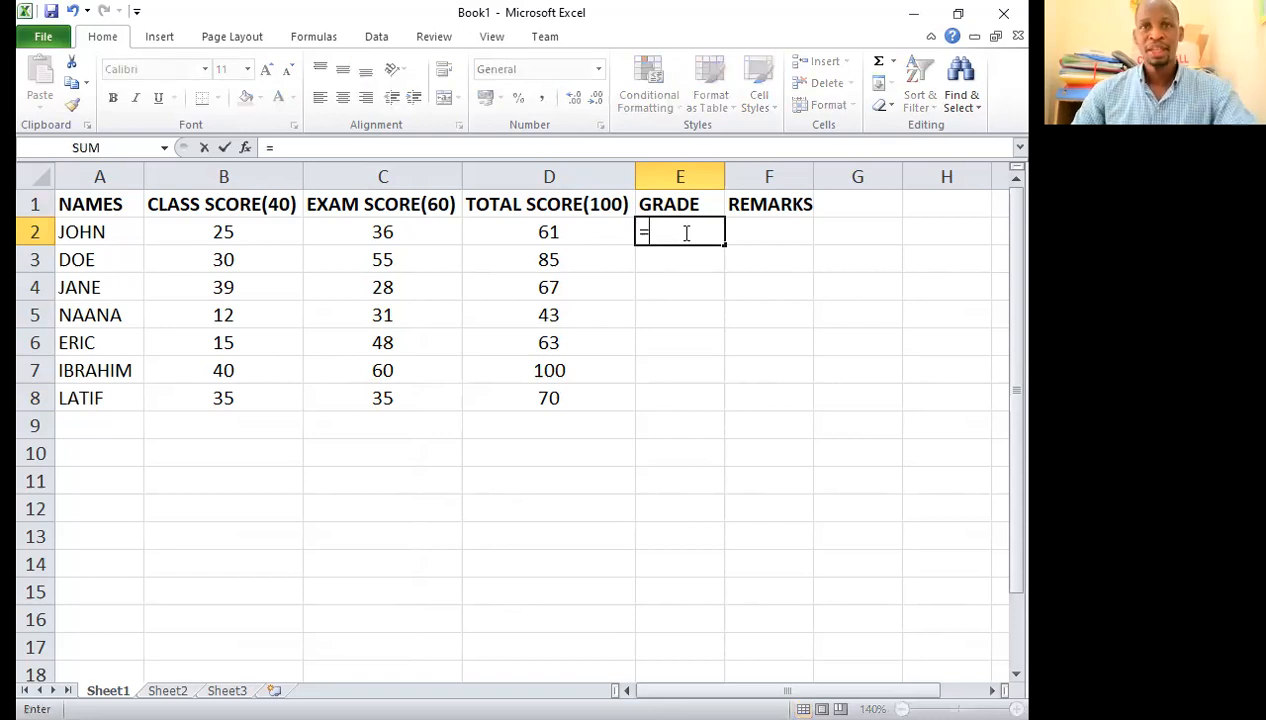
pyautogui.write('I')
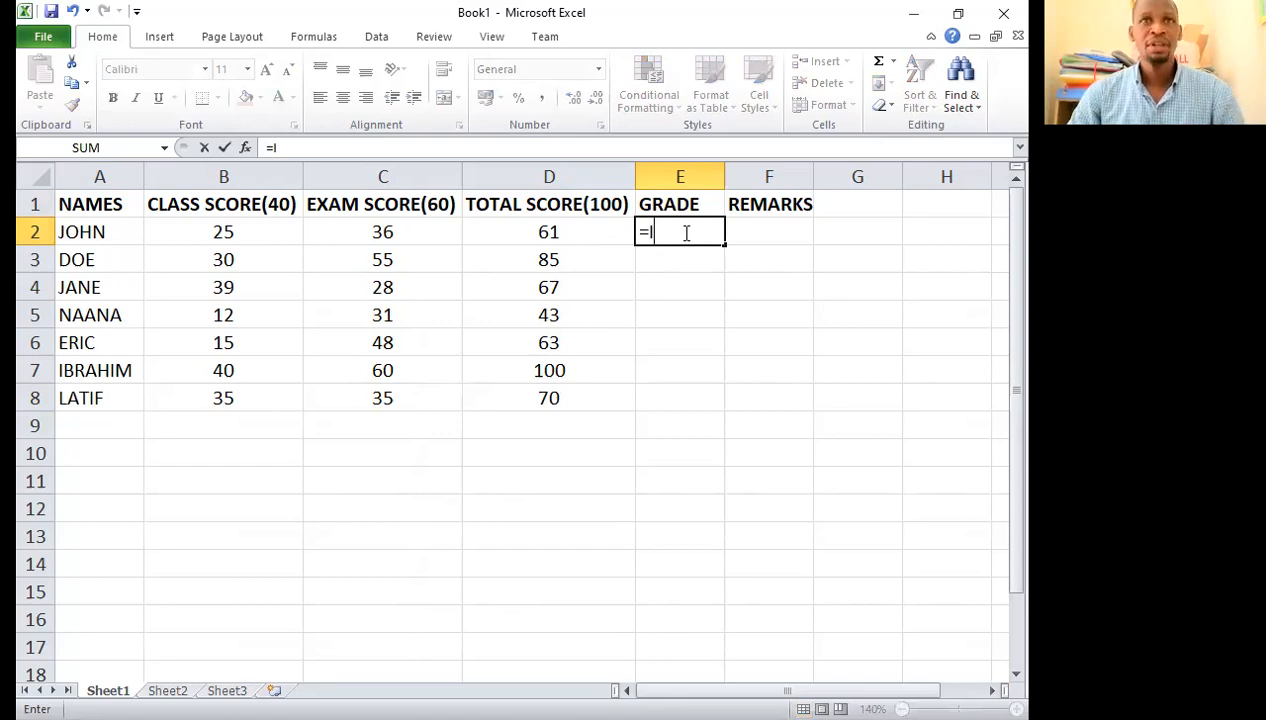
pyautogui.write('F')
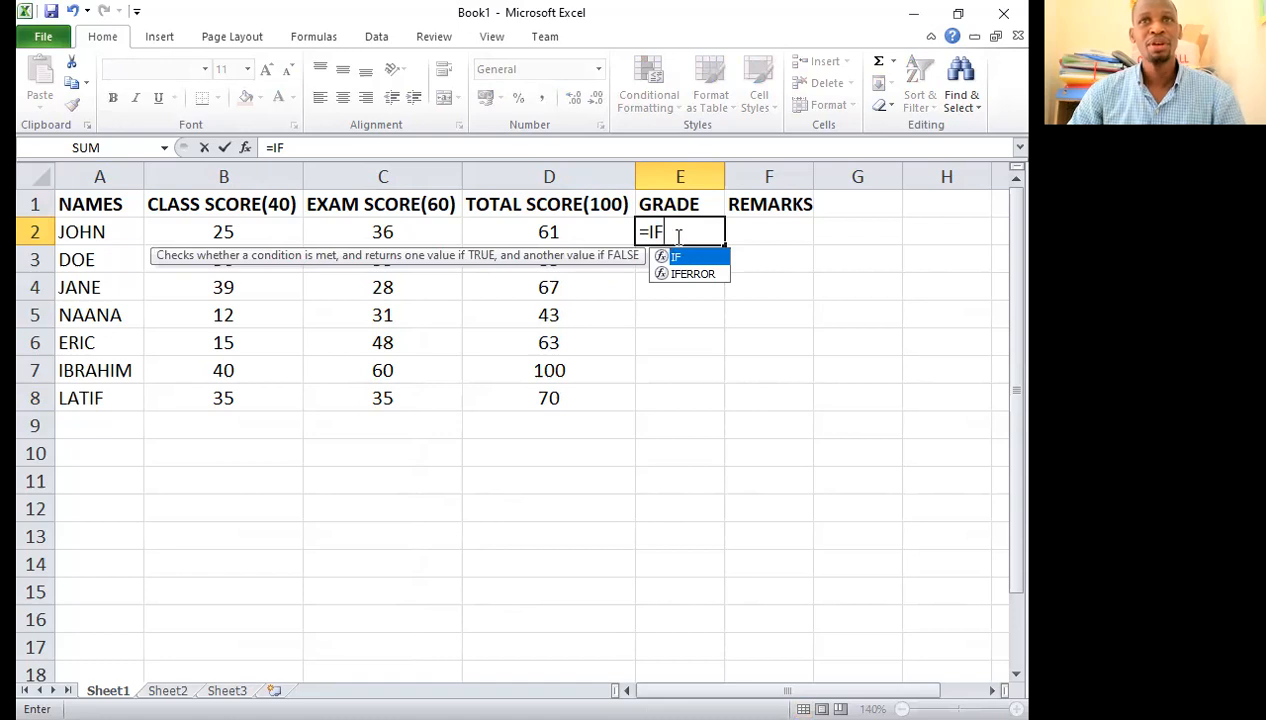
pyautogui.write('(')
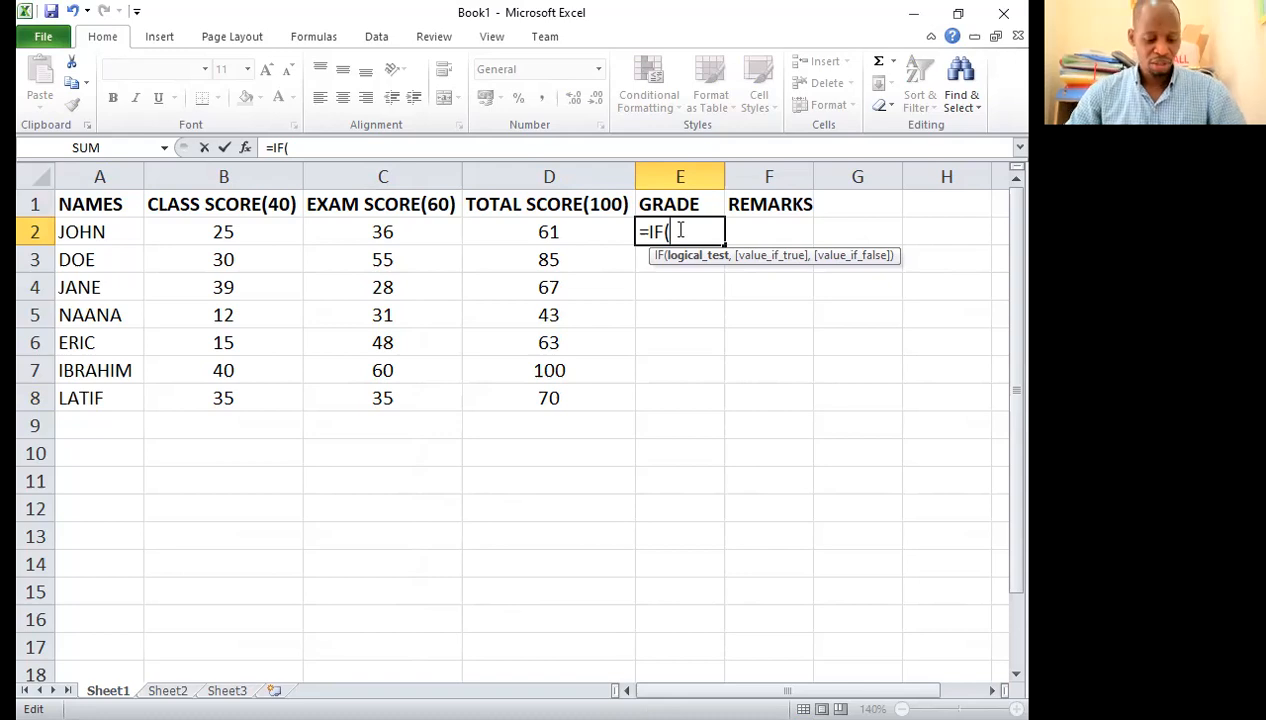
pyautogui.write('D2>=')
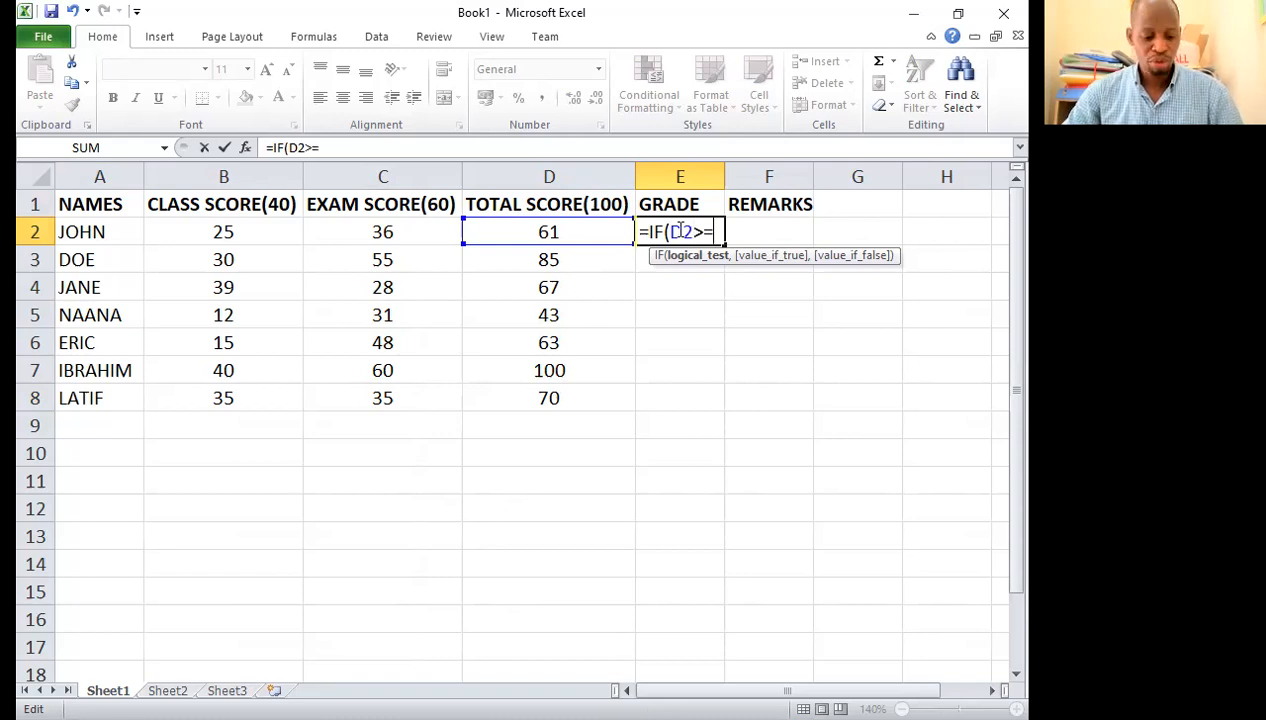
pyautogui.write('90,')
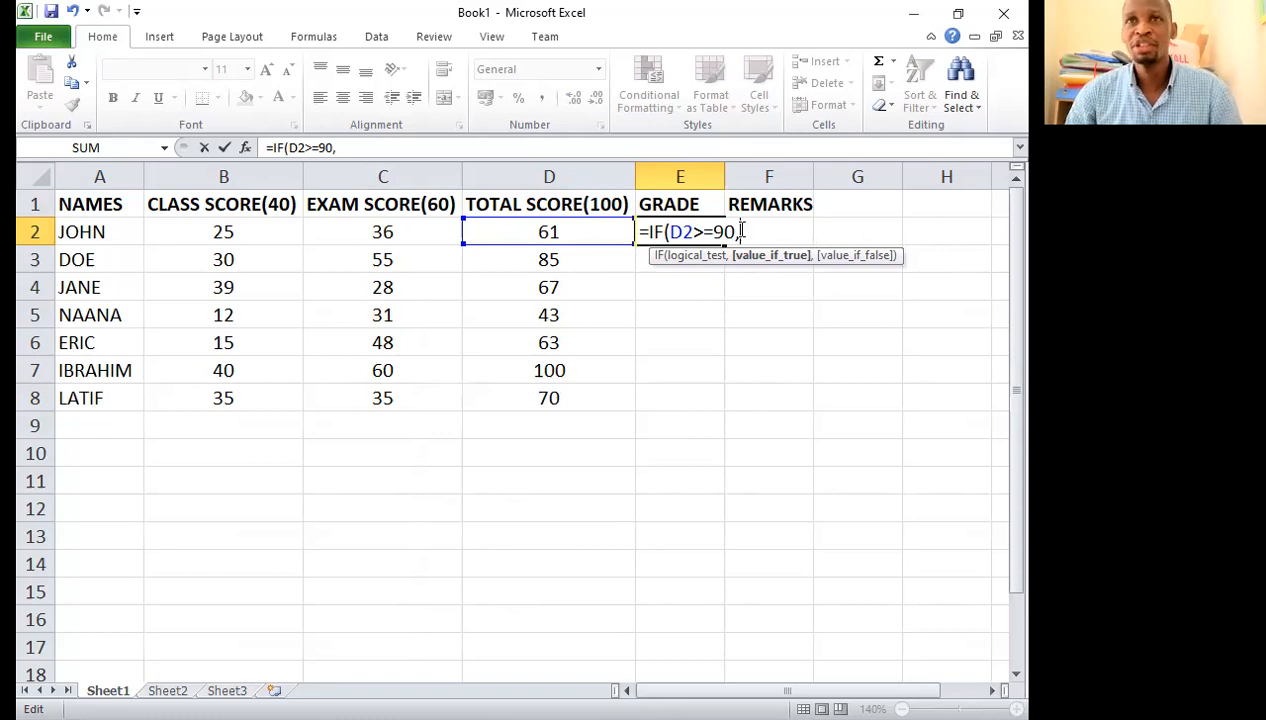
pyautogui.write('"')
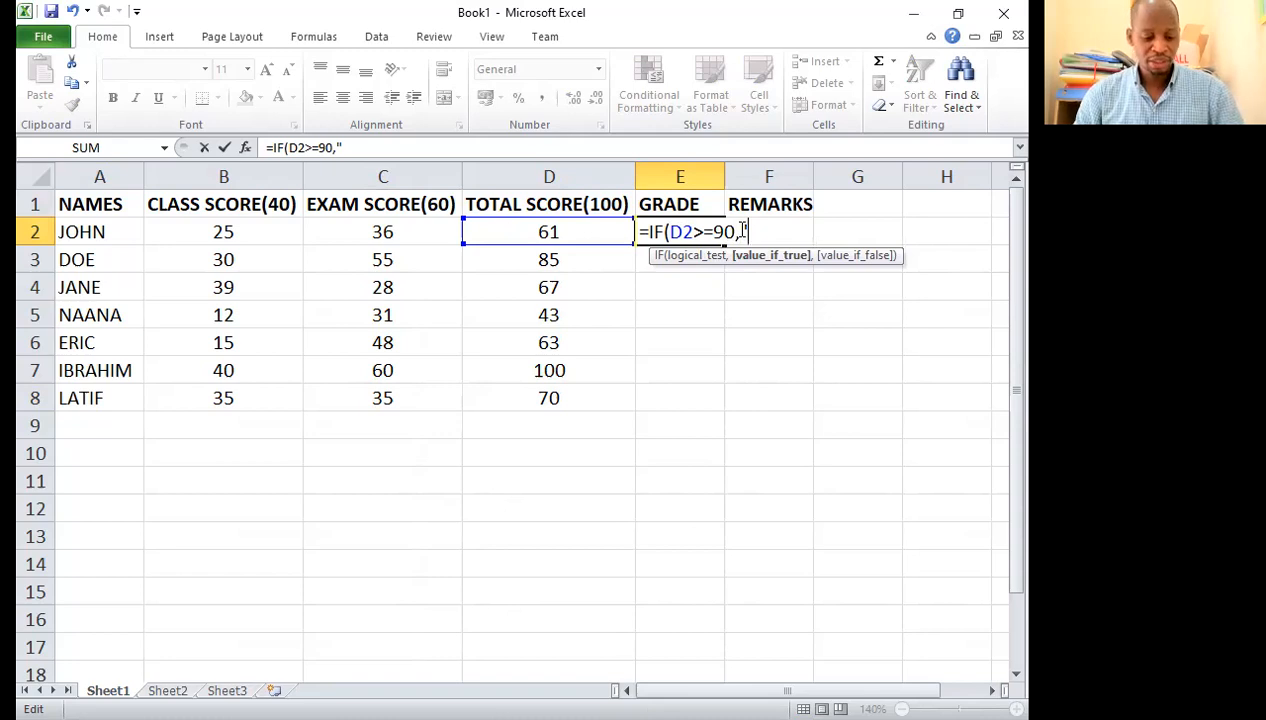
pyautogui.write('A')
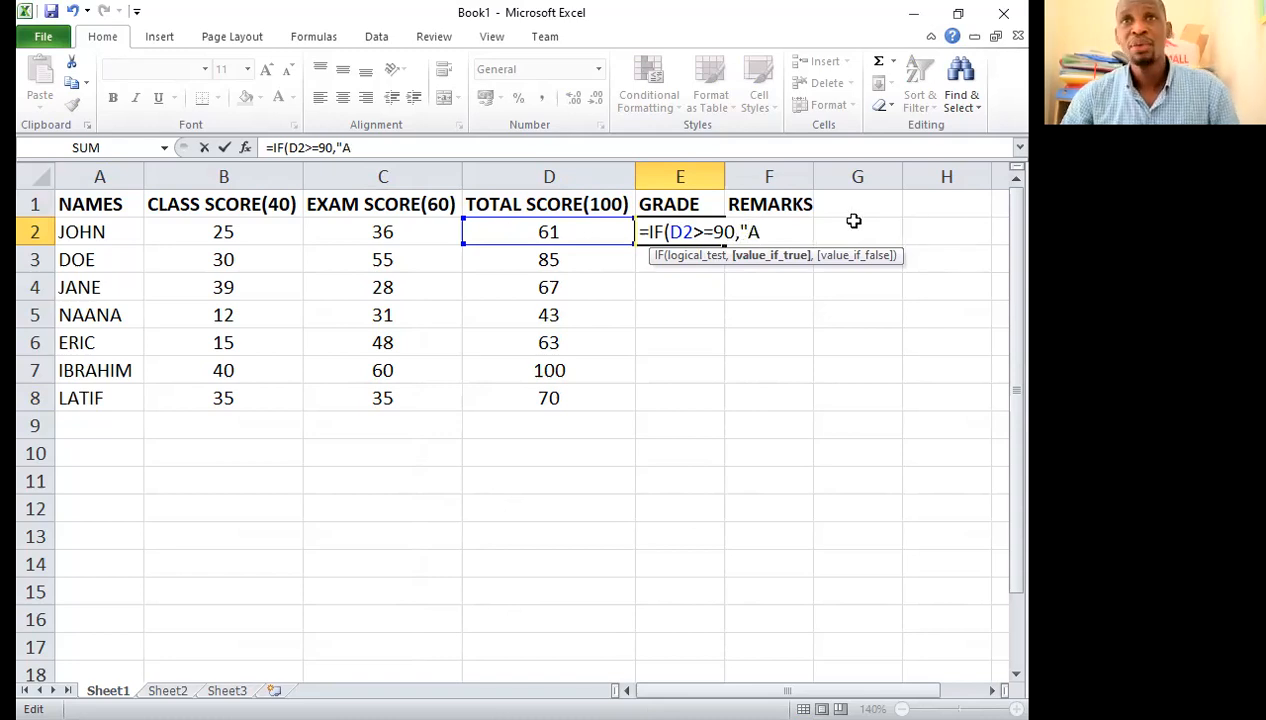
pyautogui.write('"')
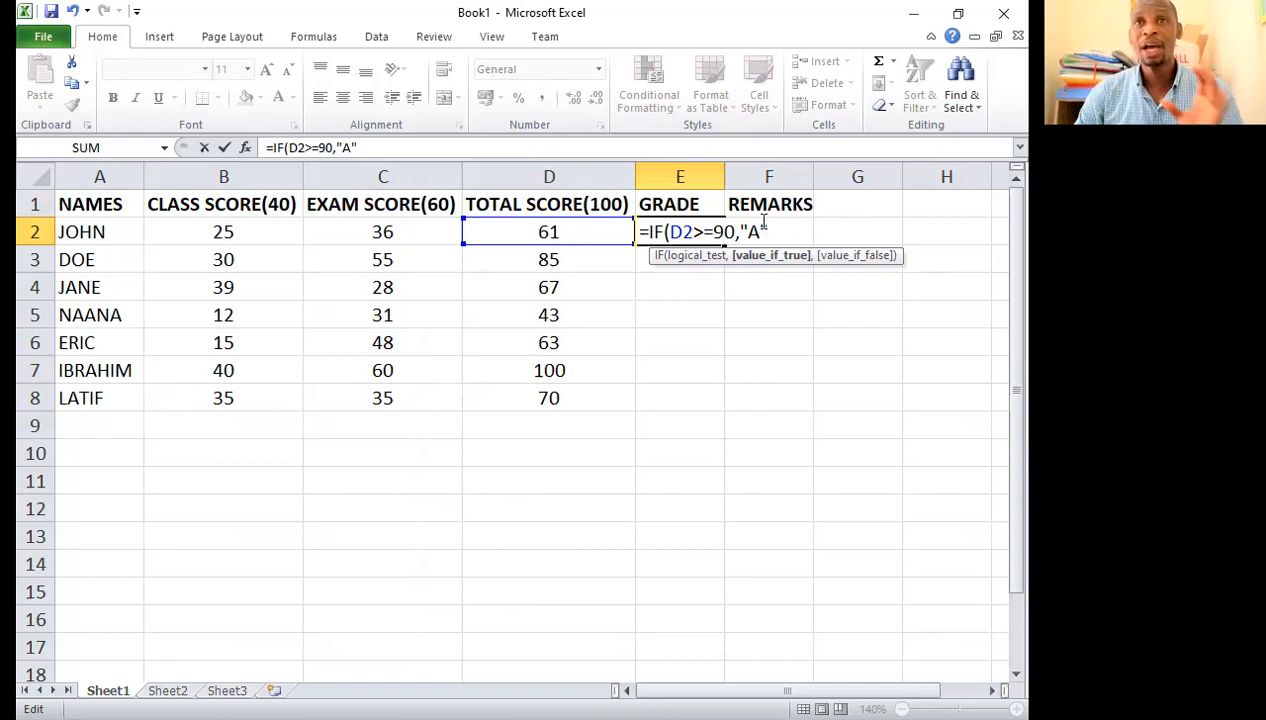
pyautogui.write(',')
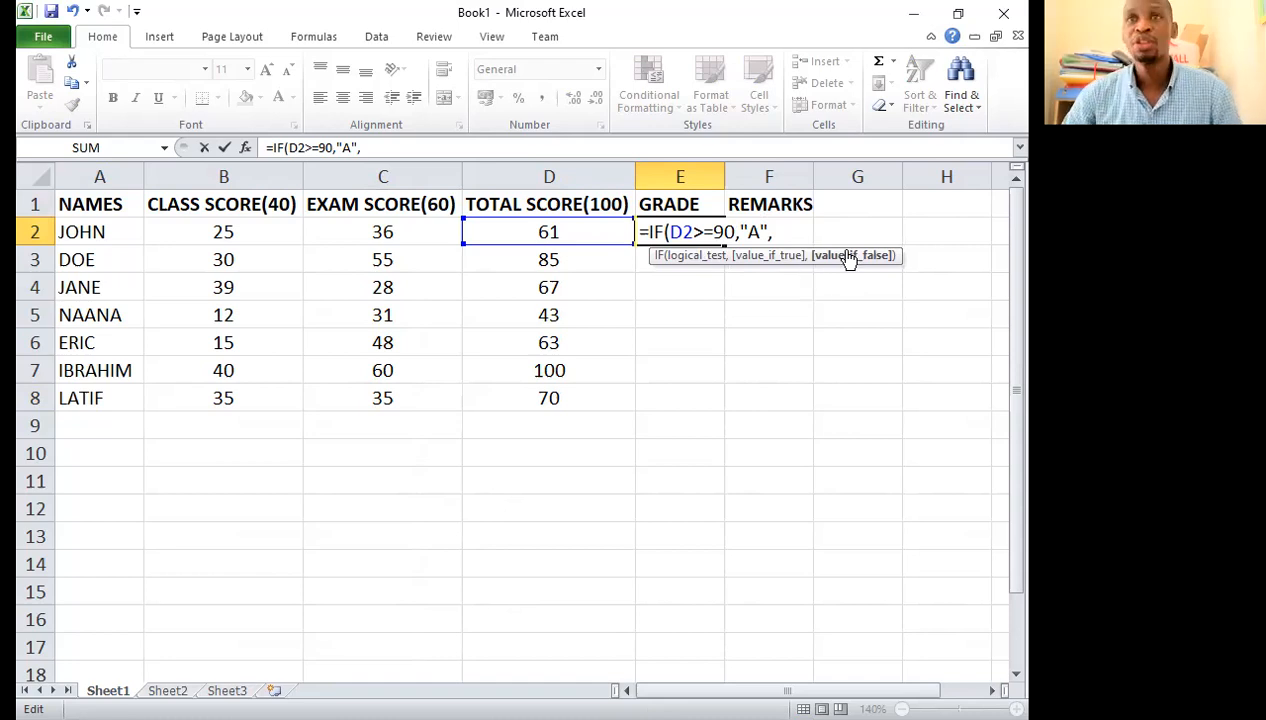
# Step: Extend the E2 grade formula with nested IFs that return "B" when D2>70 and "C" when D2>=60
pyautogui.write('IF(D2>70')
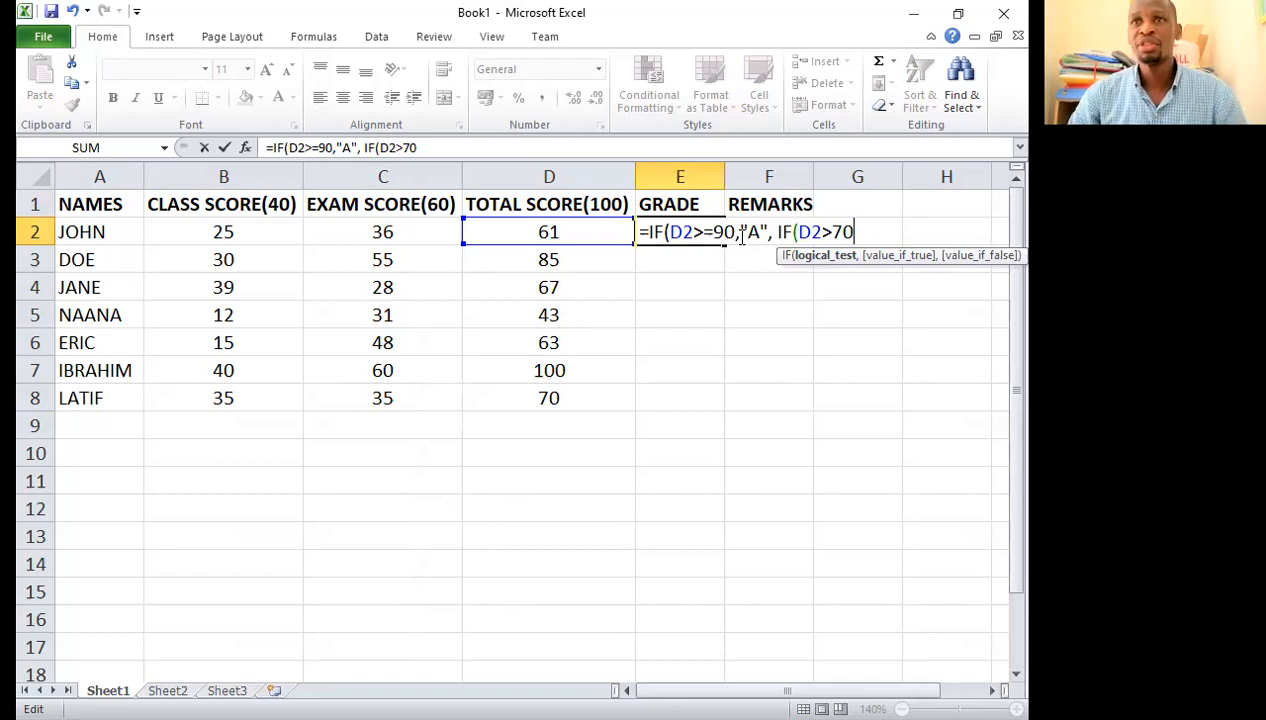
pyautogui.write(',"B"')
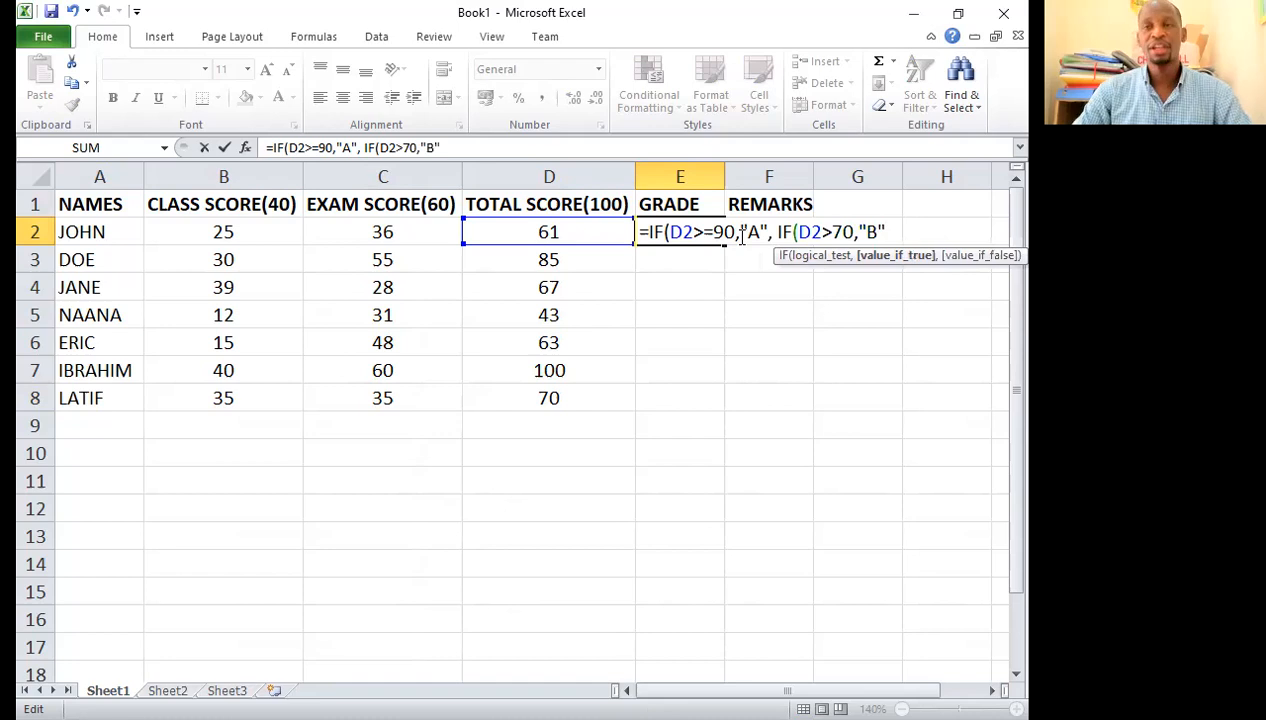
pyautogui.write(',')
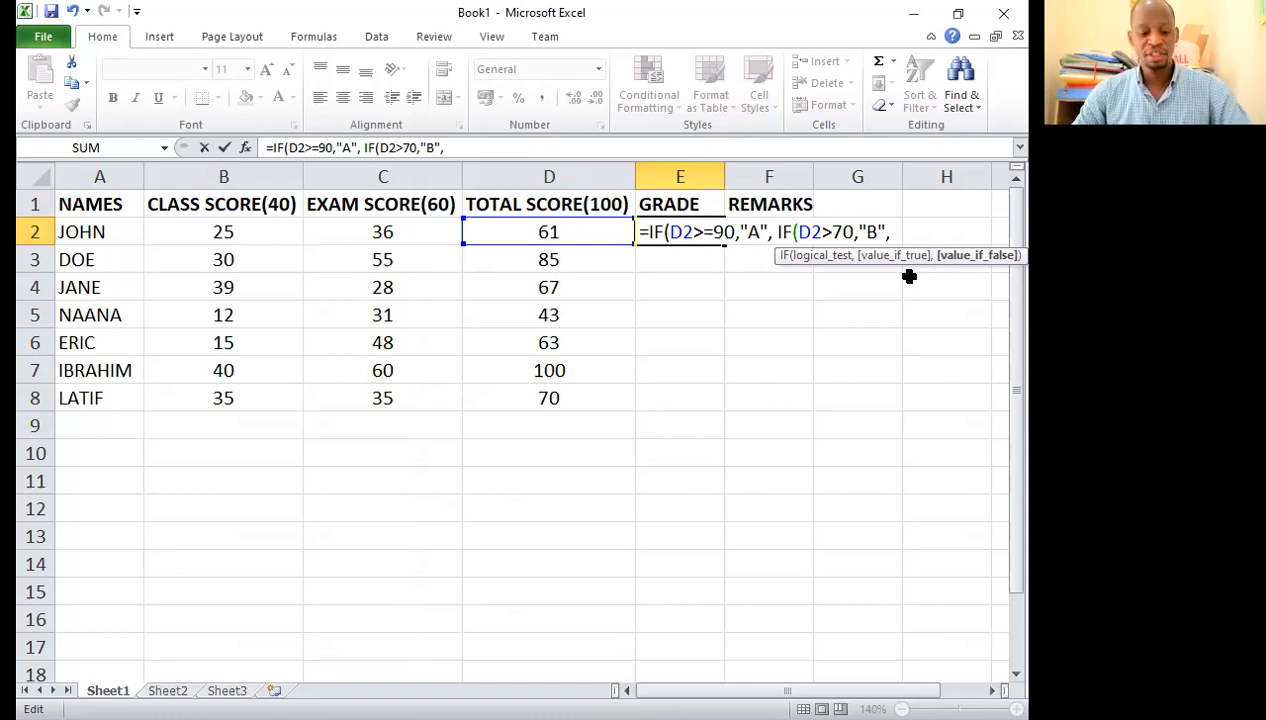
pyautogui.write('IF(D2>=60,"C"')
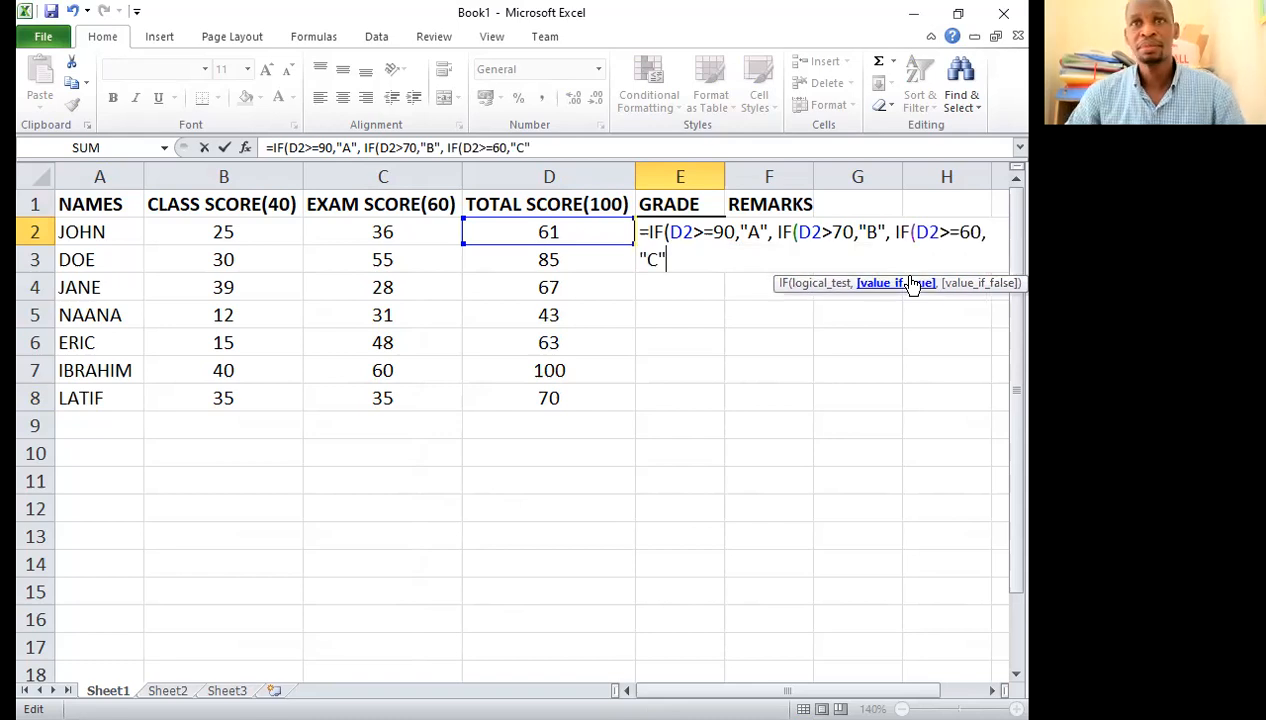
# Step: Extend the E2 grade formula with another nested IF that returns "D" when D2>=50
pyautogui.write(', IF(')
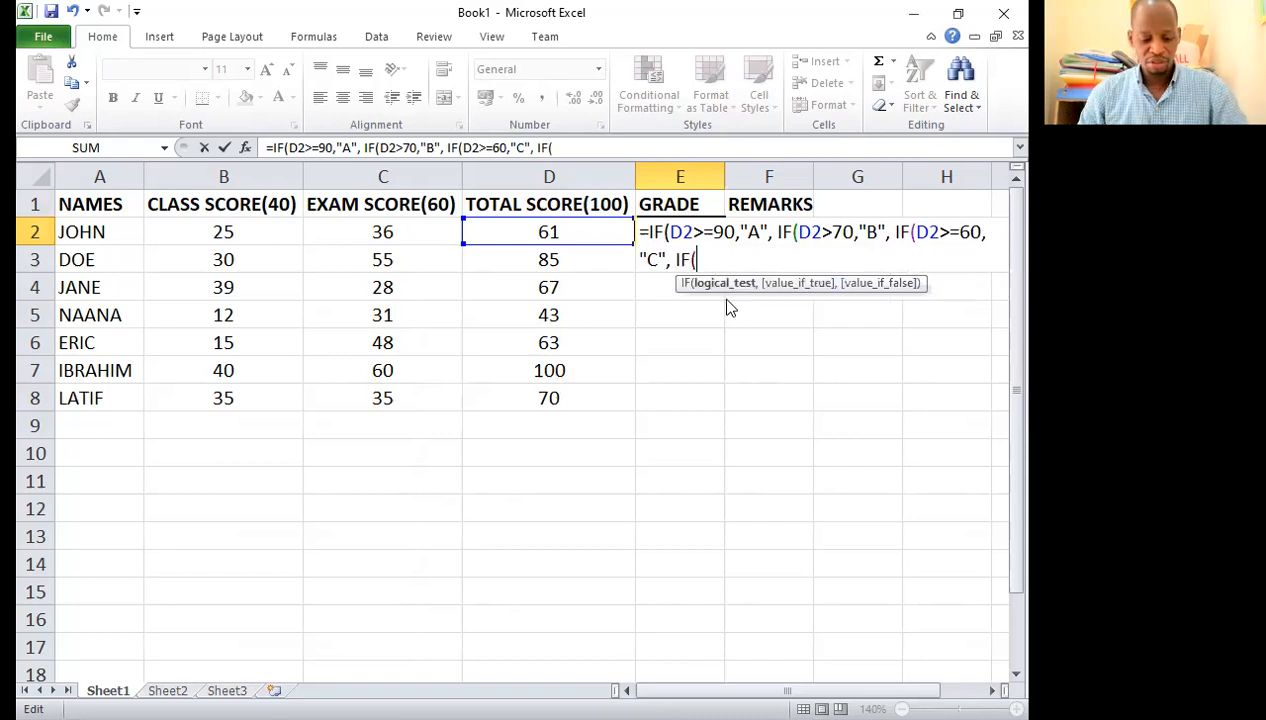
pyautogui.write('D2')
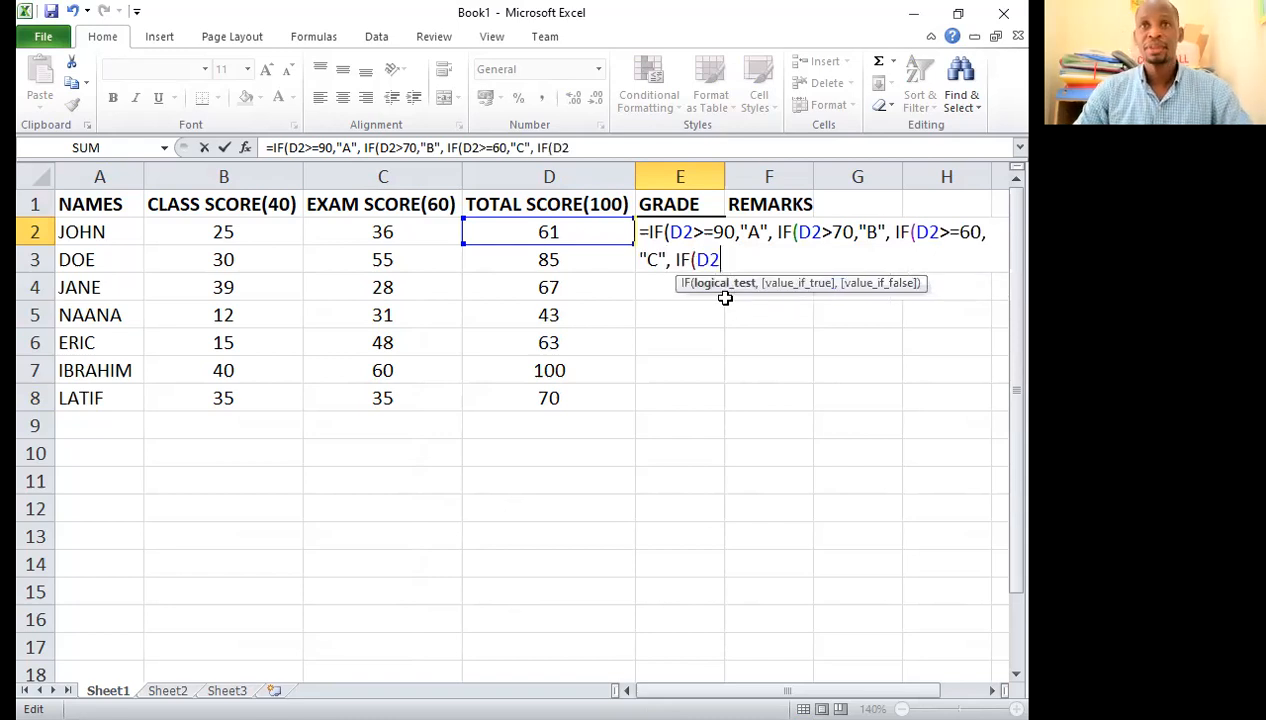
pyautogui.write('>')
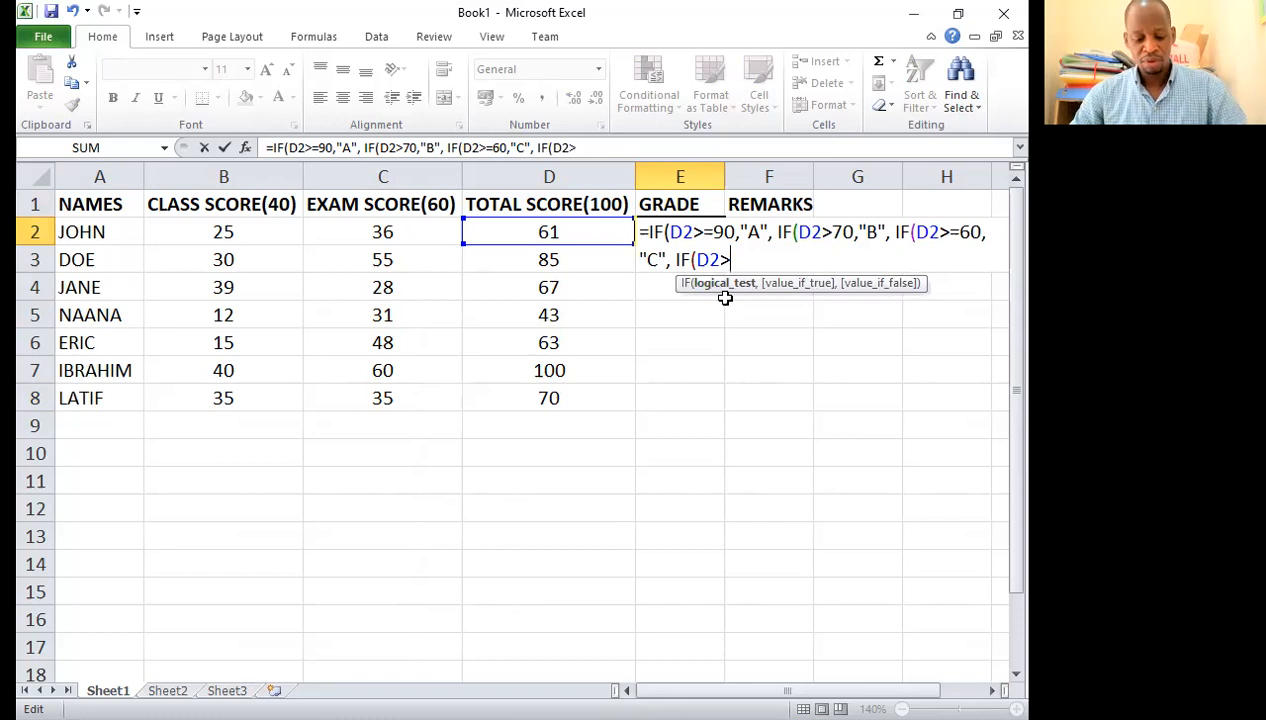
pyautogui.write('=')
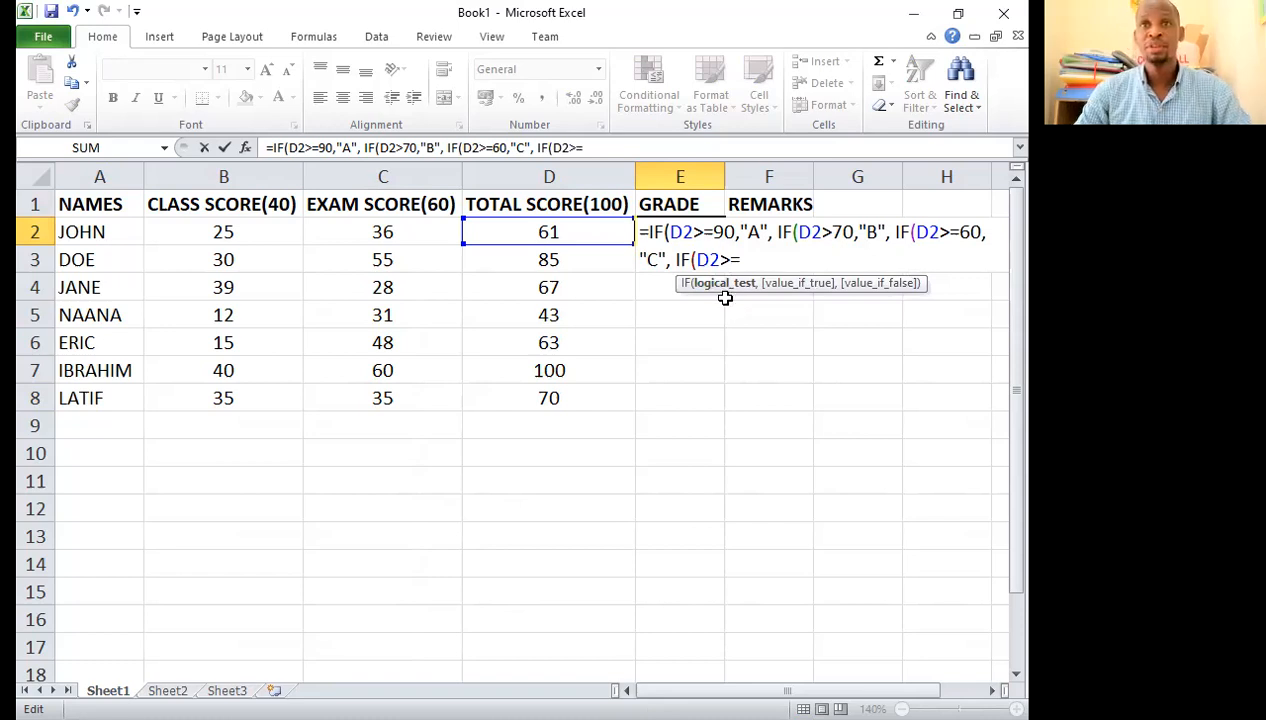
pyautogui.write('50')
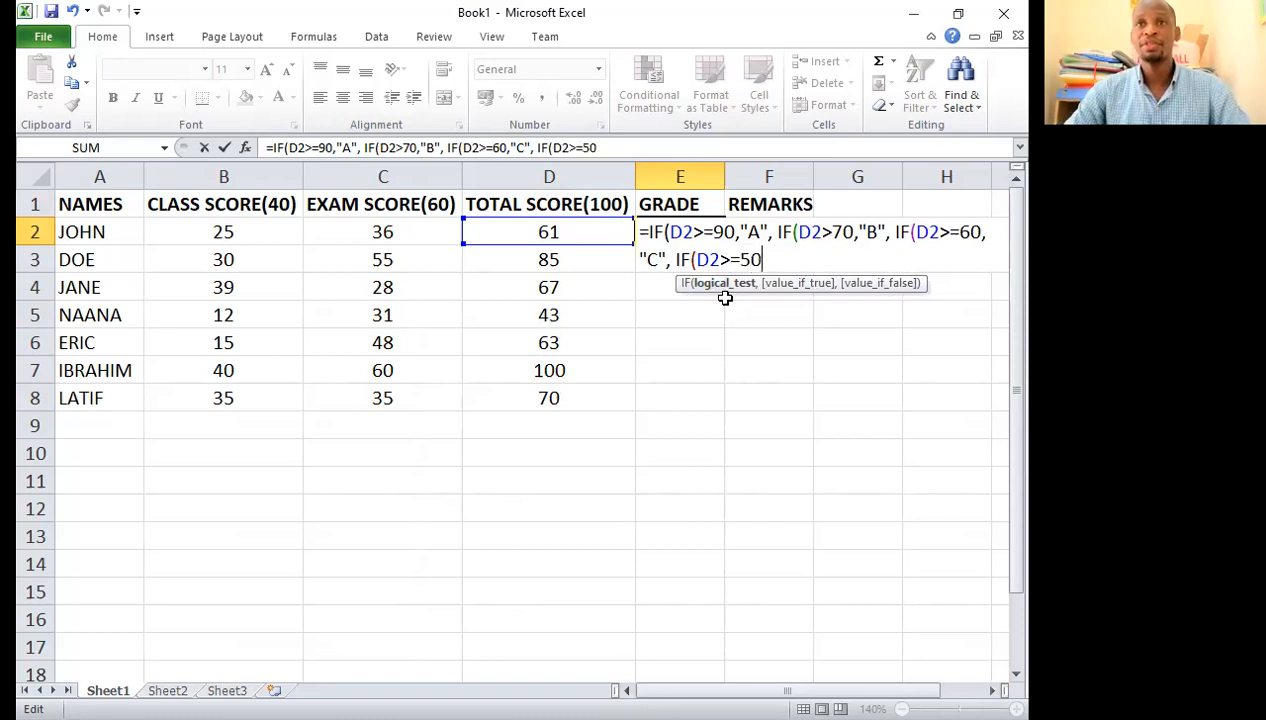
pyautogui.write(',')
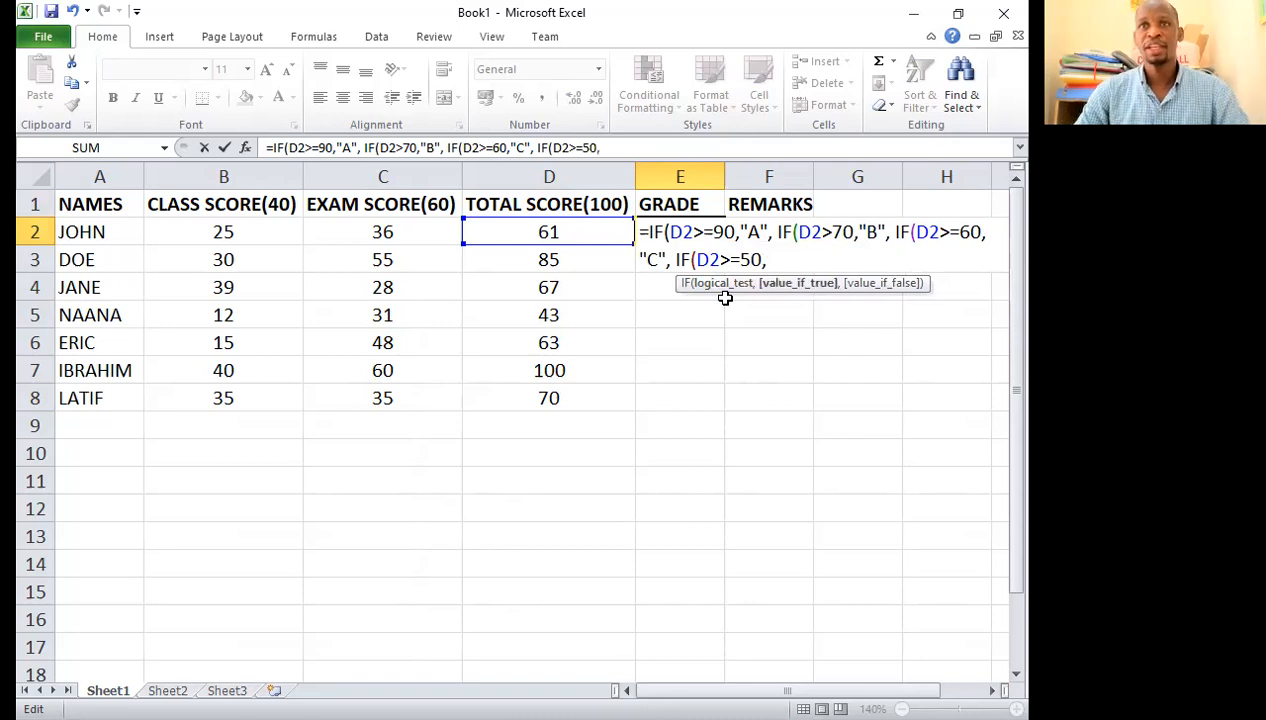
pyautogui.write('"')
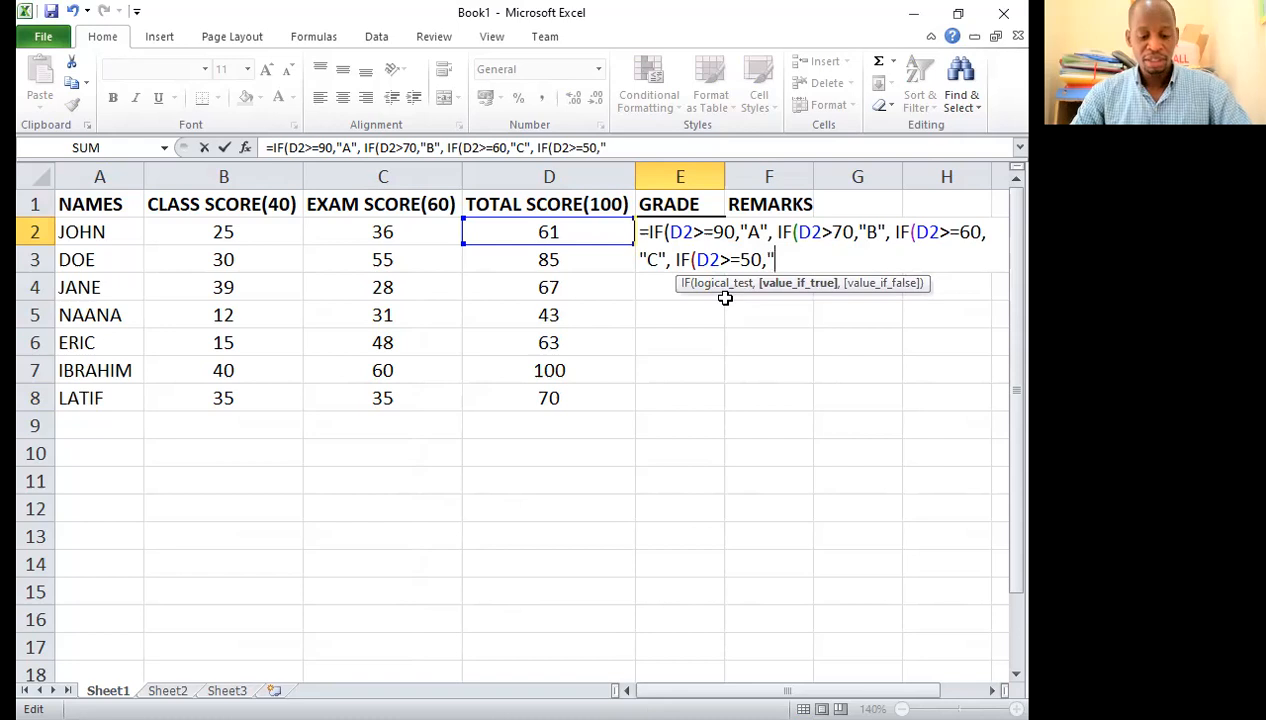
pyautogui.write('D"')
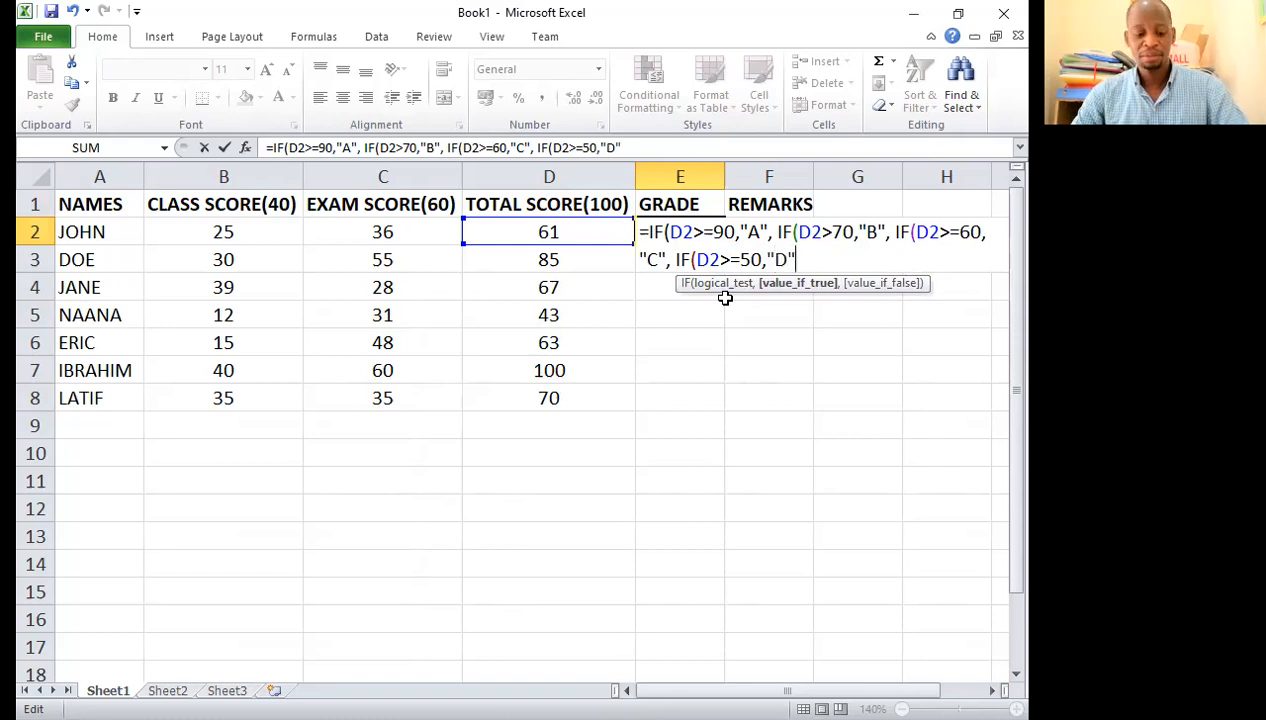
pyautogui.write(', ')
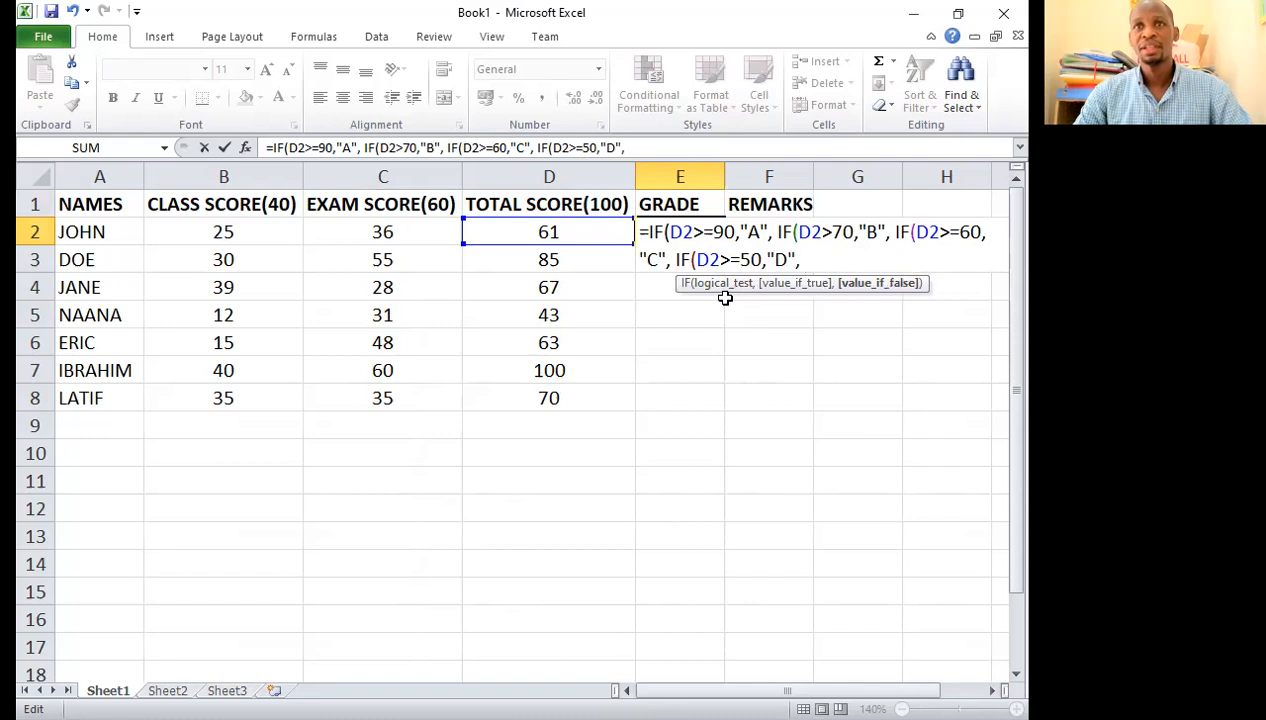
pyautogui.write('IF')
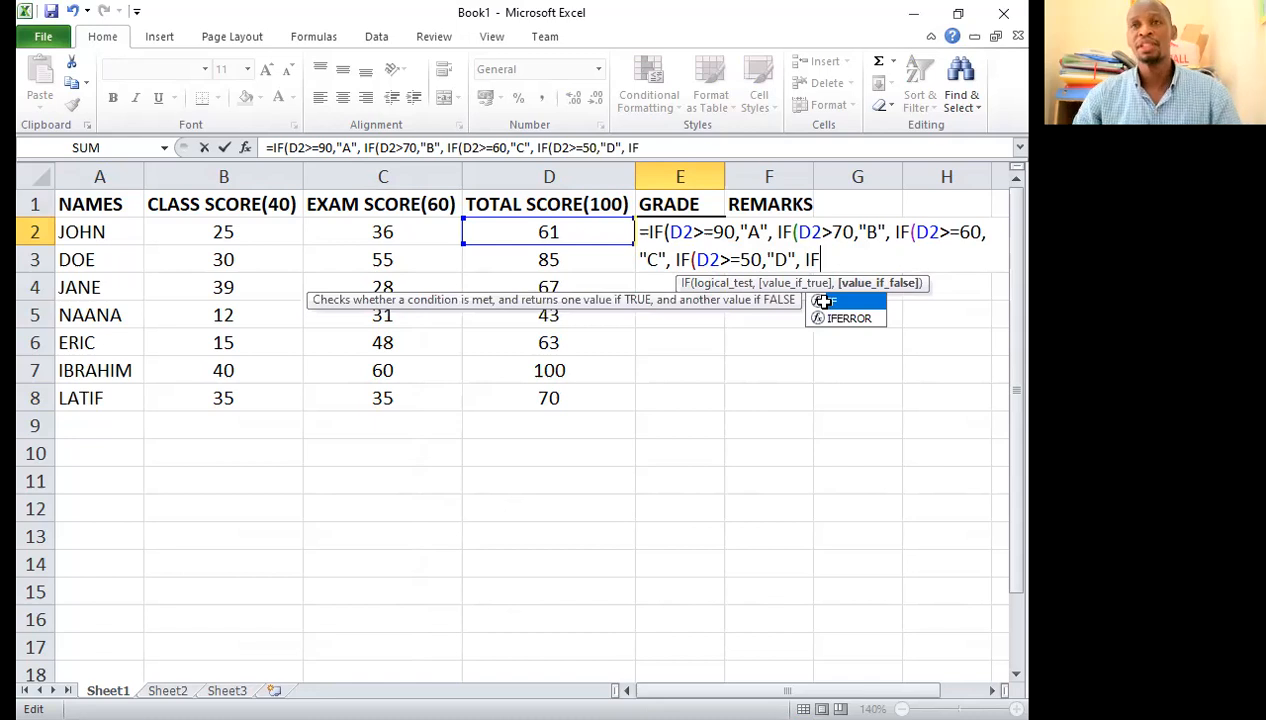
# Step: Finish the E2 grade formula with a nested IF returning "E" when D2>=40 and "F" otherwise, closing all five brackets and committing it
pyautogui.write('(D2>=40')
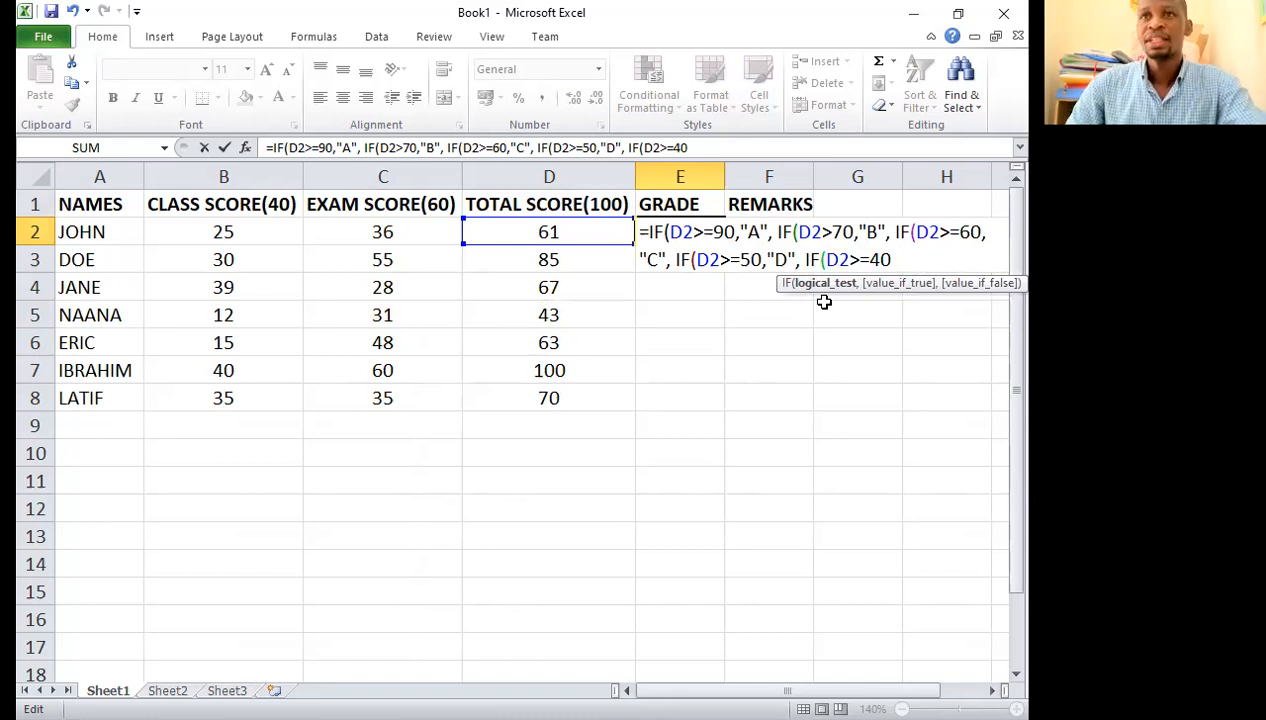
pyautogui.write(',"E",')
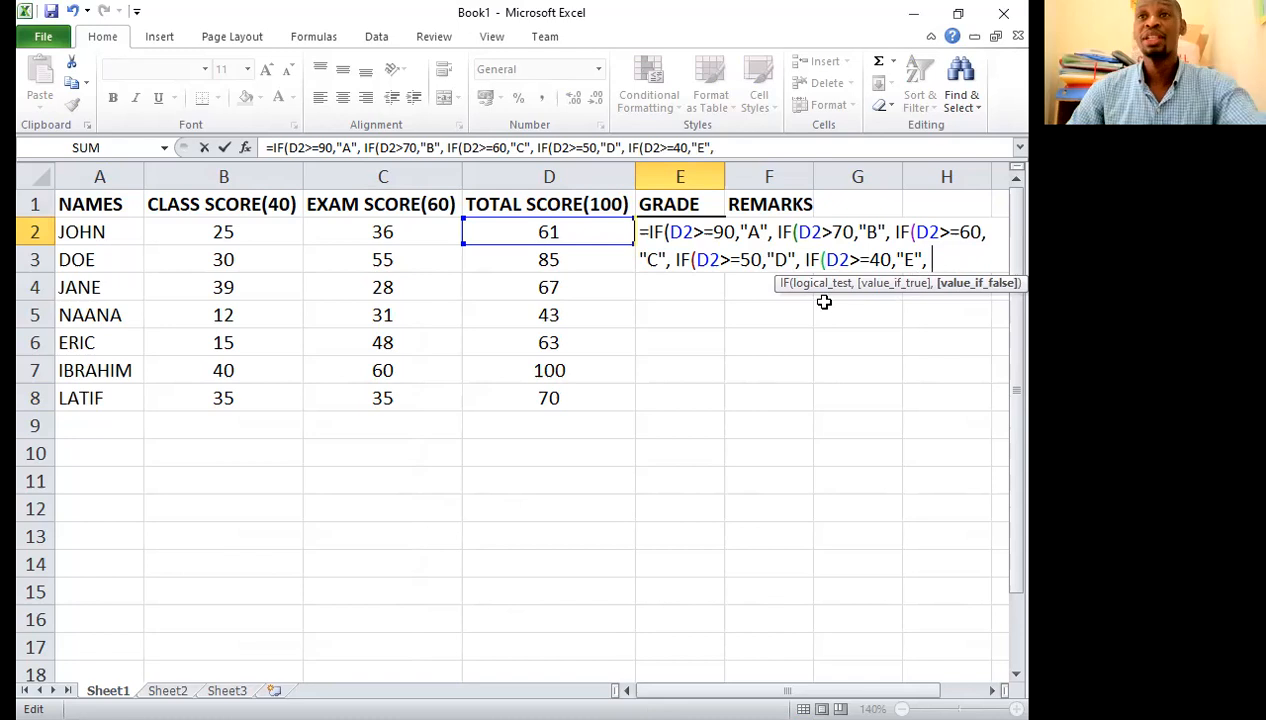
pyautogui.write('"F"')
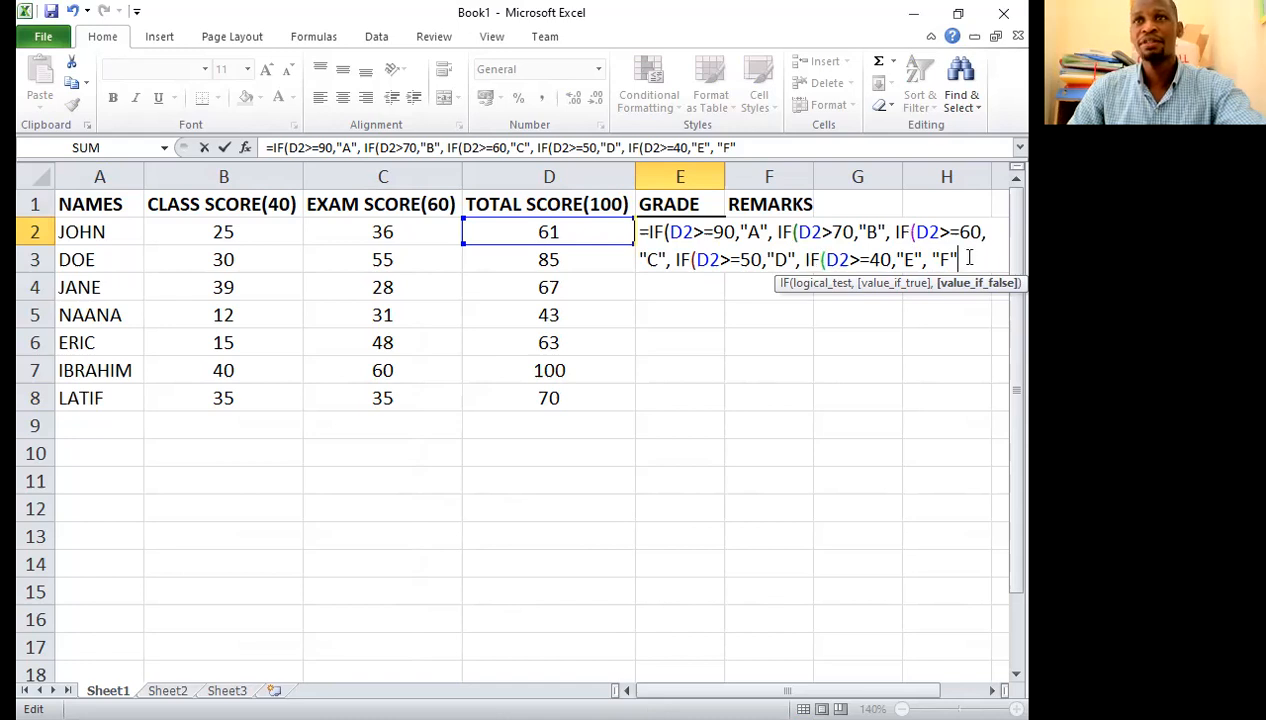
pyautogui.write(')')
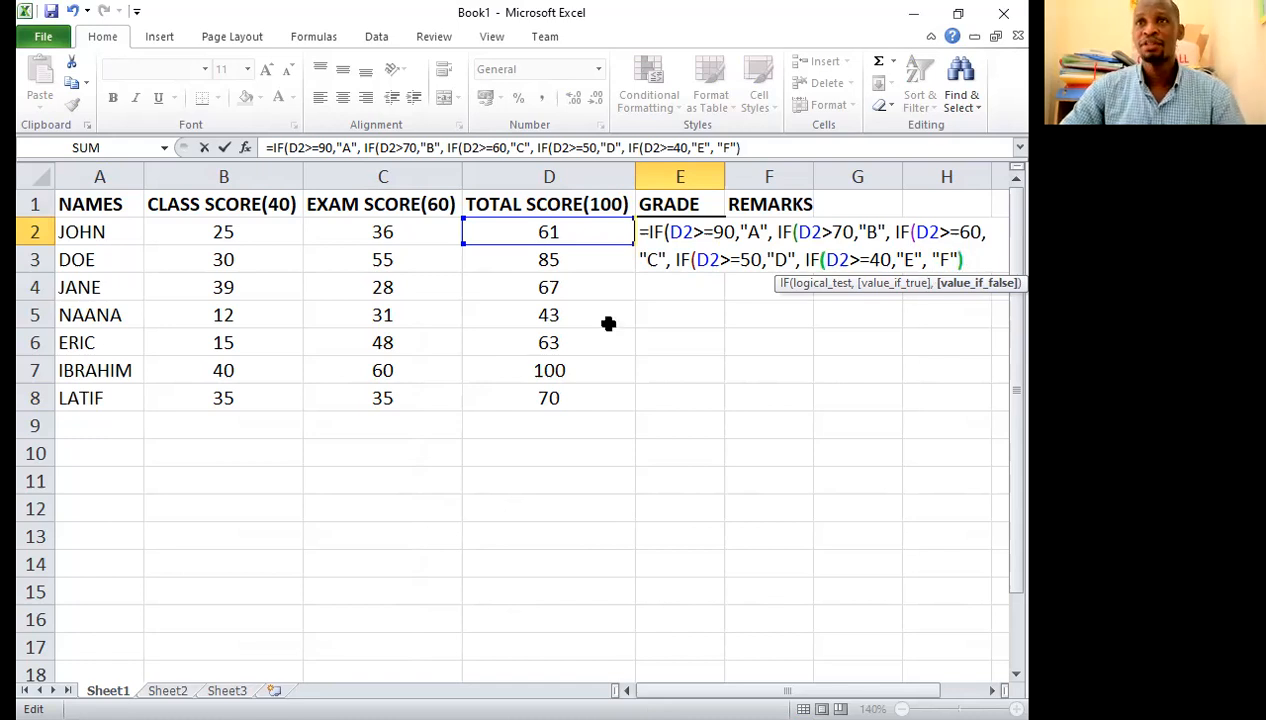
pyautogui.write('))))')
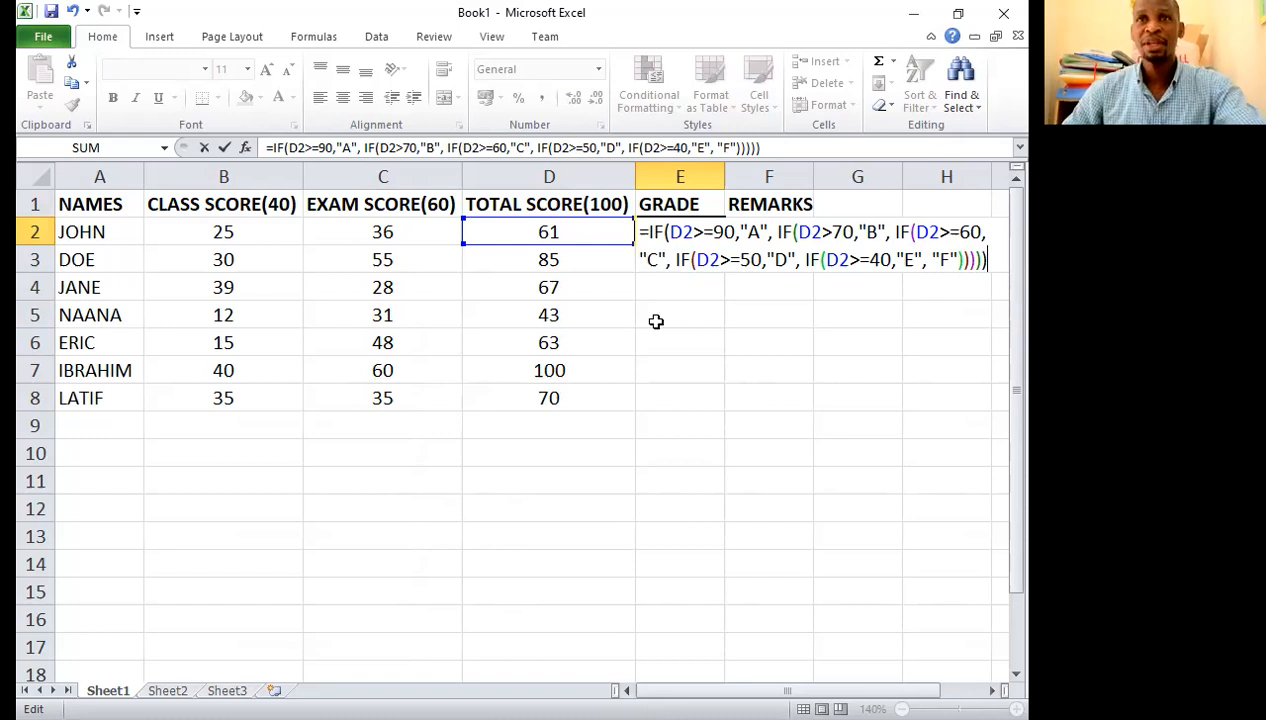
pyautogui.press('Return')
# Step: Fill the grade formula from E2 down to E8
pyautogui.click(678, 229)
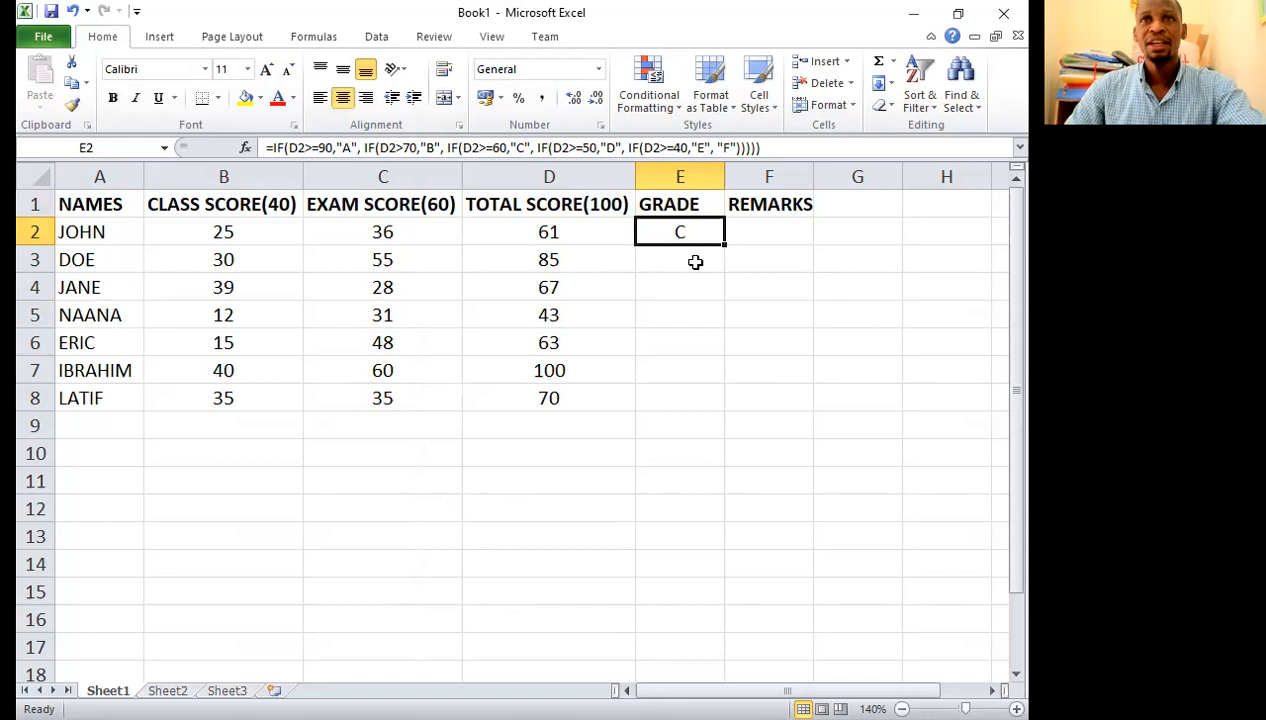
pyautogui.click(695, 261)
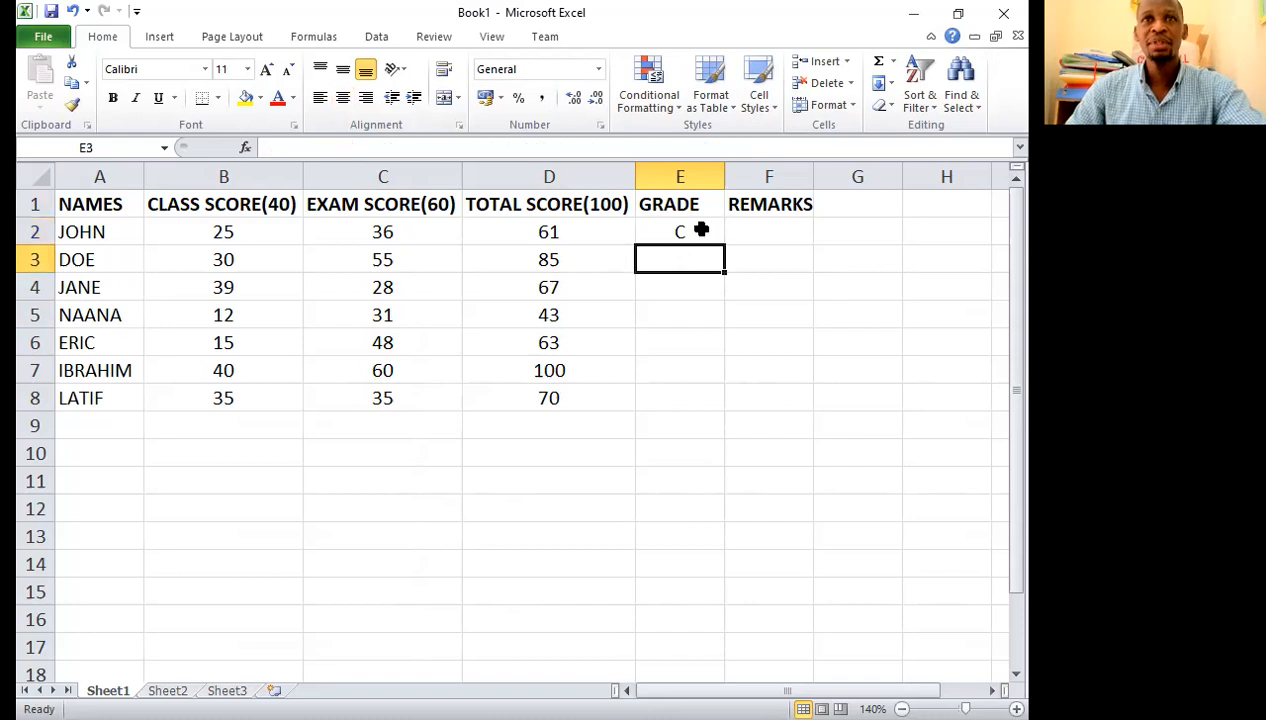
pyautogui.click(701, 230)
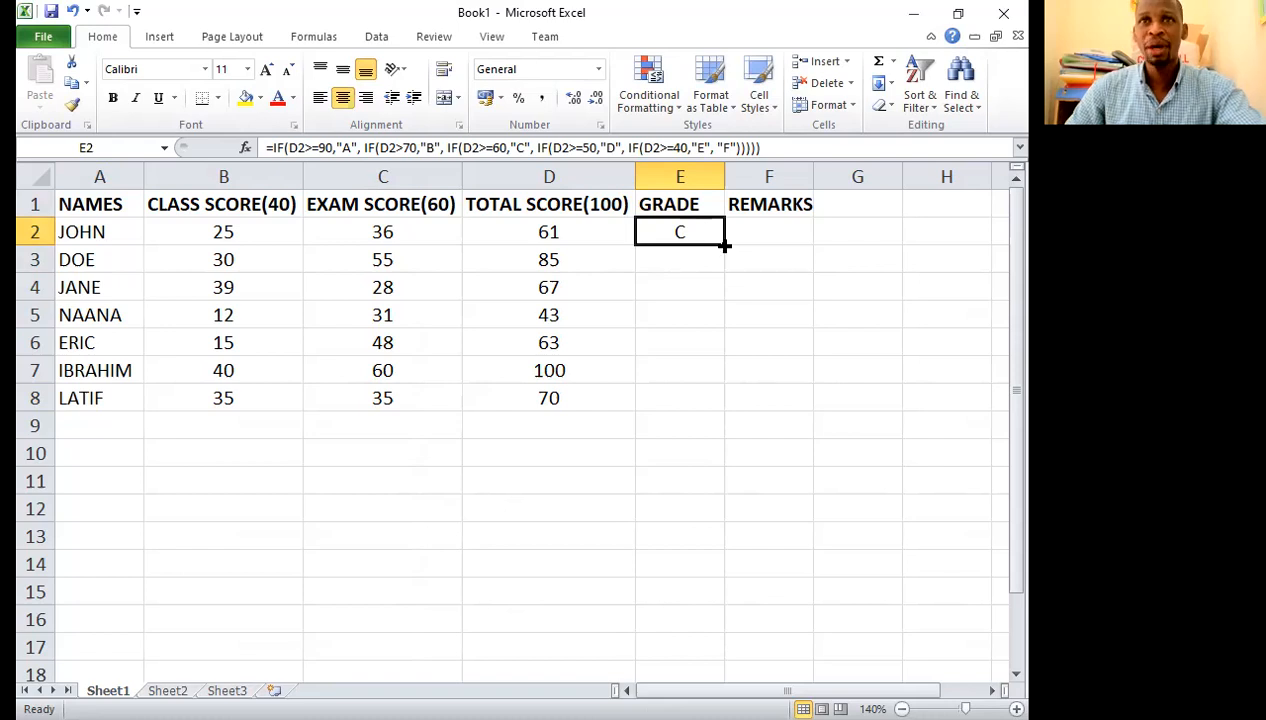
pyautogui.moveTo(724, 243); pyautogui.dragTo(728, 406)
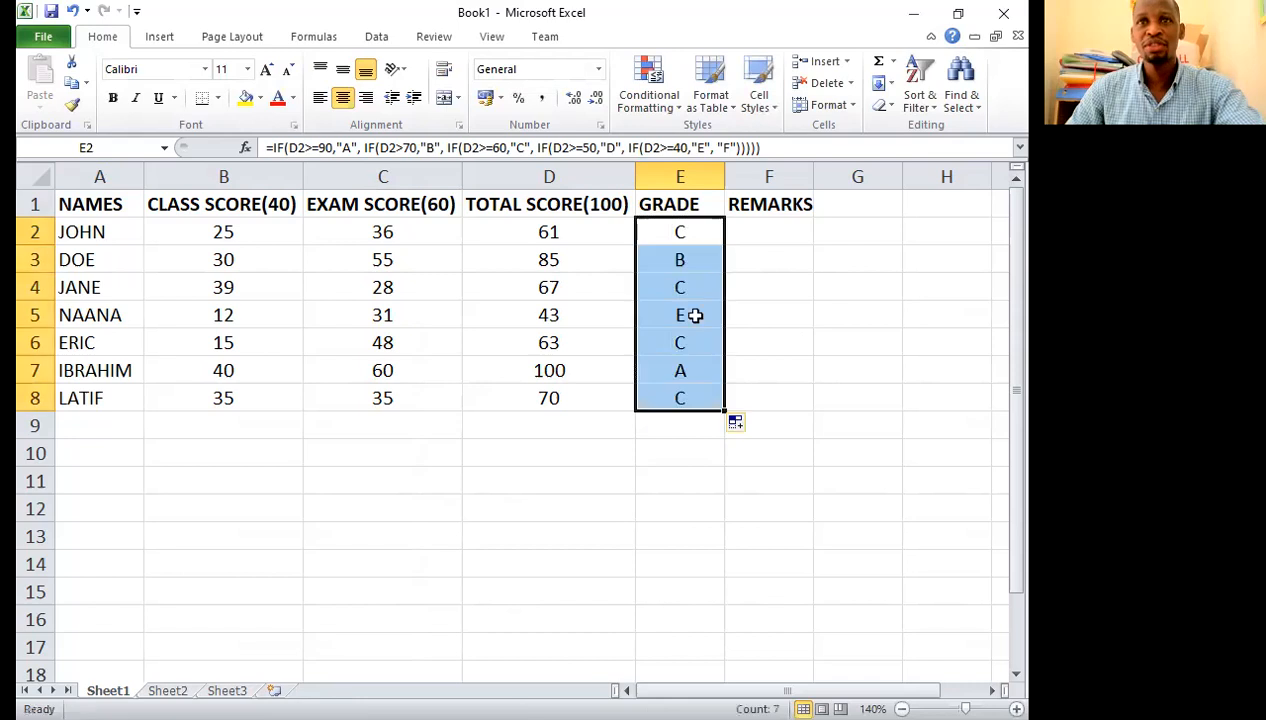
# Step: Check the filled grades in column E against the students' total scores
pyautogui.press('Down')
pyautogui.press('Down')
pyautogui.press('Down')
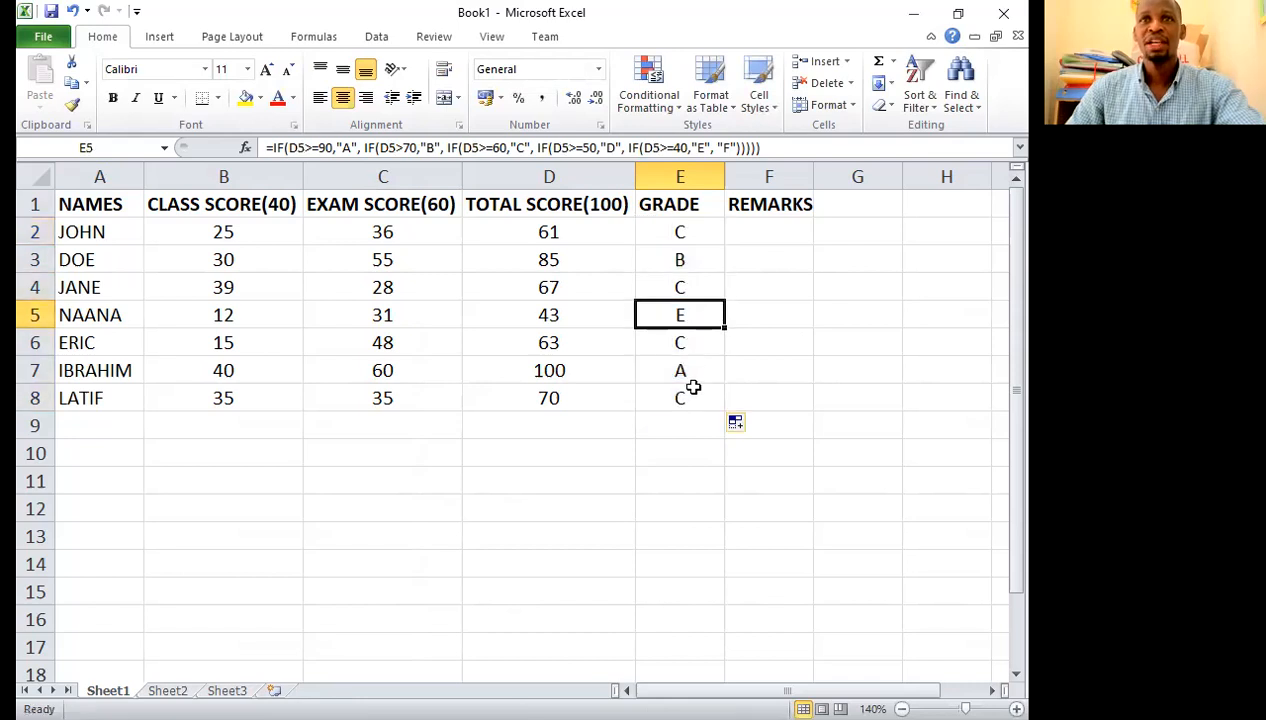
pyautogui.press('Down')
pyautogui.press('Down')
pyautogui.click(701, 241)
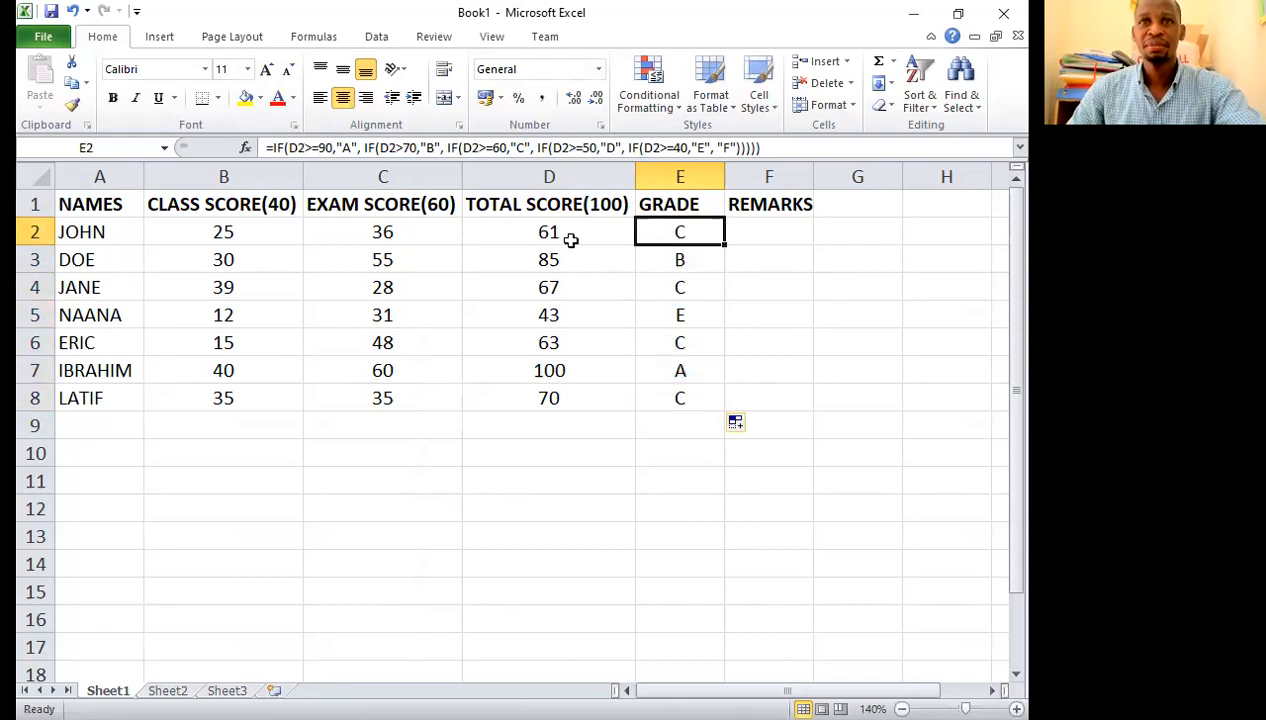
pyautogui.click(544, 312)
# Step: Add another student's name in A9 with class score 12 and exam score 15
pyautogui.click(108, 426)
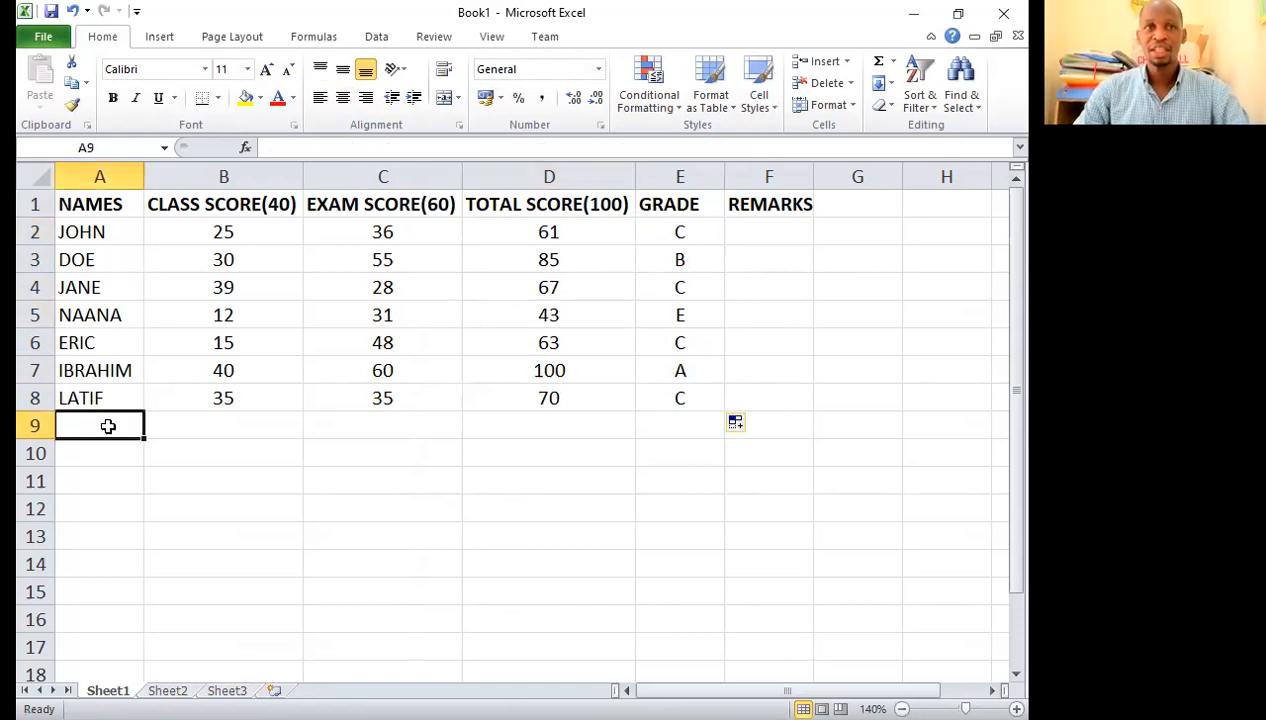
pyautogui.write('K')
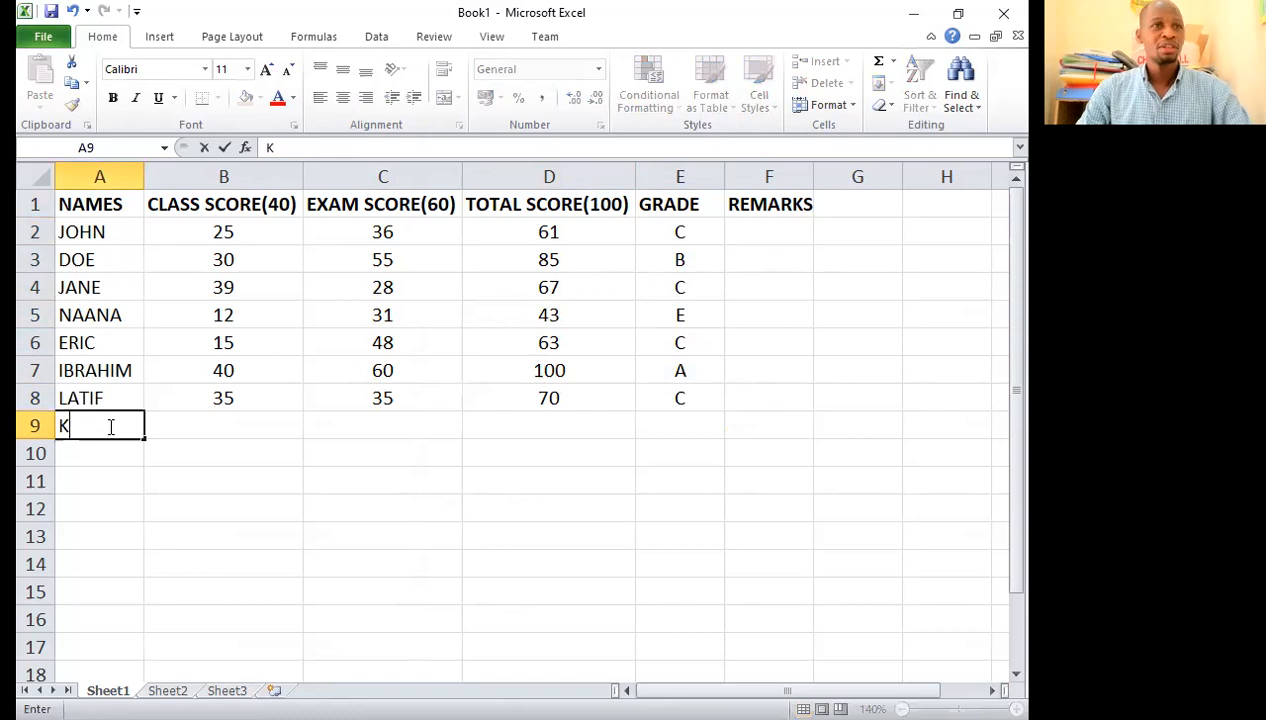
pyautogui.write('WAME')
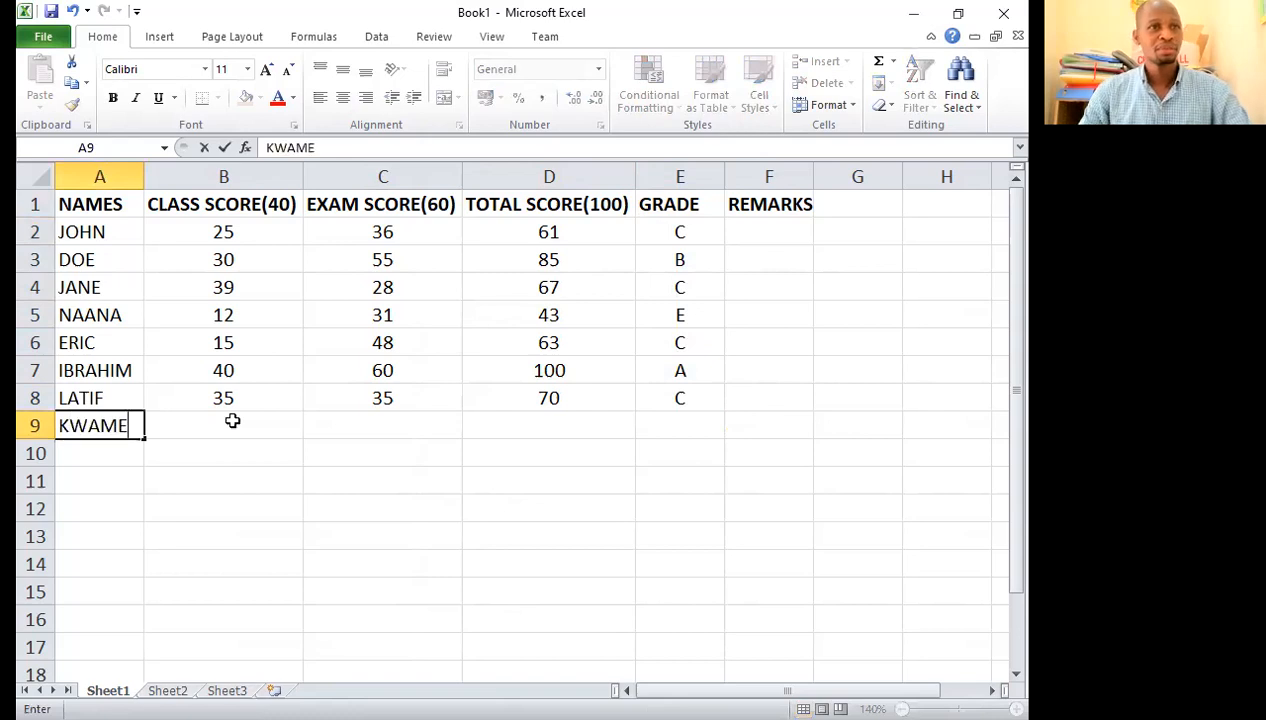
pyautogui.click(233, 421)
pyautogui.write('12')
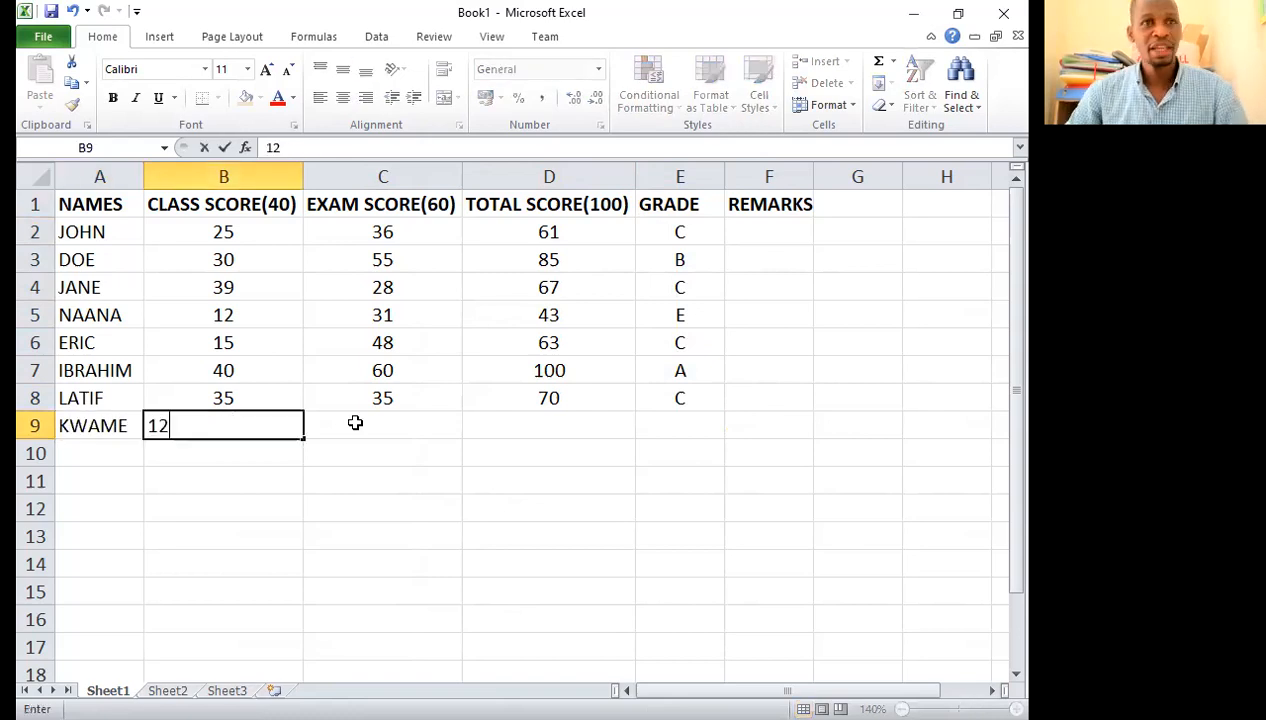
pyautogui.click(355, 423)
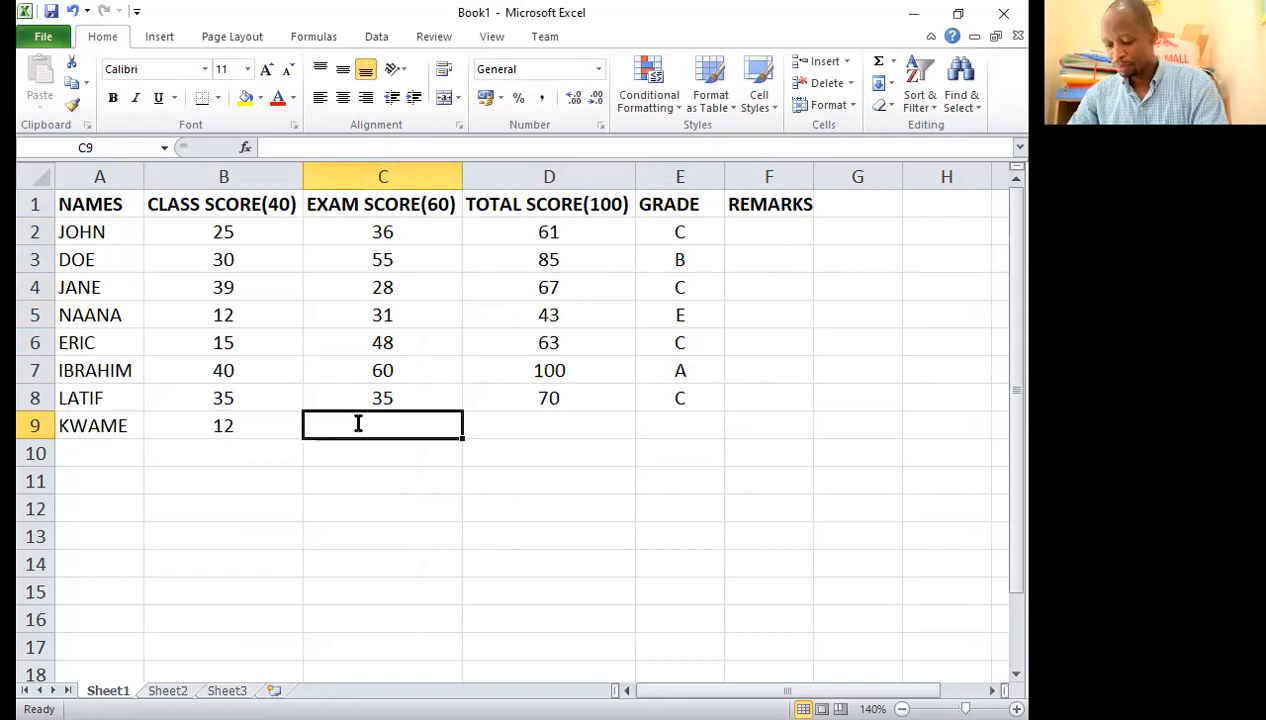
pyautogui.write('15')
pyautogui.press('Tab')
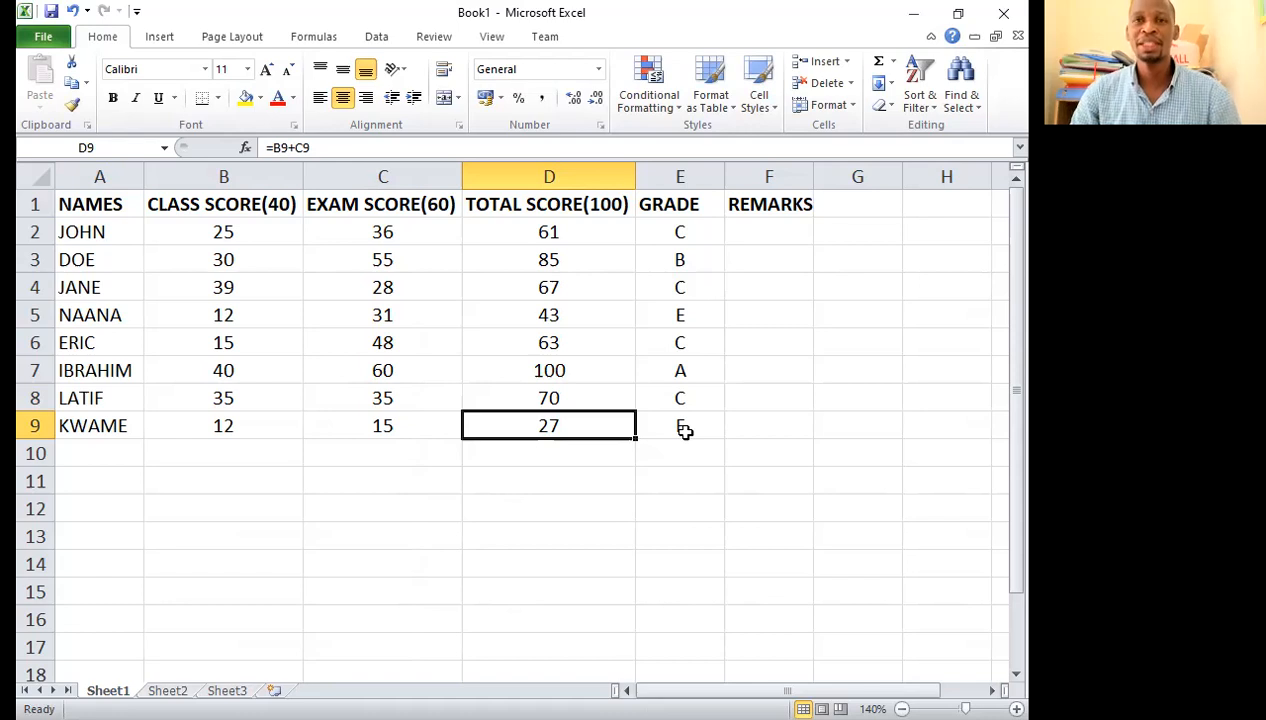
# Step: Begin the first student's remarks formula in F2 with an IF that returns "EXCELLENT" when D2="A"
pyautogui.click(792, 226)
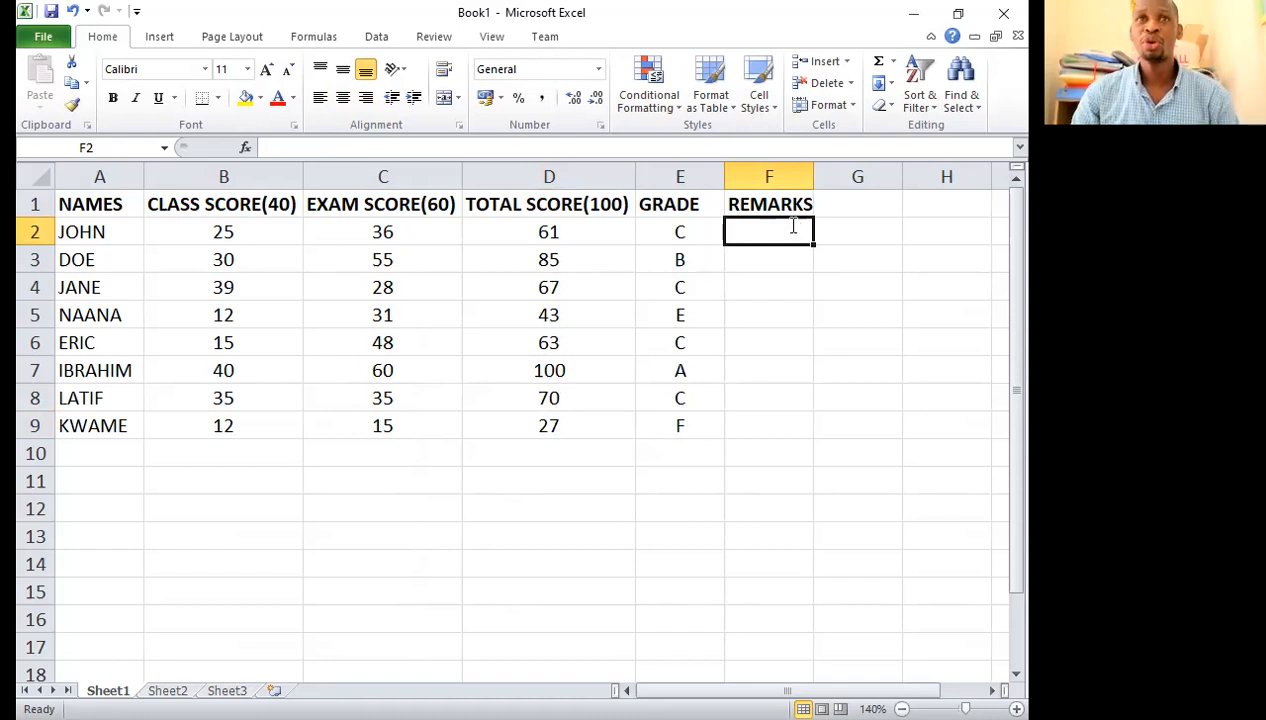
pyautogui.write('=')
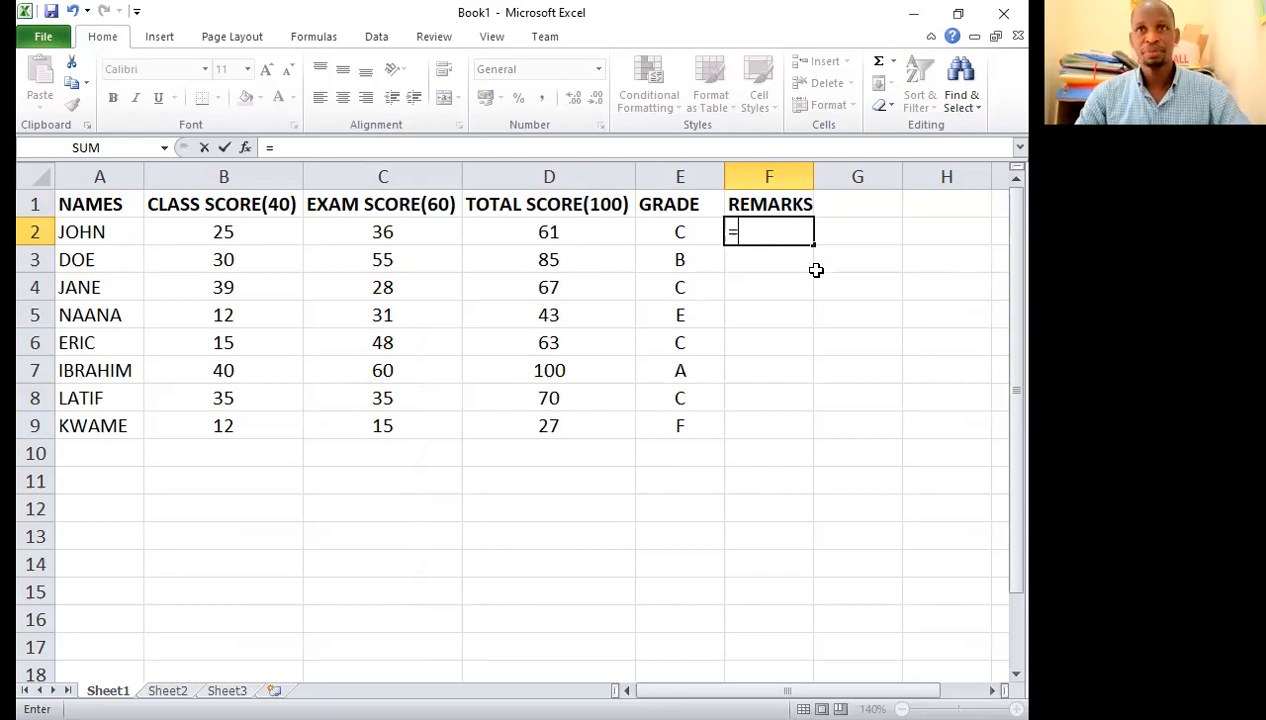
pyautogui.write('IF(D2=')
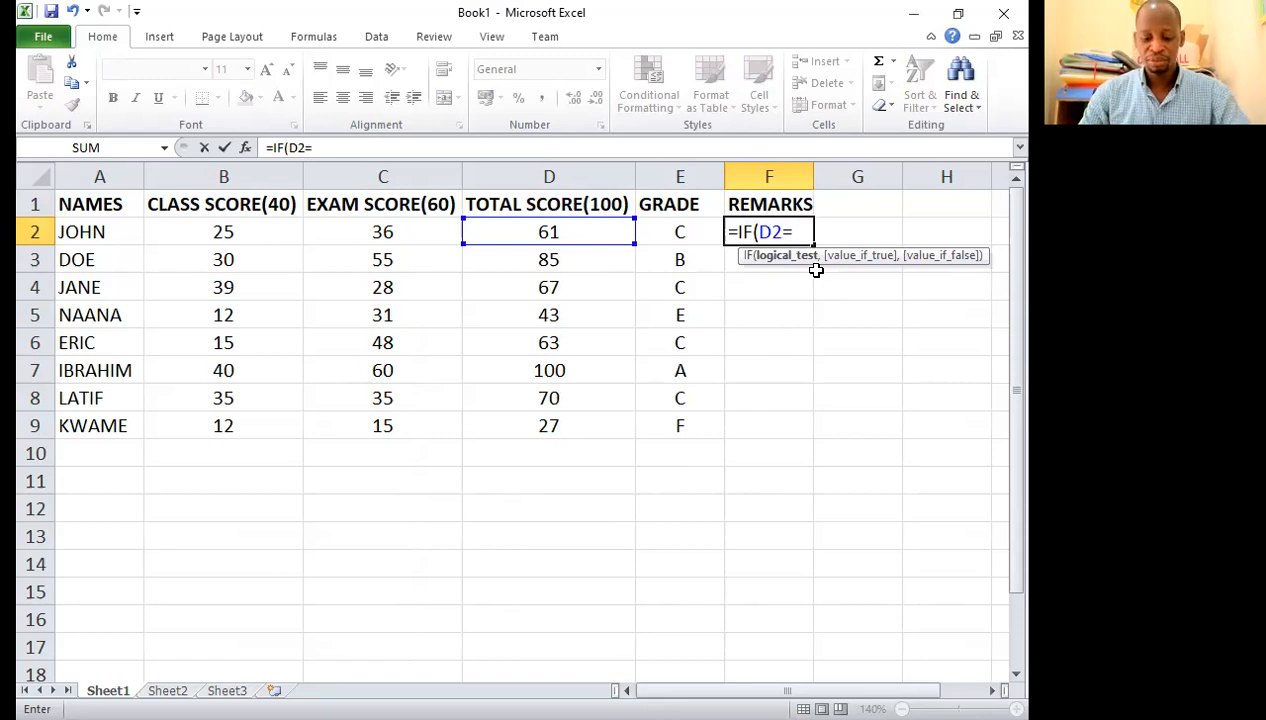
pyautogui.write('A')
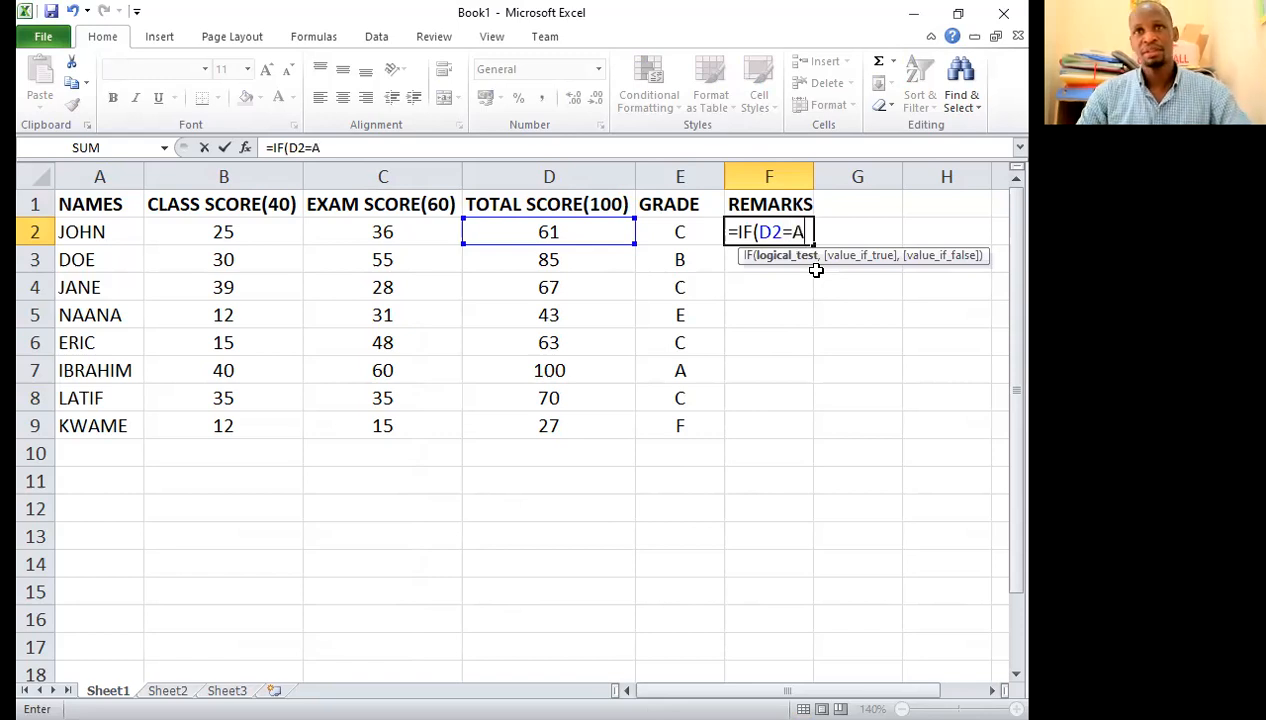
pyautogui.press('BackSpace')
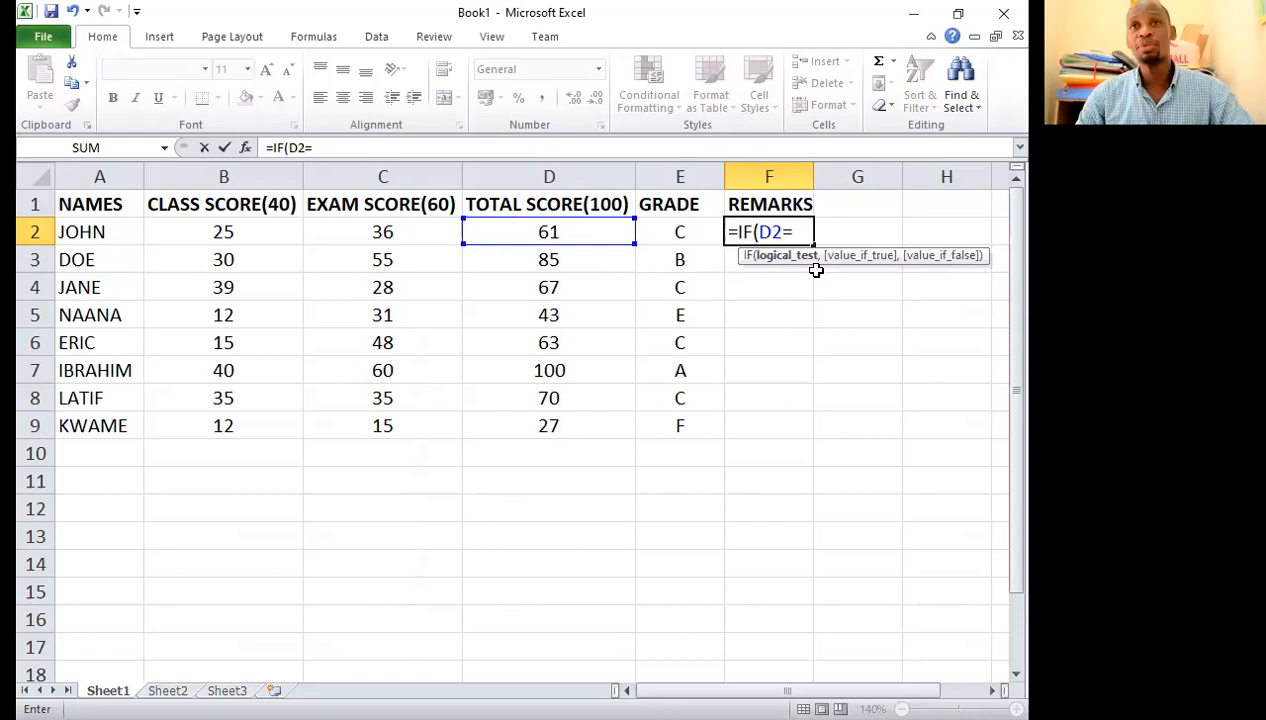
pyautogui.write('"A","')
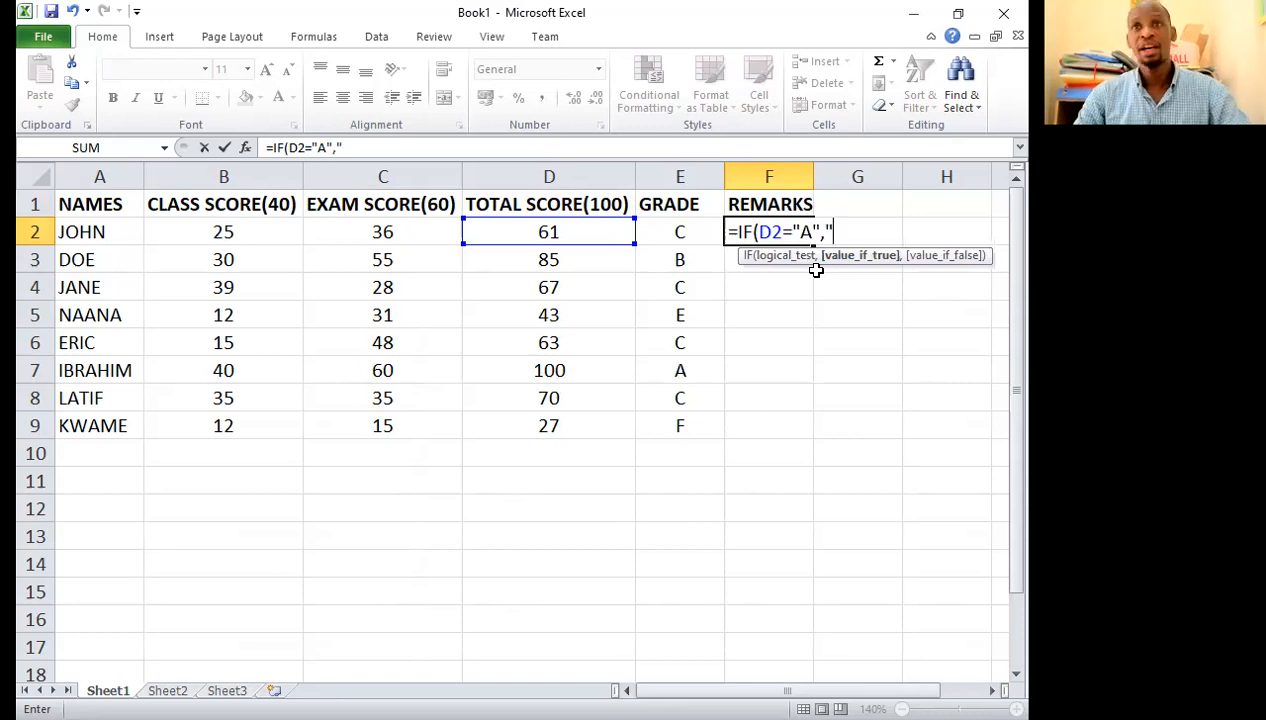
pyautogui.write('EXC')
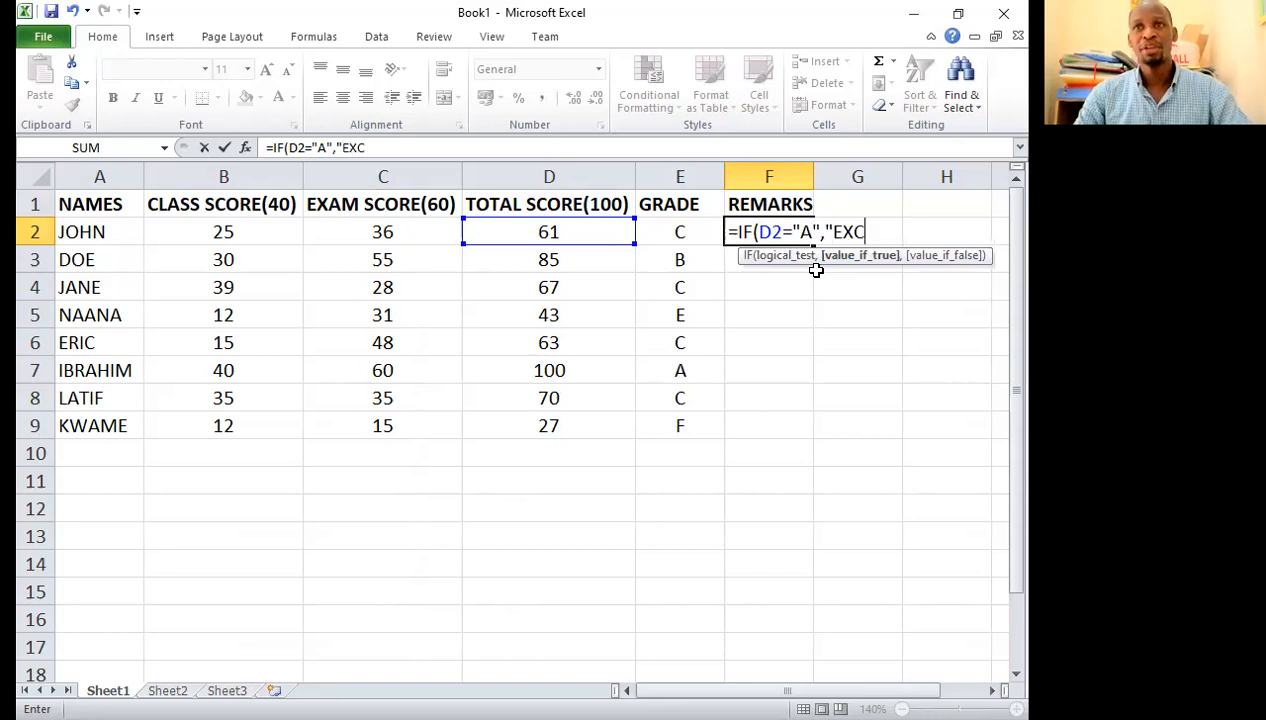
pyautogui.write('ELLENT"')
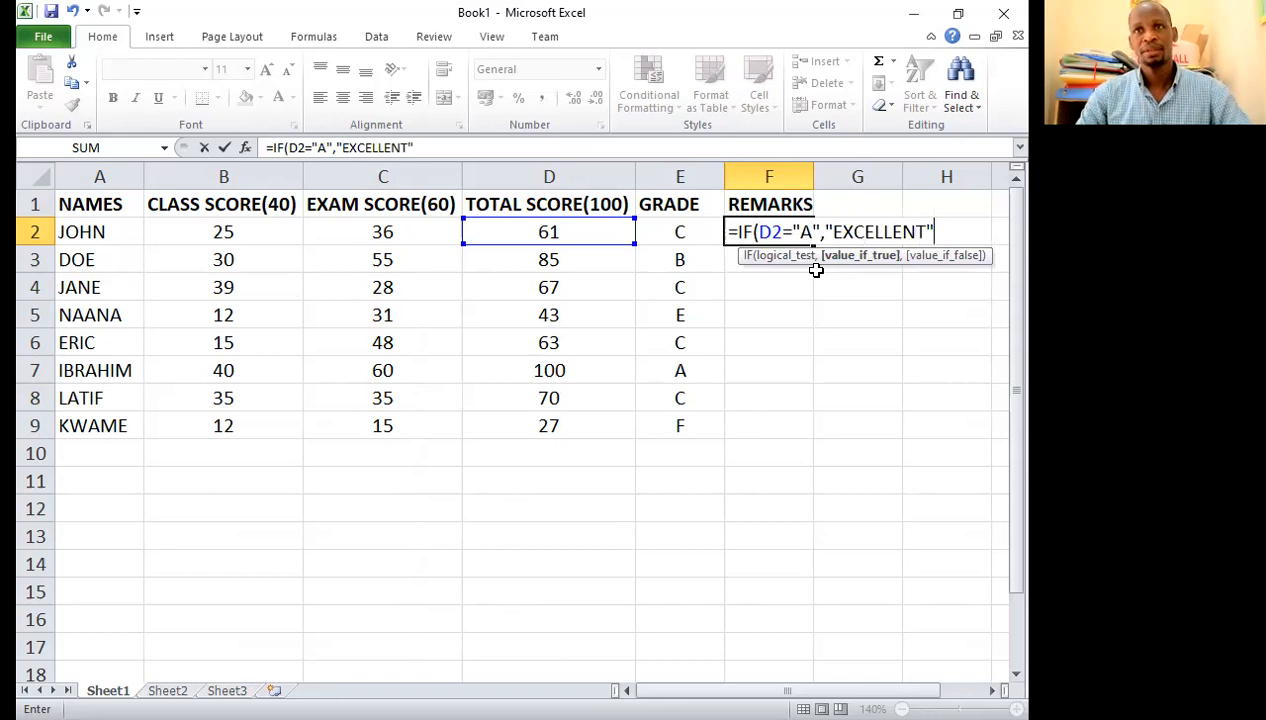
pyautogui.write(',')
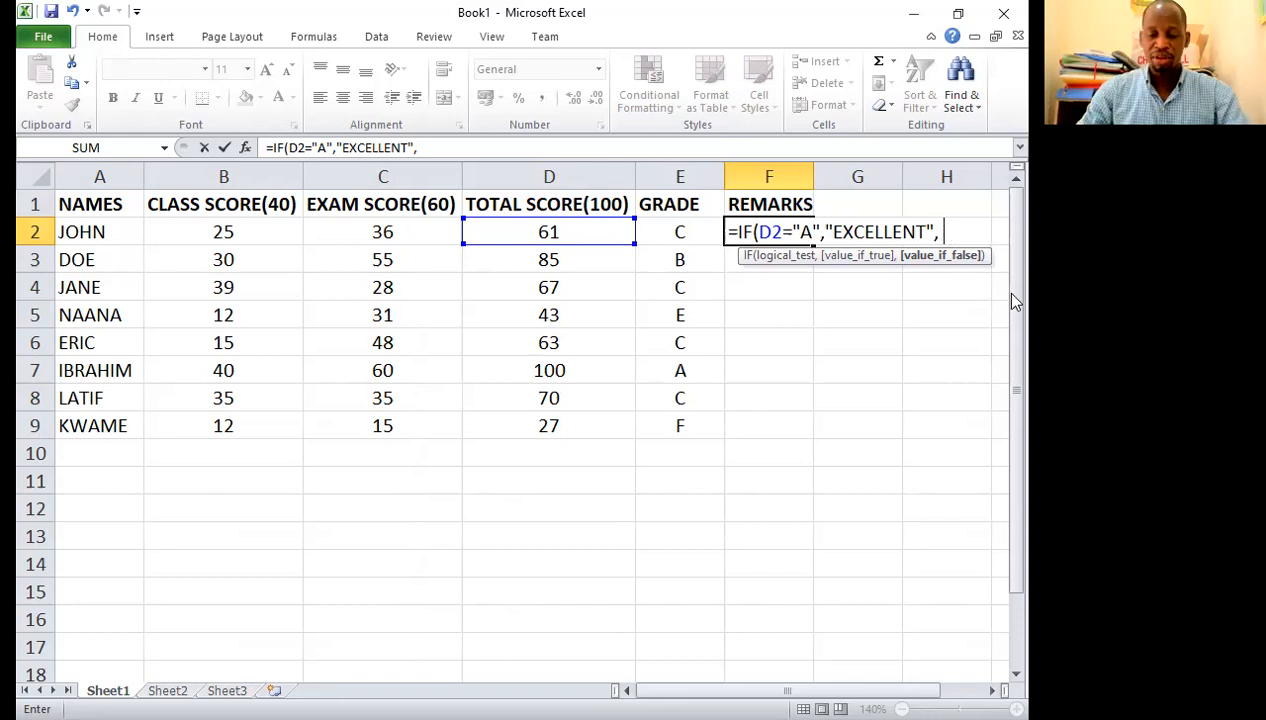
# Step: Change the F2 formula's test to E2="A" and nest IFs on E2 returning "VERY GOOD" for "B", "GOOD" for "C" and "AVERAGE" for "D"
pyautogui.write('IF')
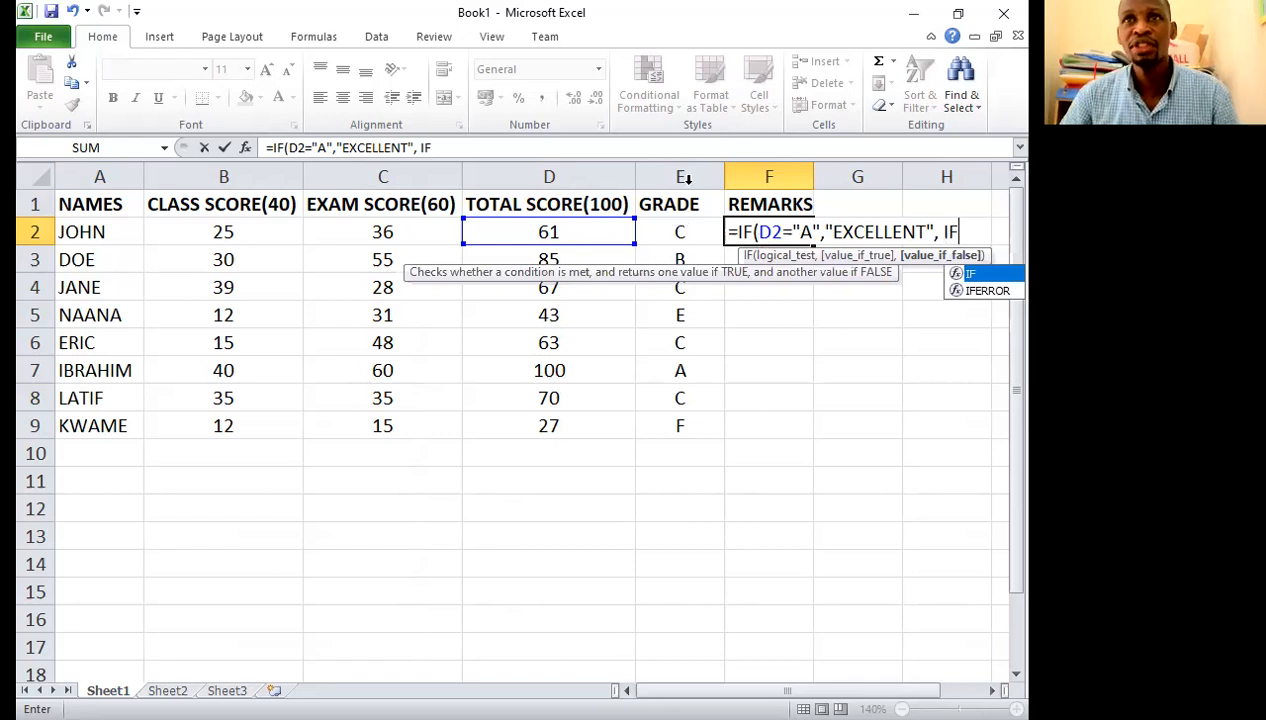
pyautogui.write('(')
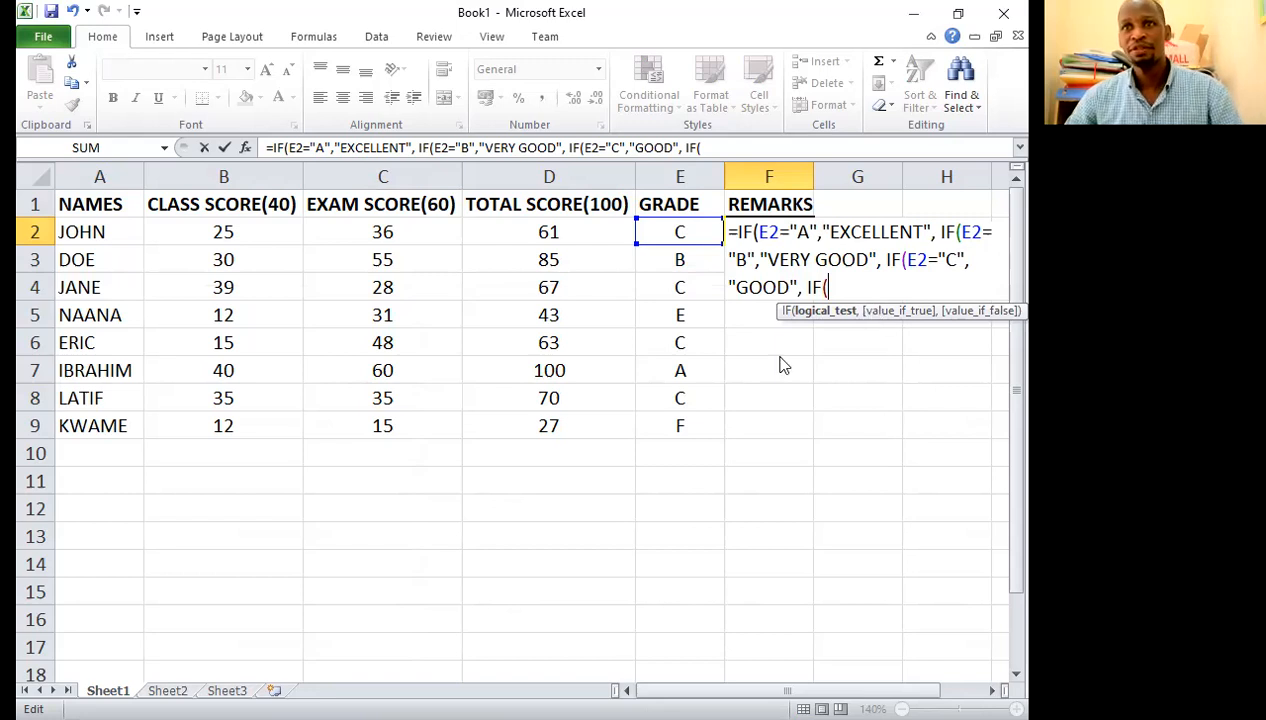
pyautogui.write('E2="D","AVERAGE", IF(')
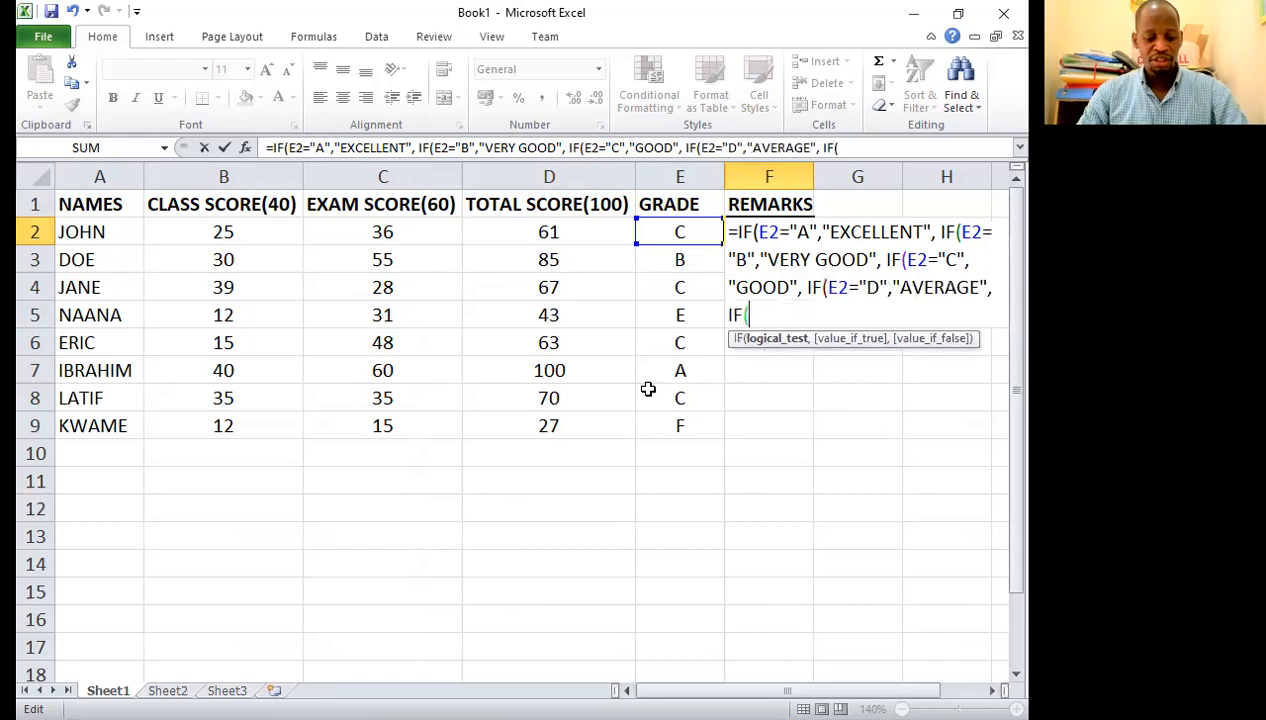
pyautogui.write('E2=')
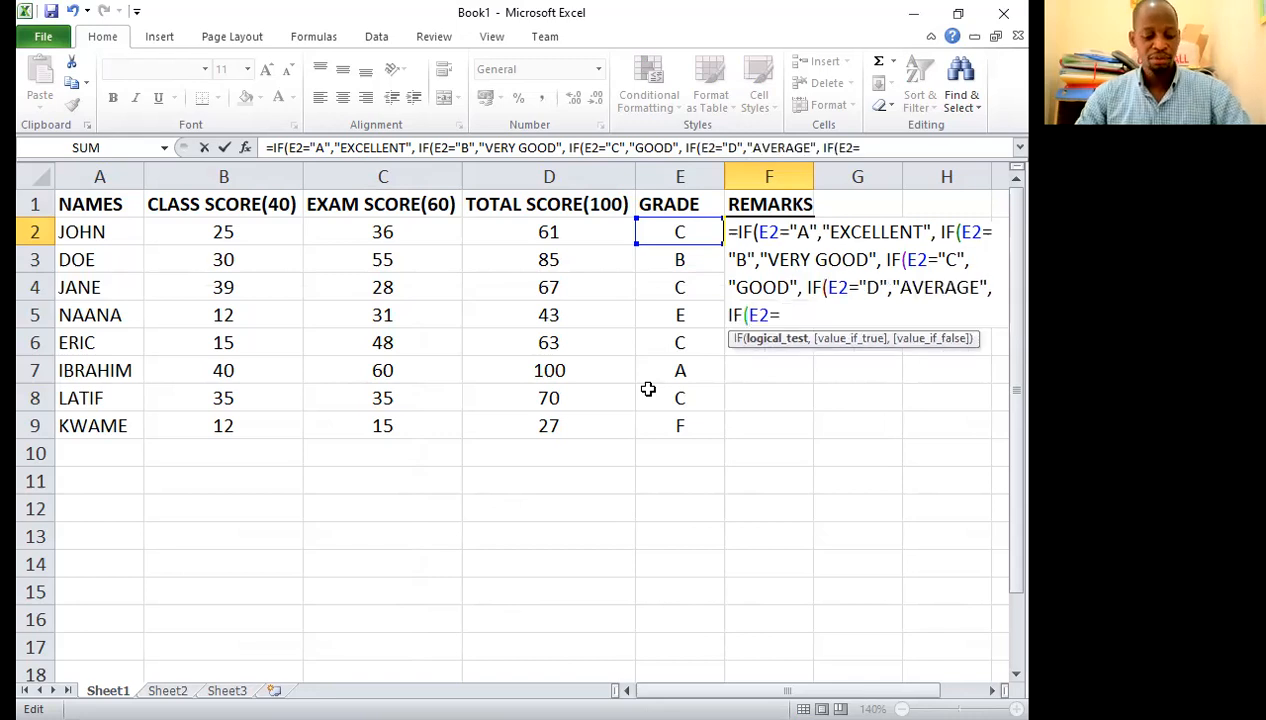
pyautogui.write('"')
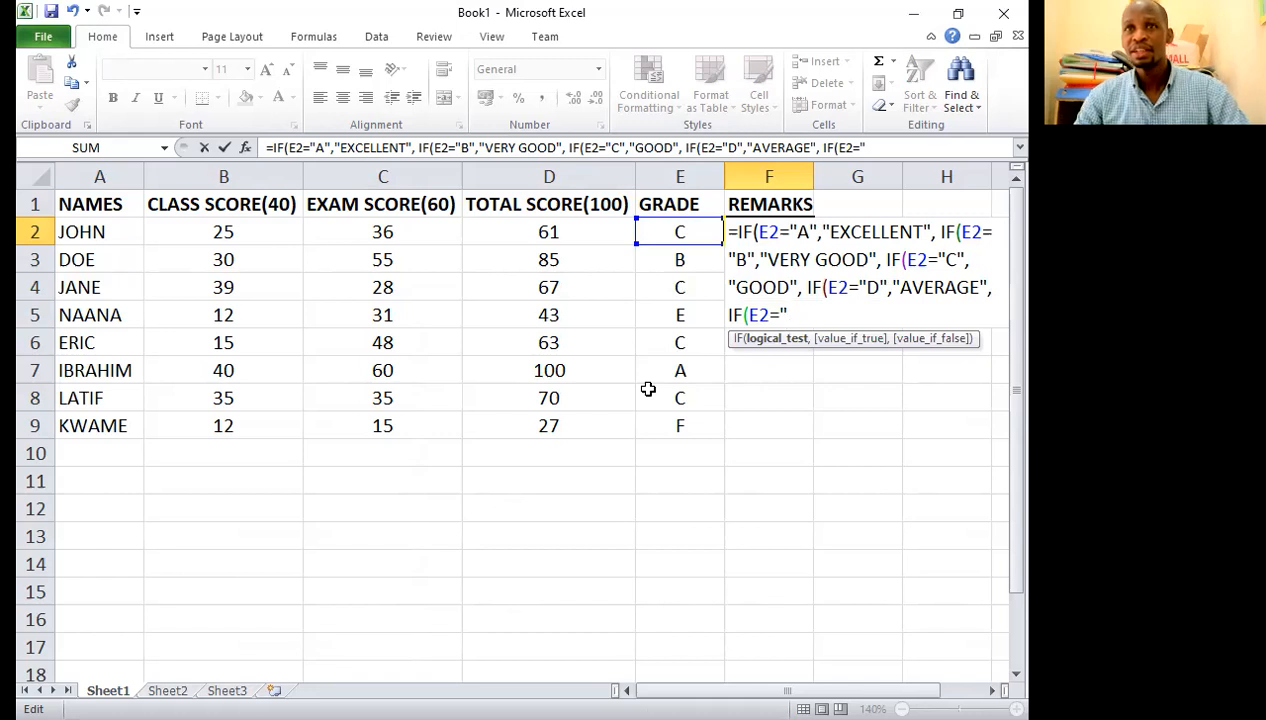
pyautogui.write('E"')
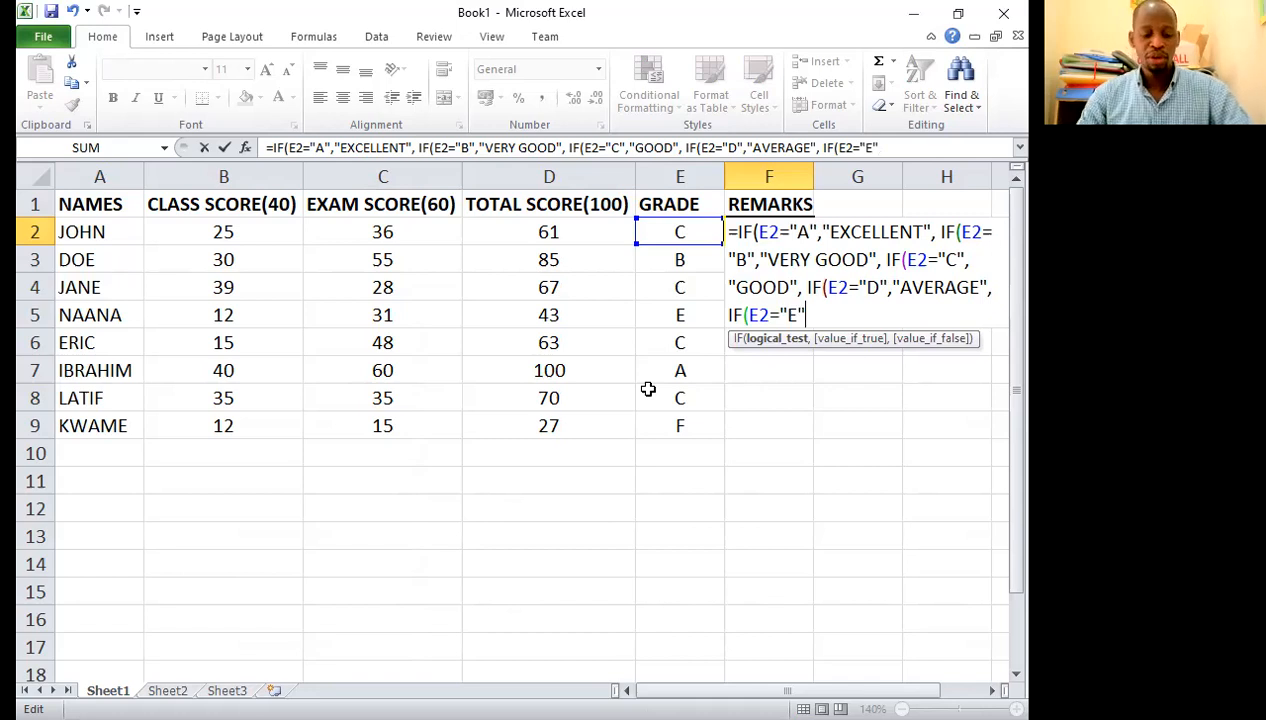
pyautogui.write(',"')
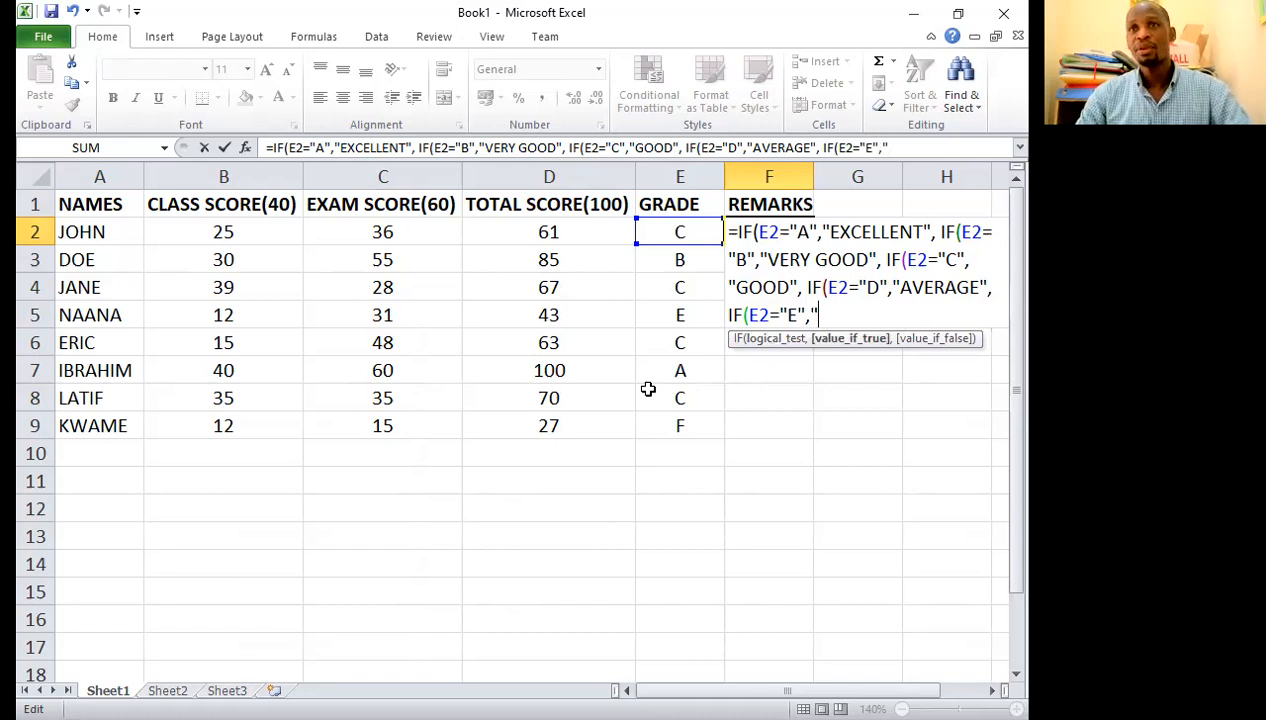
pyautogui.write('BELOW')
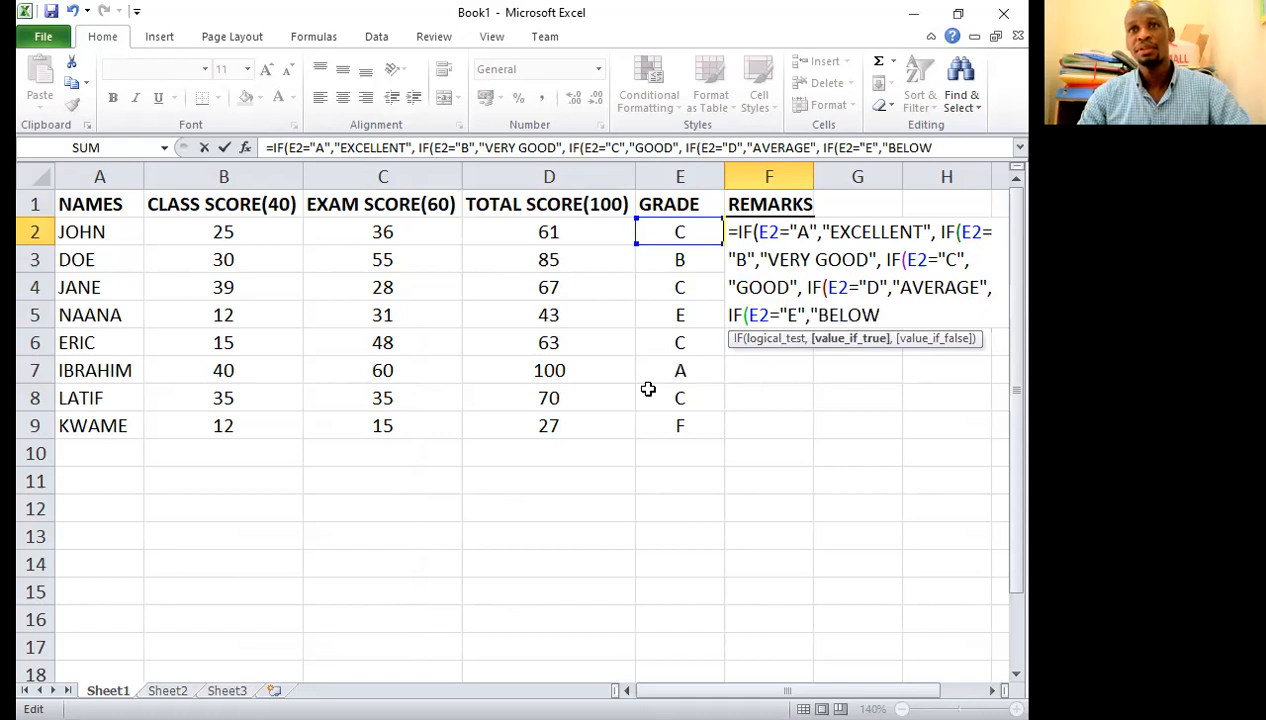
pyautogui.write(' AVERAGE",')
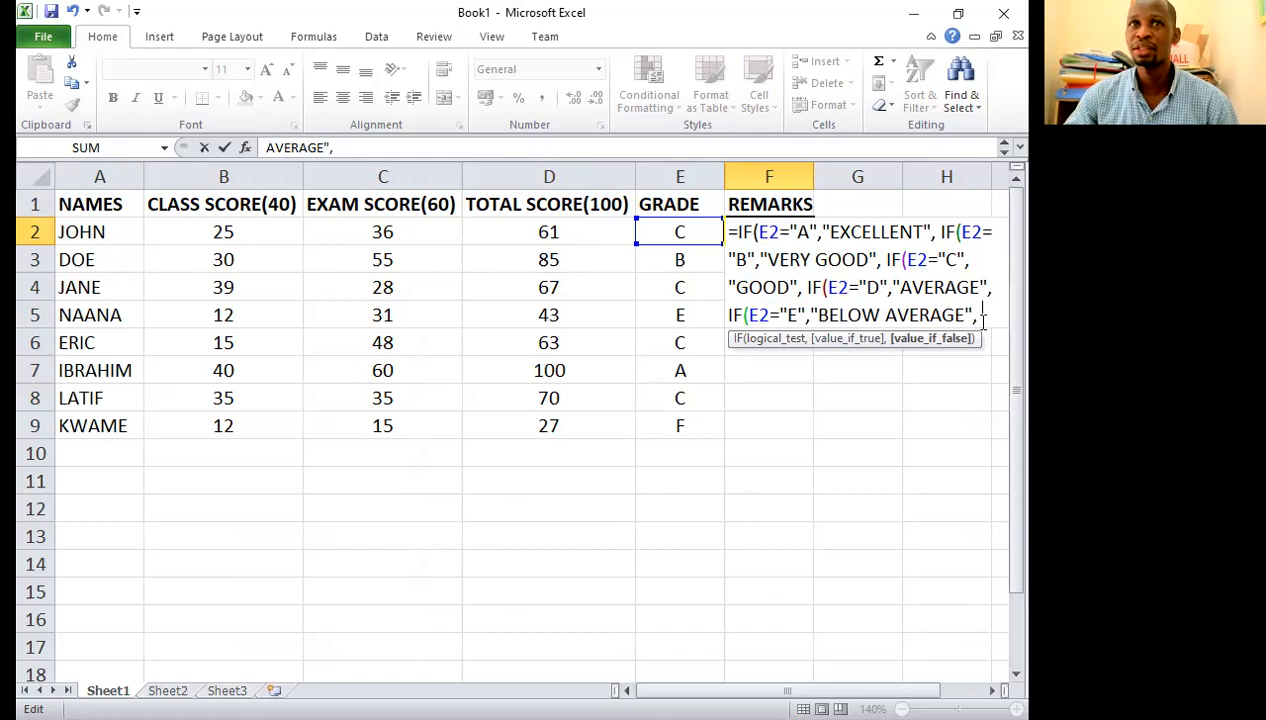
# Step: Finish the F2 remarks formula with "F" as the final value-if-false, close all five IFs and enter it
pyautogui.write('"F')
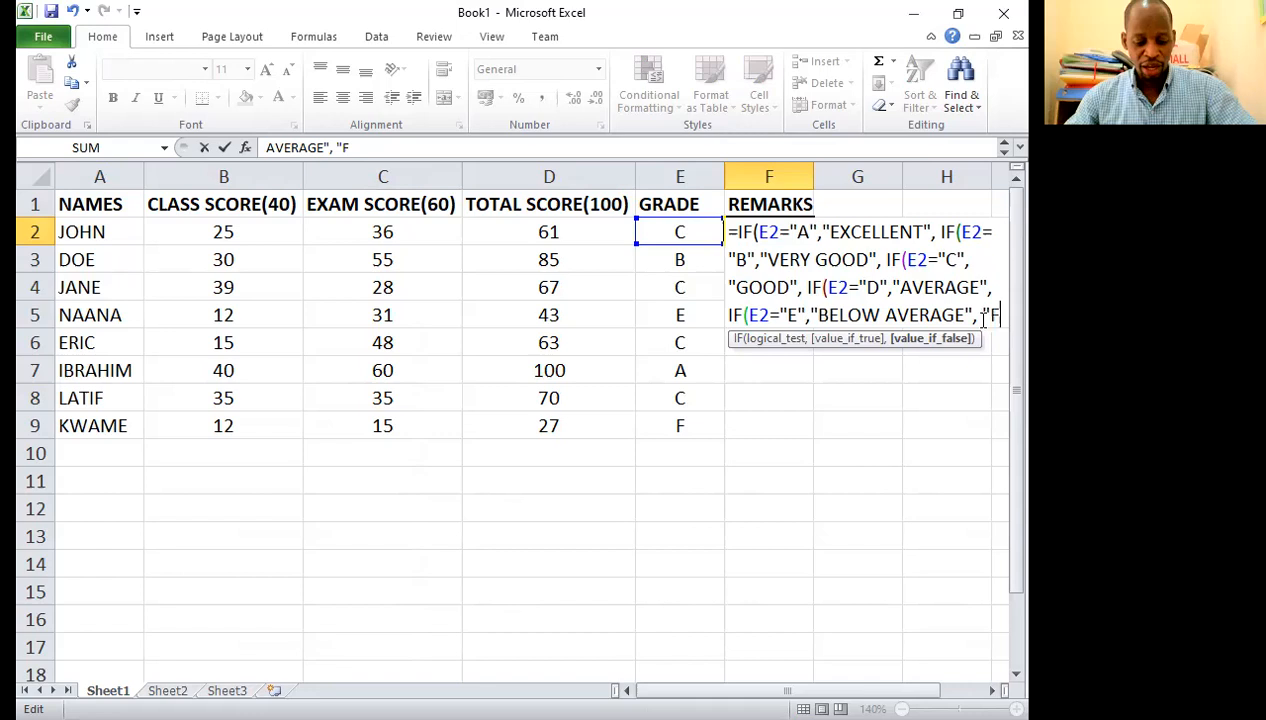
pyautogui.write('"')
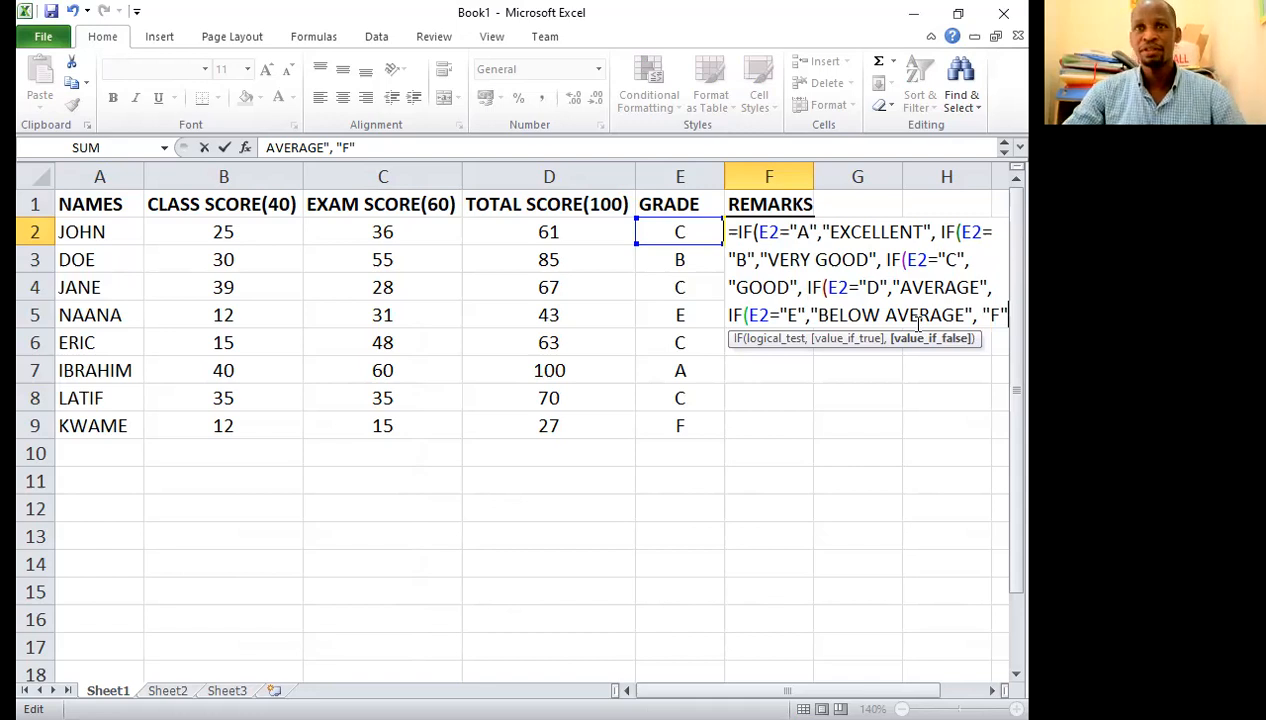
pyautogui.write(')))))')
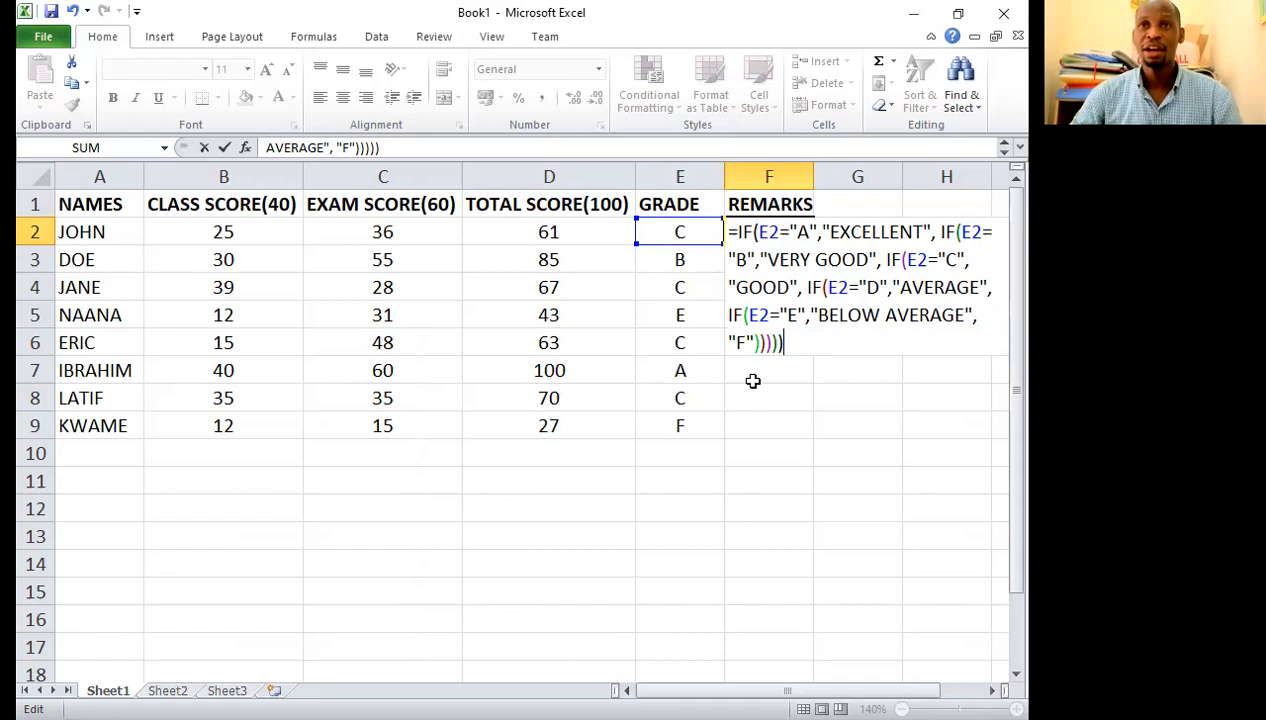
pyautogui.press('Return')
# Step: Fill the remarks formula, centred in its cell, from F2 down to F9 and widen column F to fit the text
pyautogui.click(765, 233)
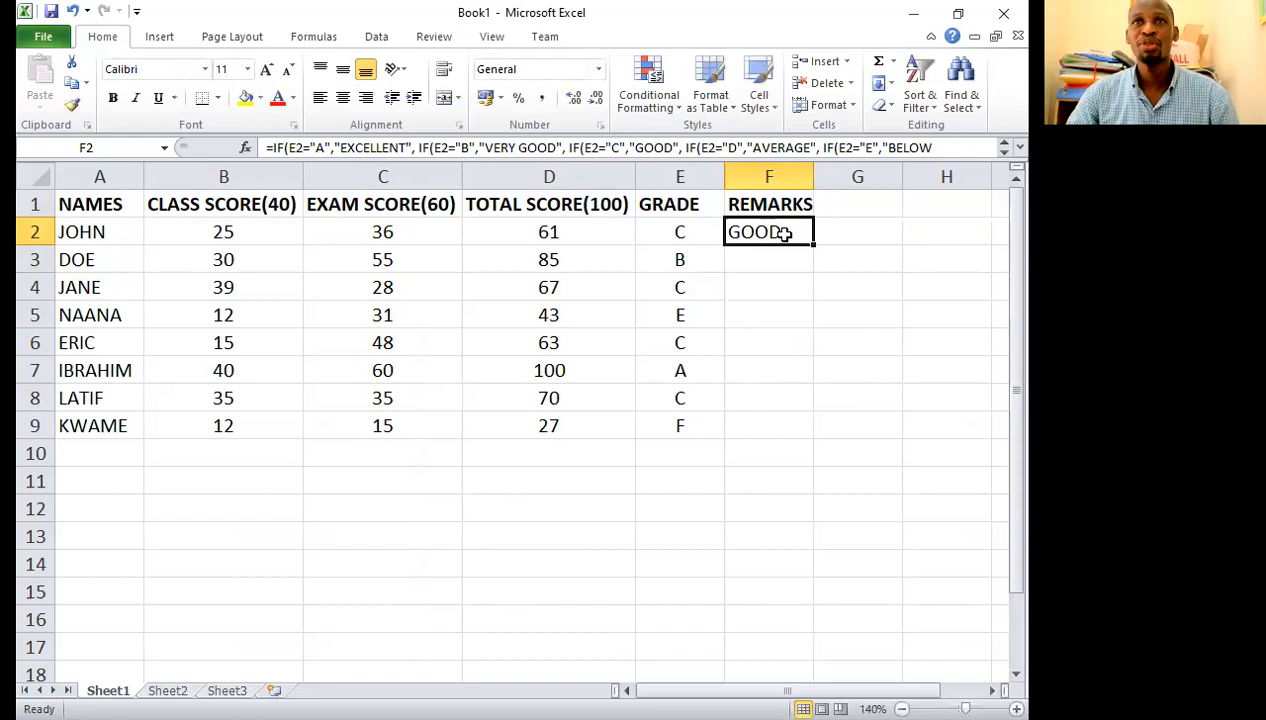
pyautogui.click(343, 96)
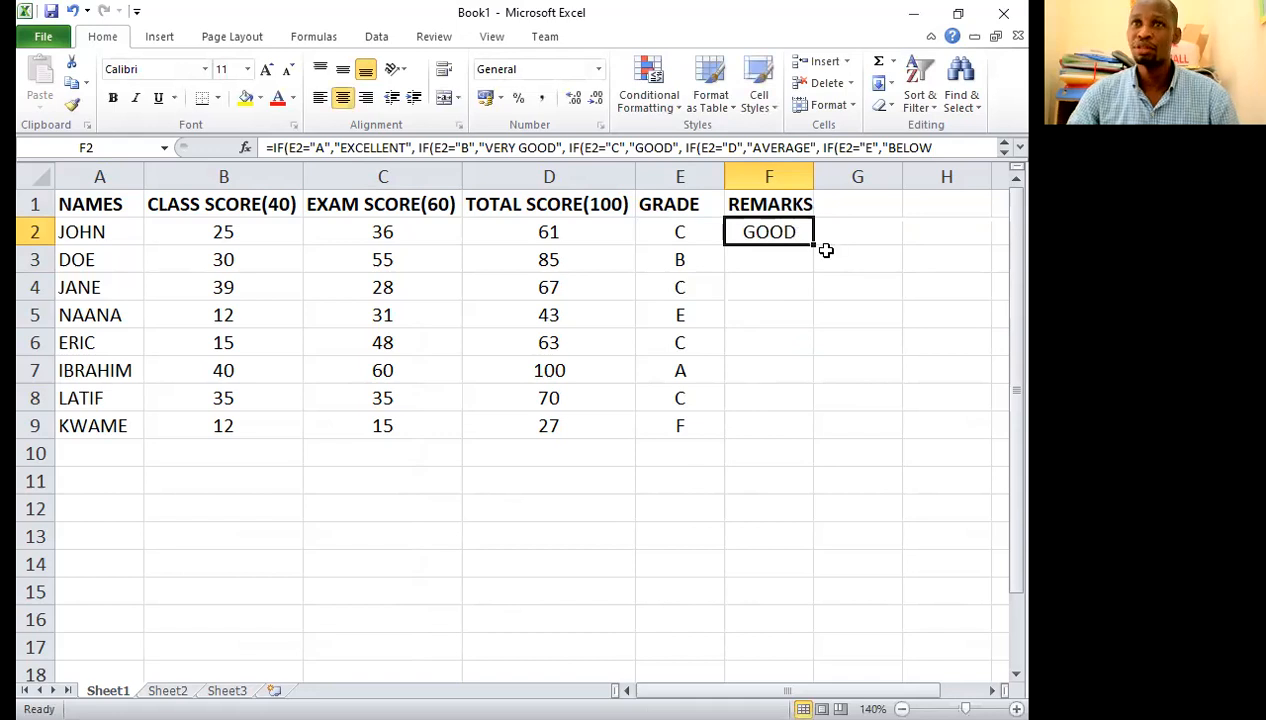
pyautogui.moveTo(806, 243); pyautogui.dragTo(820, 422)
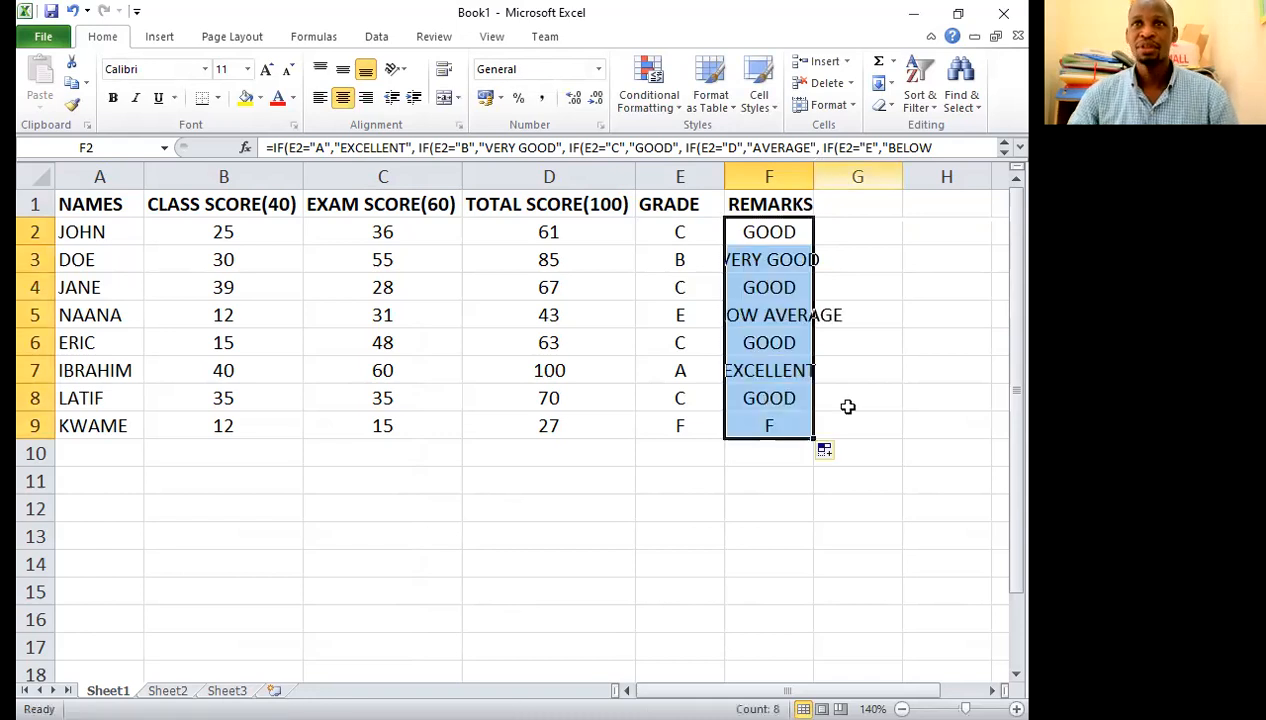
pyautogui.click(821, 427)
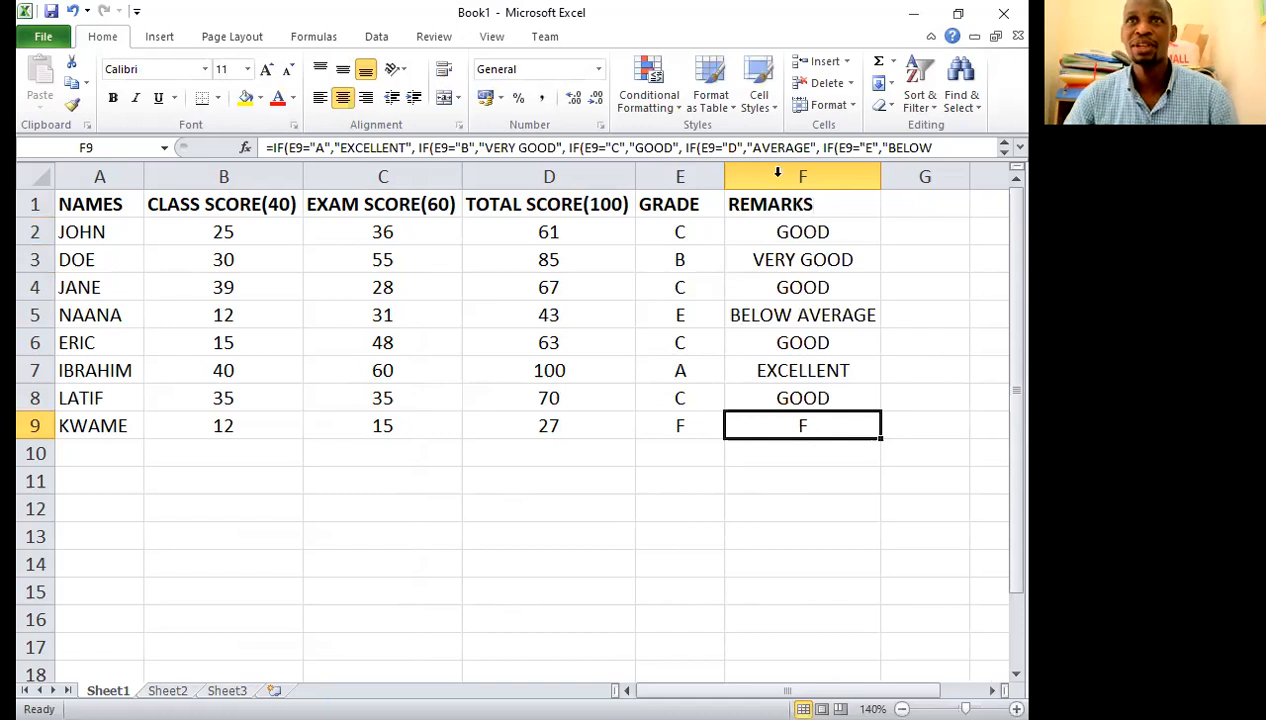
# Step: Change the final value-if-false in the F2 remarks formula to "FAIL"
pyautogui.click(790, 232)
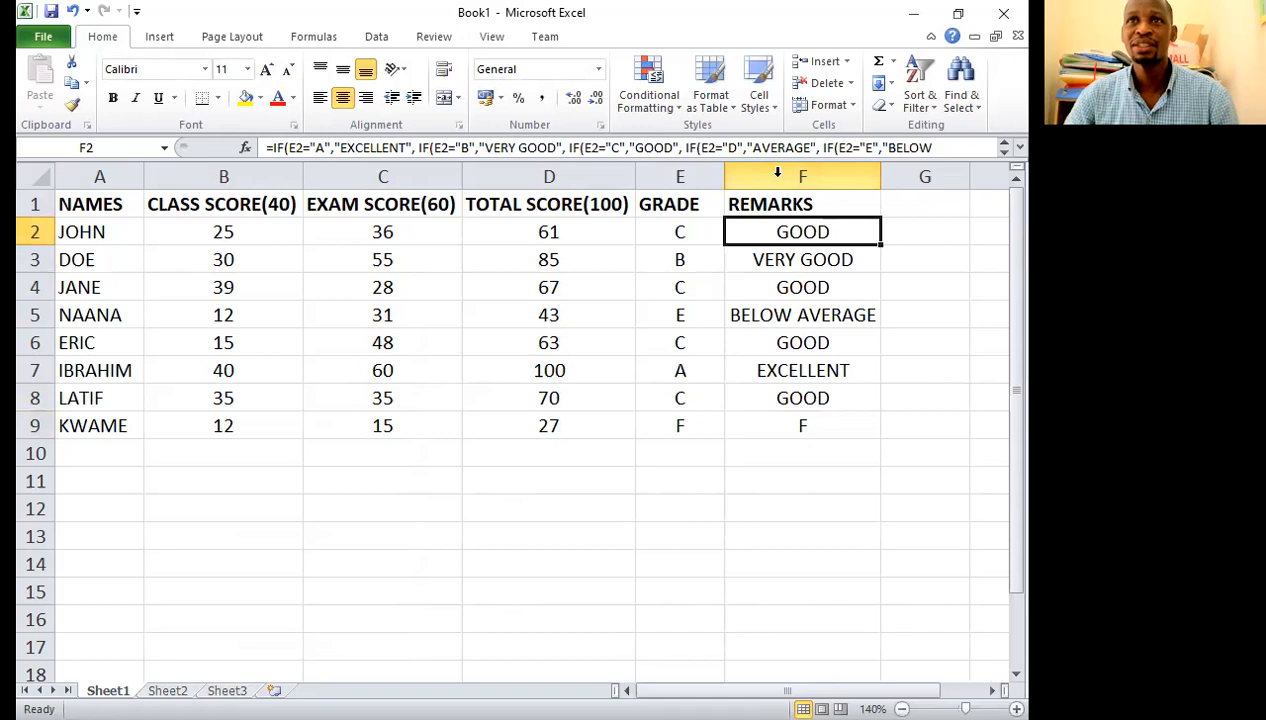
pyautogui.click(955, 149)
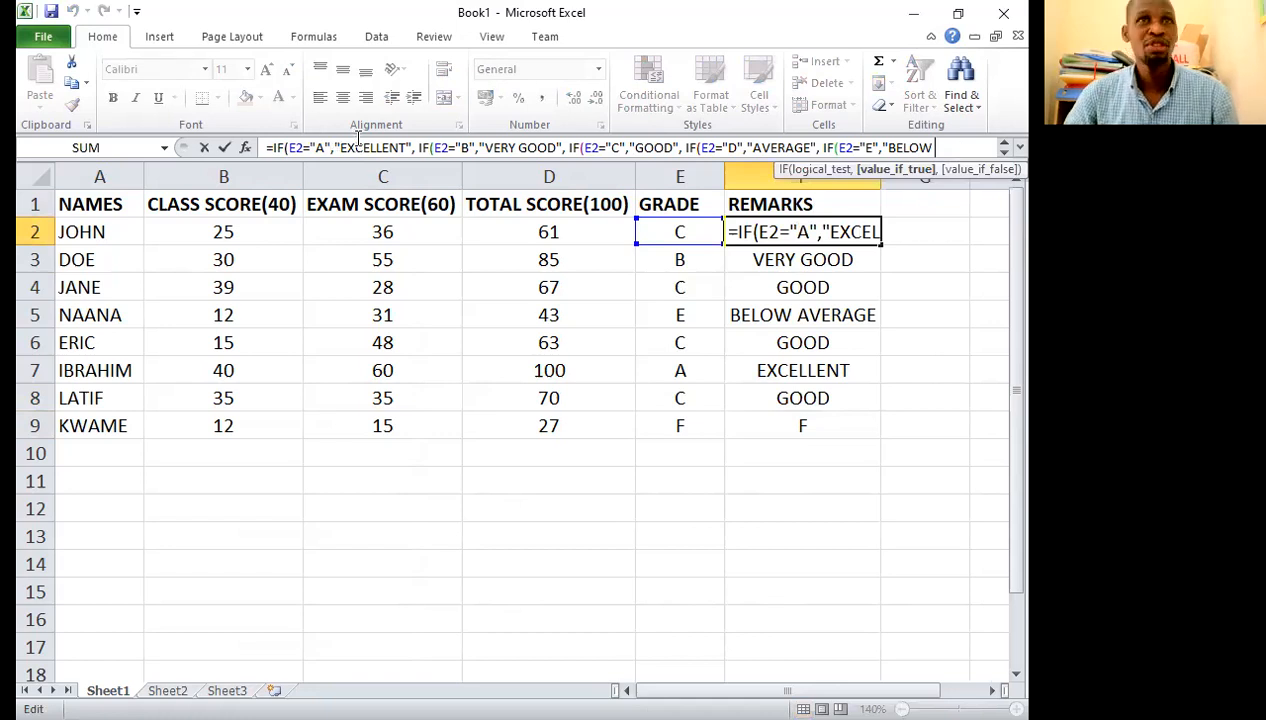
pyautogui.press('Right')
pyautogui.press('Right')
pyautogui.press('Right')
pyautogui.press('Right')
pyautogui.press('Right')
pyautogui.press('Right')
pyautogui.press('Right')
pyautogui.press('Right')
pyautogui.press('Right')
pyautogui.press('Right')
pyautogui.press('Right')
pyautogui.press('Right')
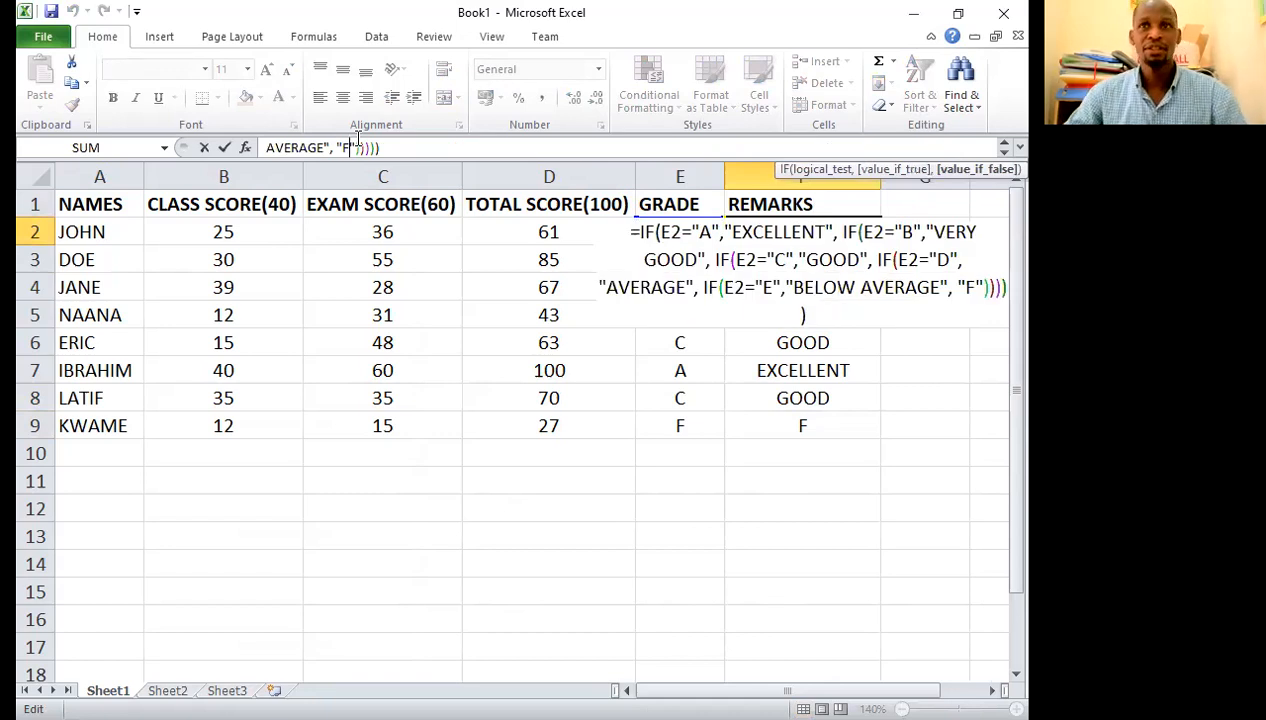
pyautogui.write('AIL')
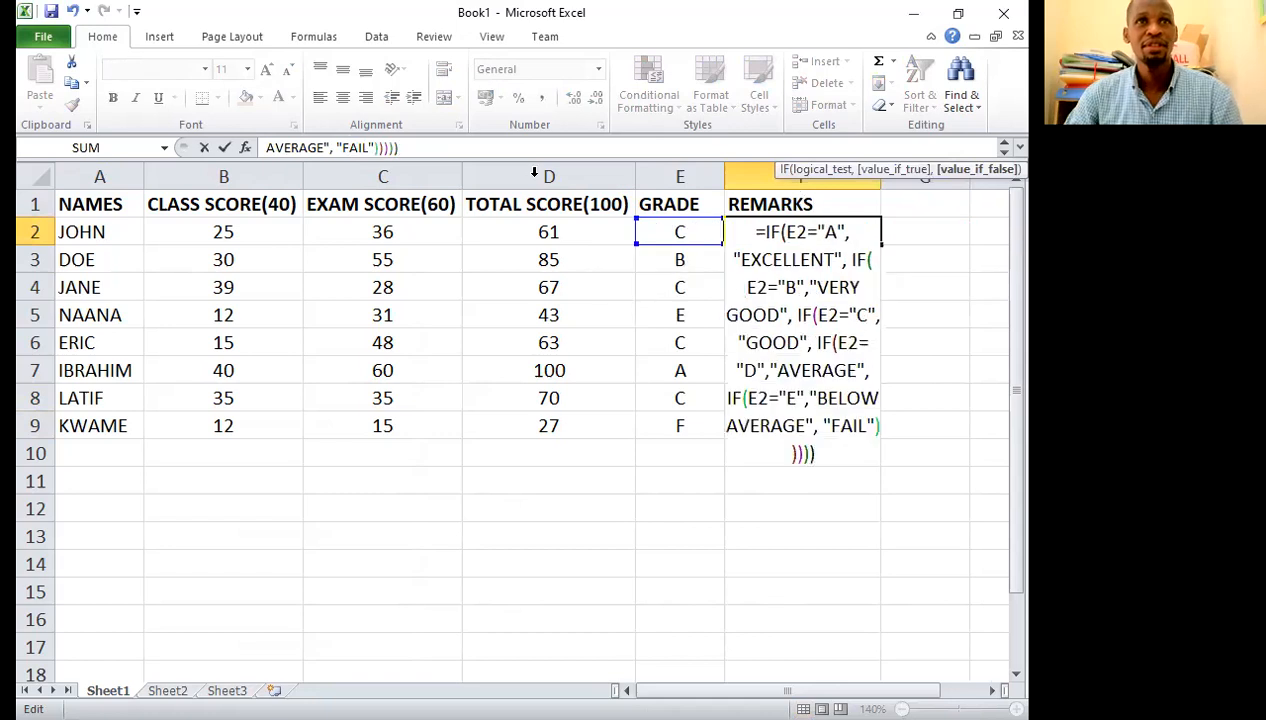
pyautogui.press('Return')
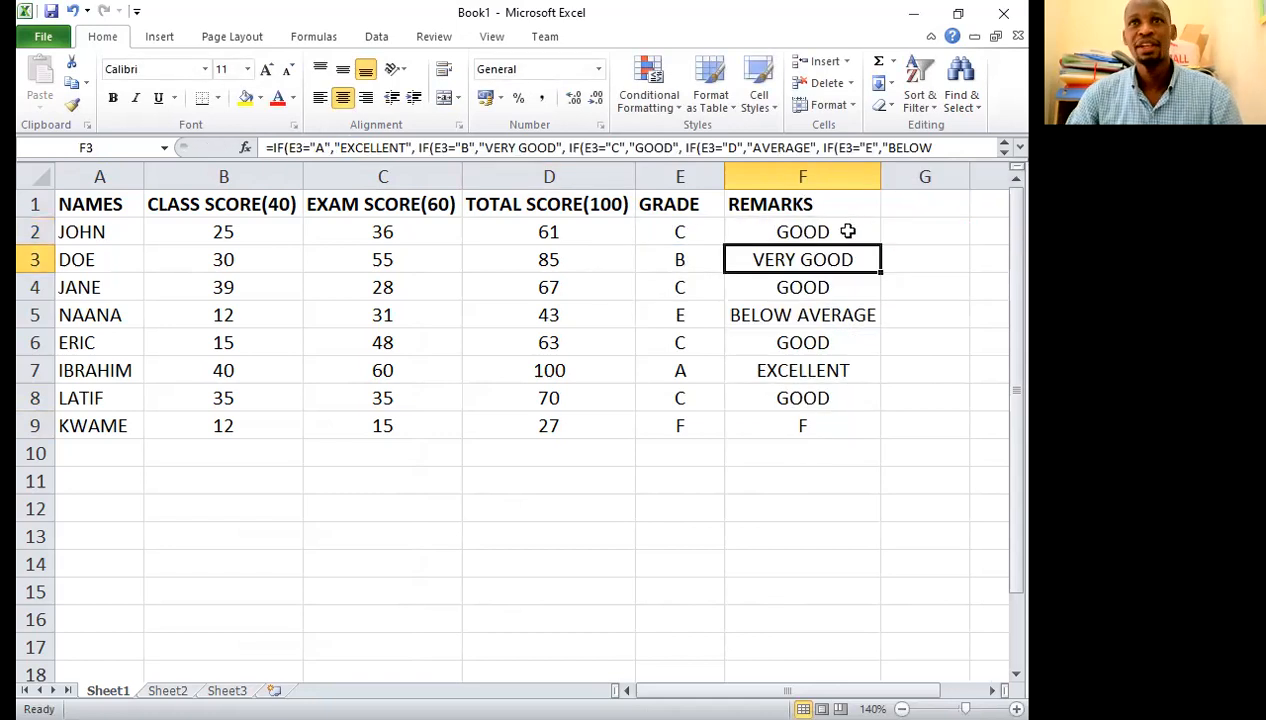
# Step: Fill the corrected remarks formula from F2 down to F9
pyautogui.click(866, 236)
pyautogui.moveTo(879, 244); pyautogui.dragTo(819, 432)
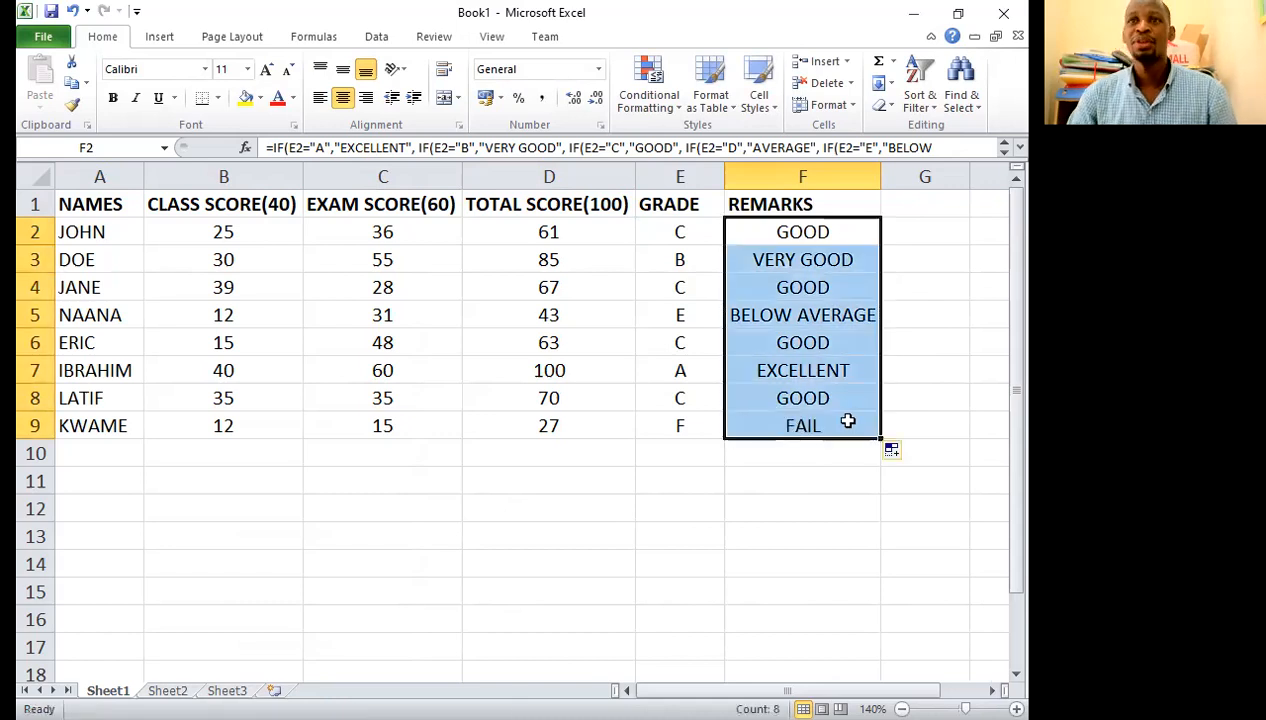
pyautogui.click(843, 421)
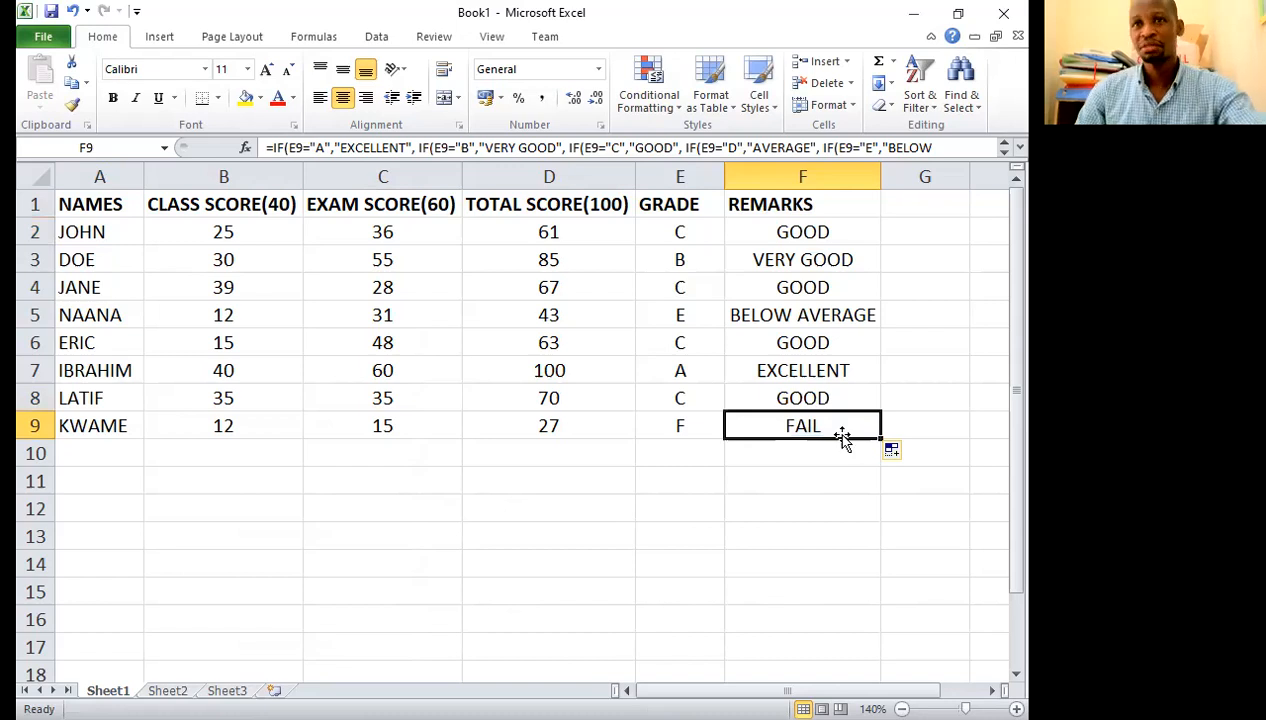
# Step: Add another student's name in A10 with class score 21 and exam score 56
pyautogui.click(110, 454)
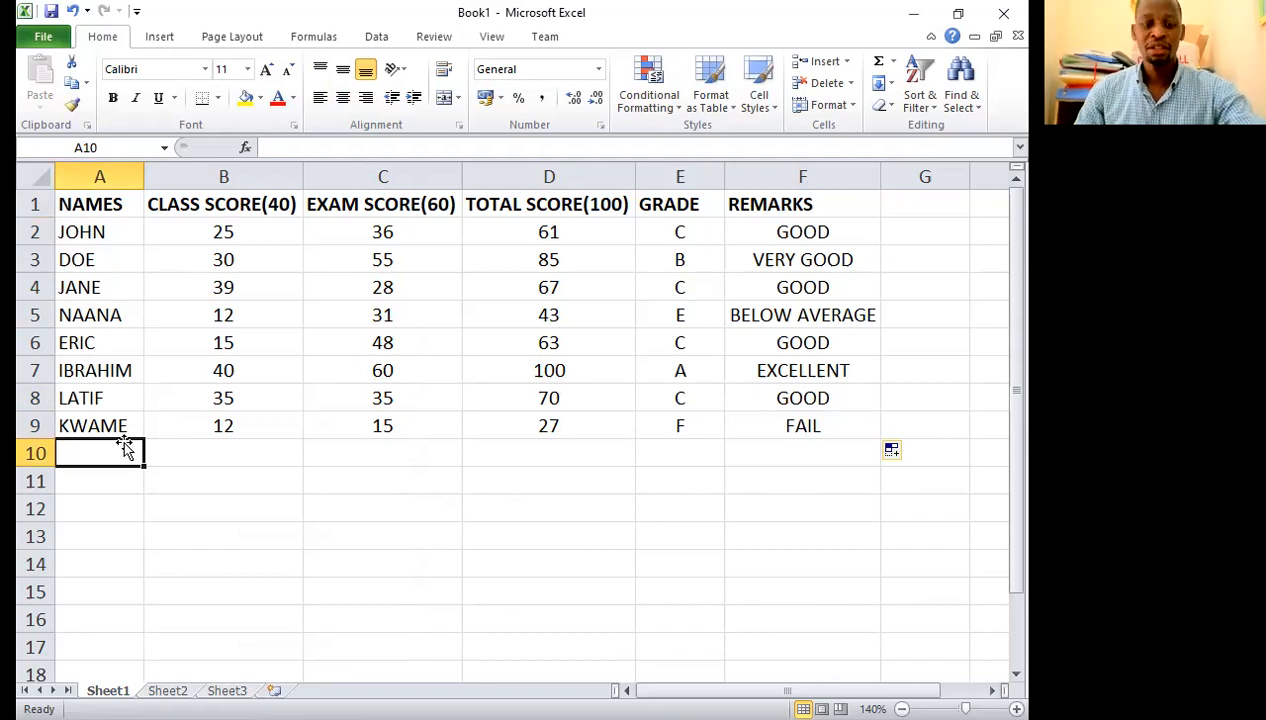
pyautogui.write('EU')
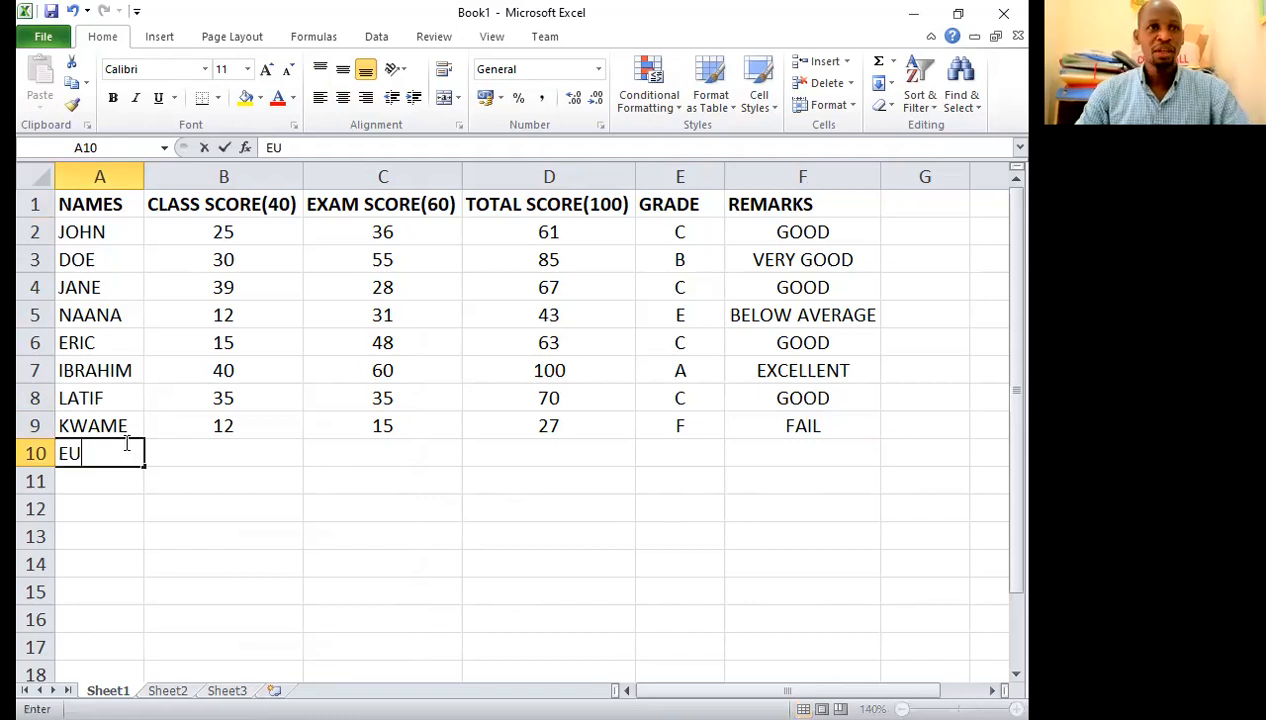
pyautogui.write('GINE')
pyautogui.click(206, 447)
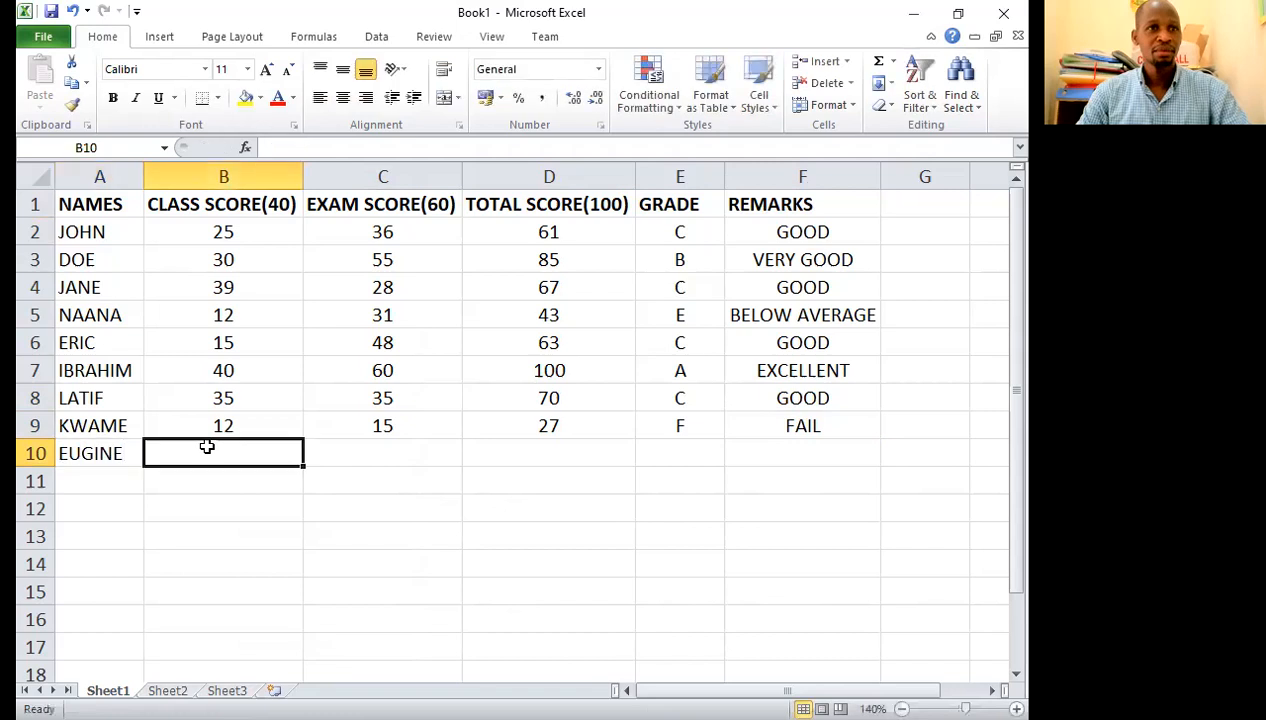
pyautogui.write('21')
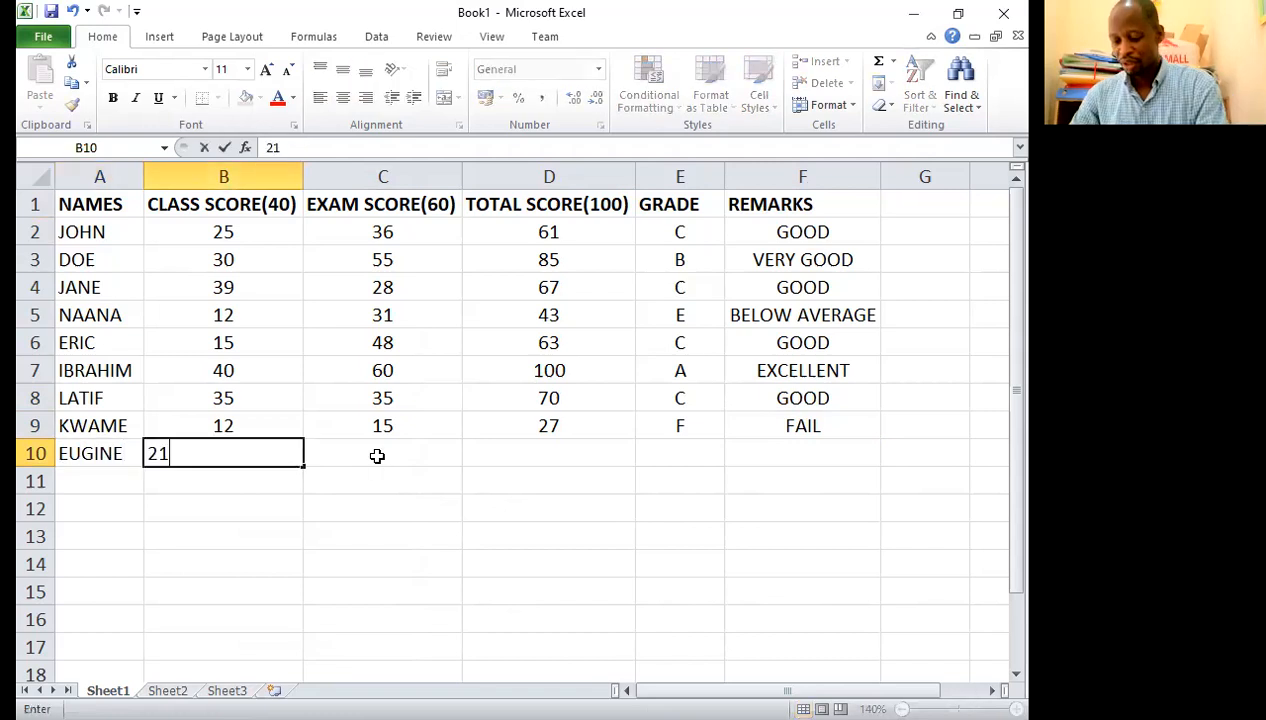
pyautogui.click(377, 456)
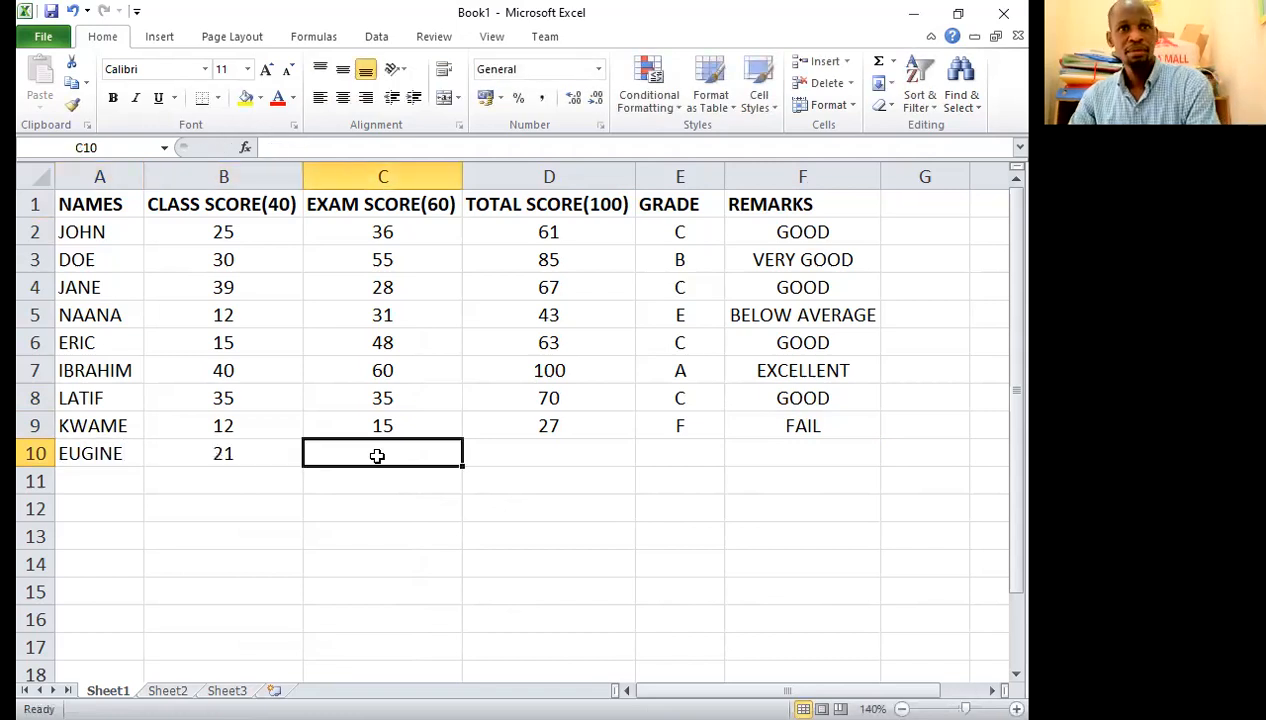
pyautogui.write('56')
pyautogui.click(566, 452)
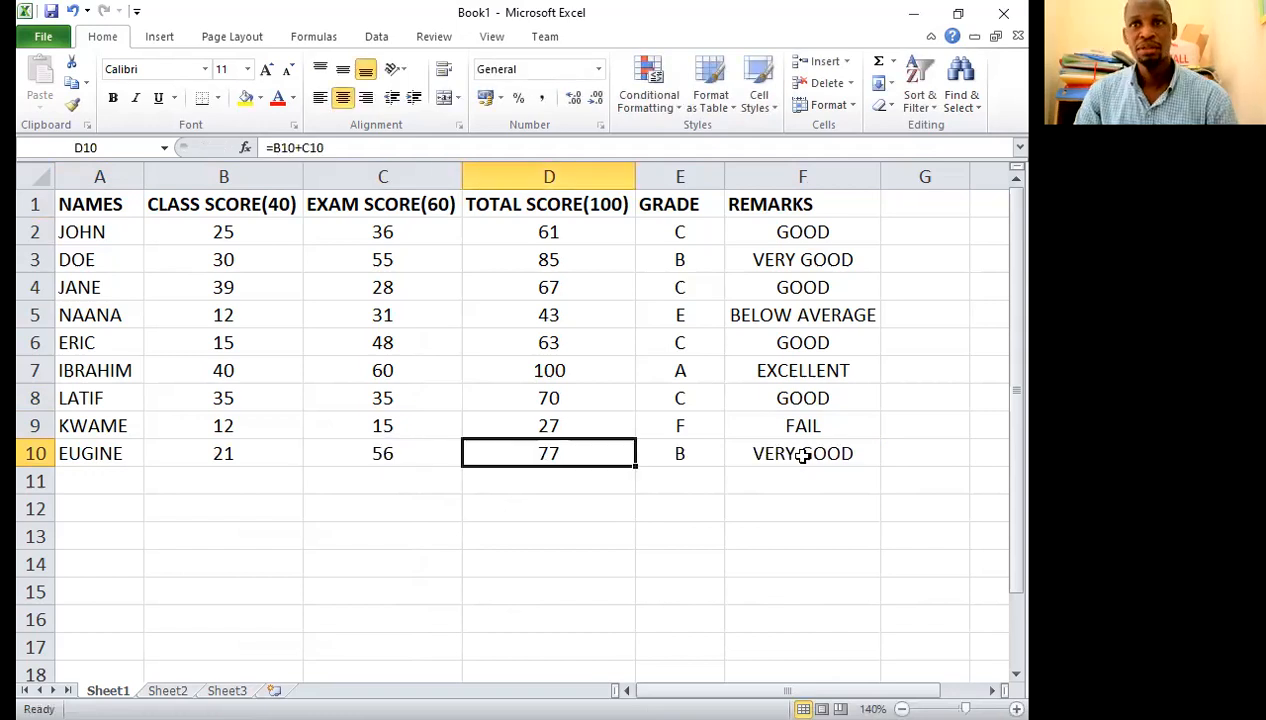